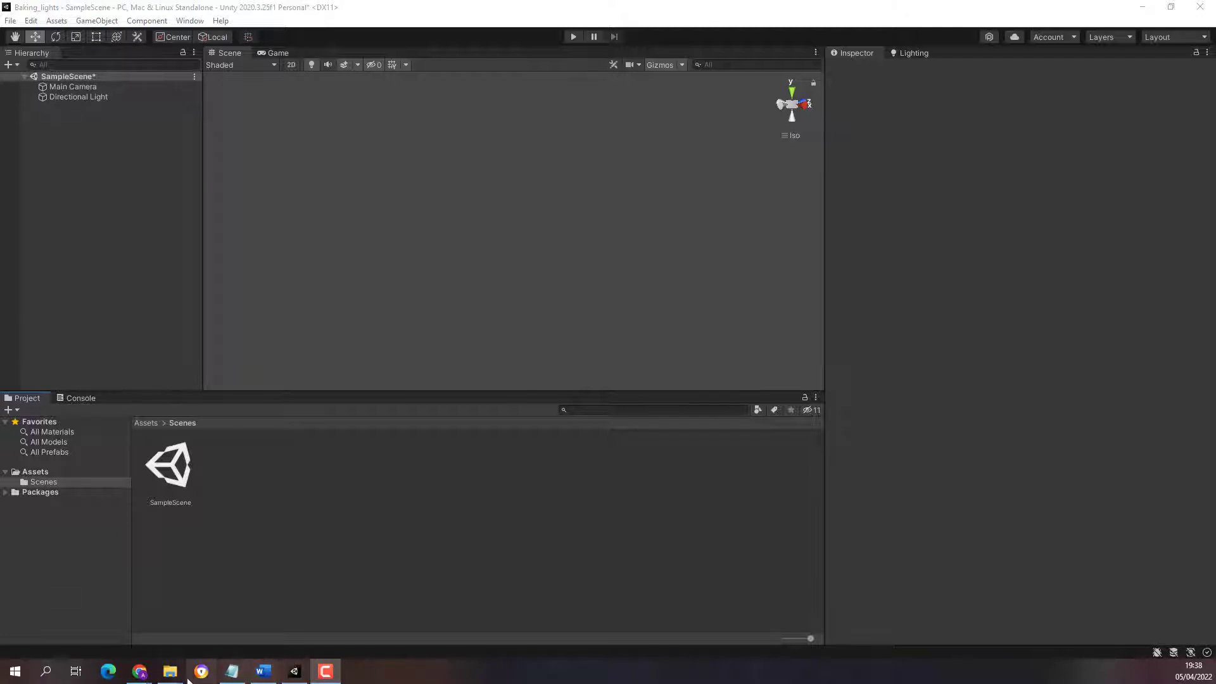
Examine the Old House 2 page on Free3D in the browser and the downloaded model and texture folders in File Explorer
{"action": "mouse_move", "coordinate": [141, 675]}
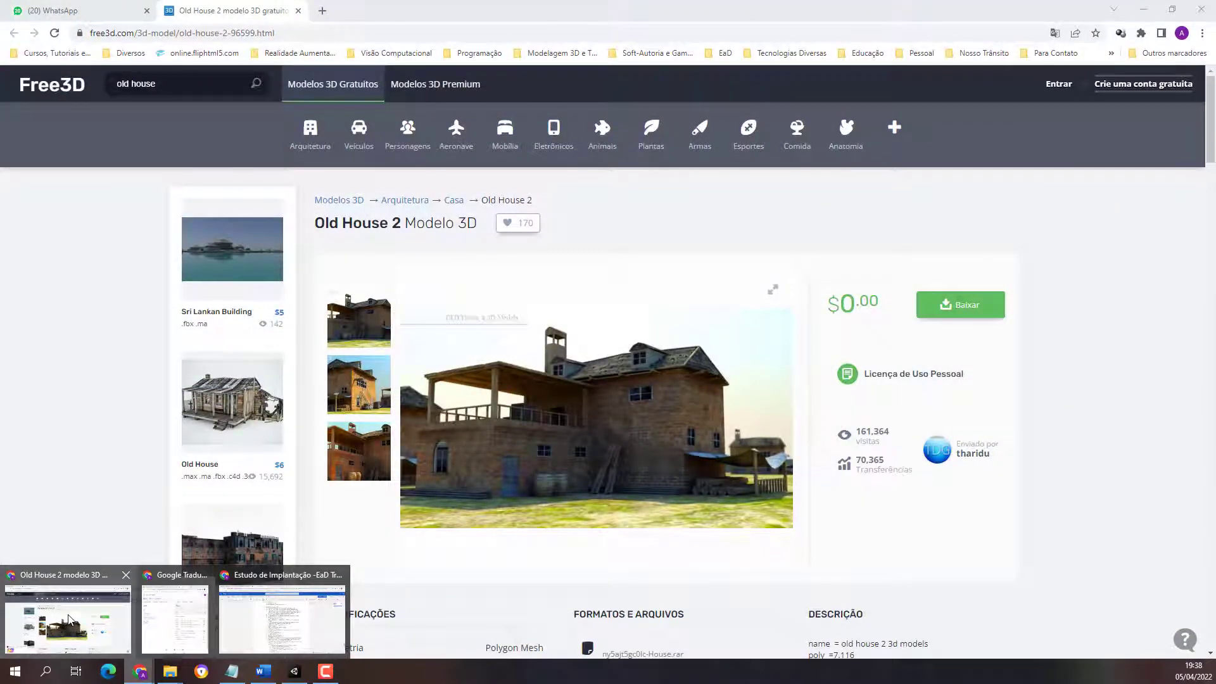
{"action": "left_click", "coordinate": [70, 620]}
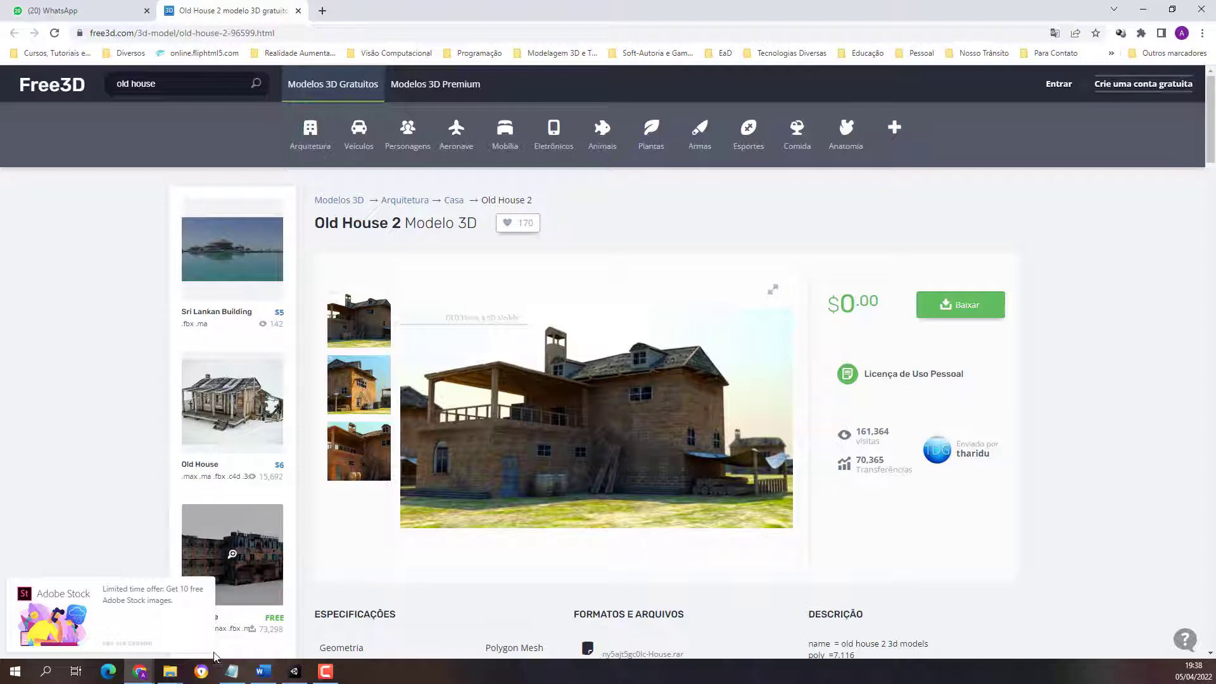
{"action": "left_click", "coordinate": [169, 671]}
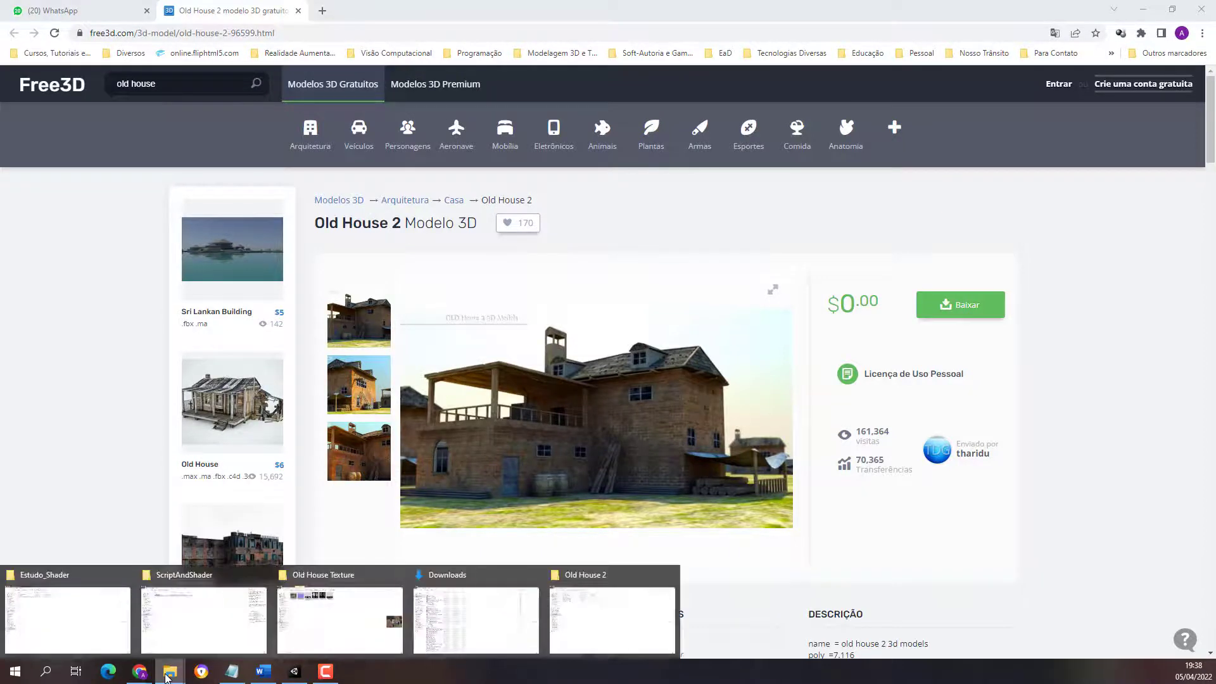
{"action": "left_click", "coordinate": [318, 635]}
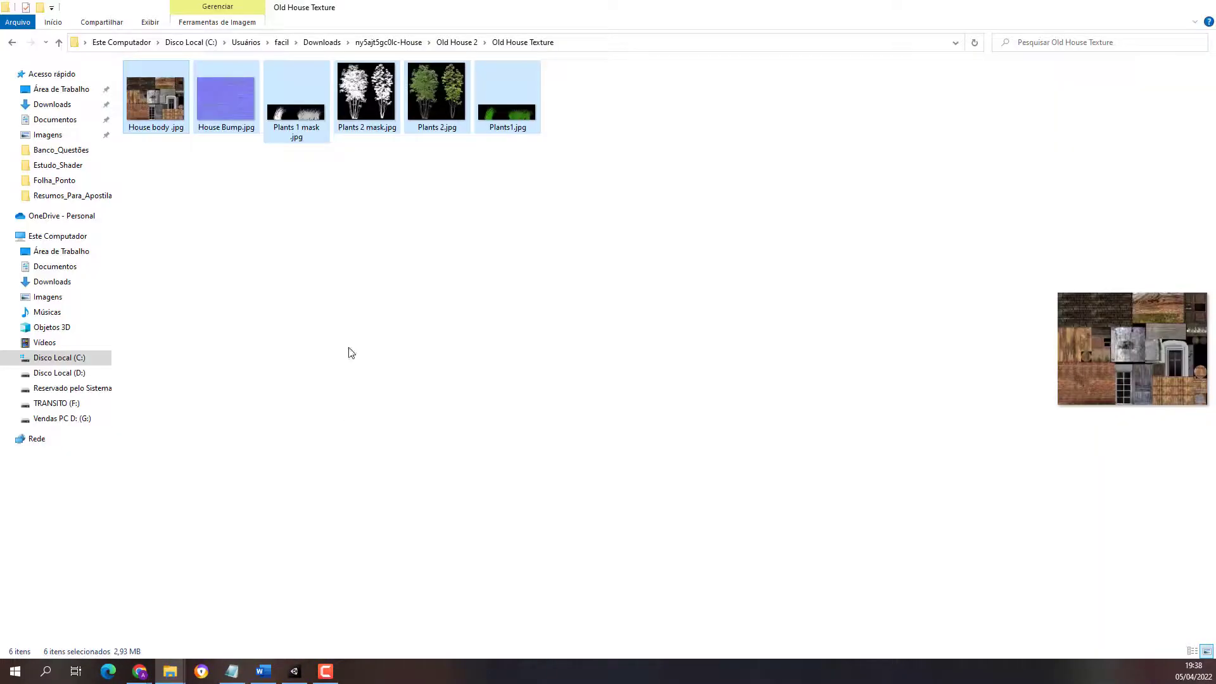
{"action": "left_click", "coordinate": [457, 42]}
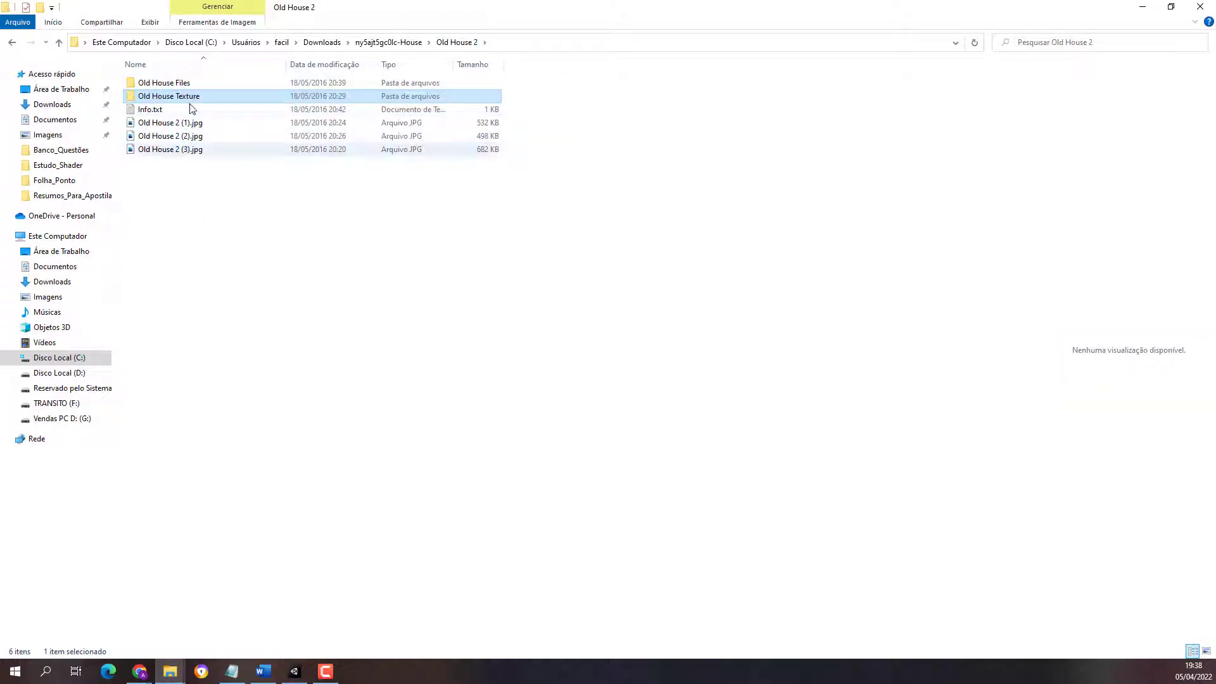
{"action": "double_click", "coordinate": [160, 83]}
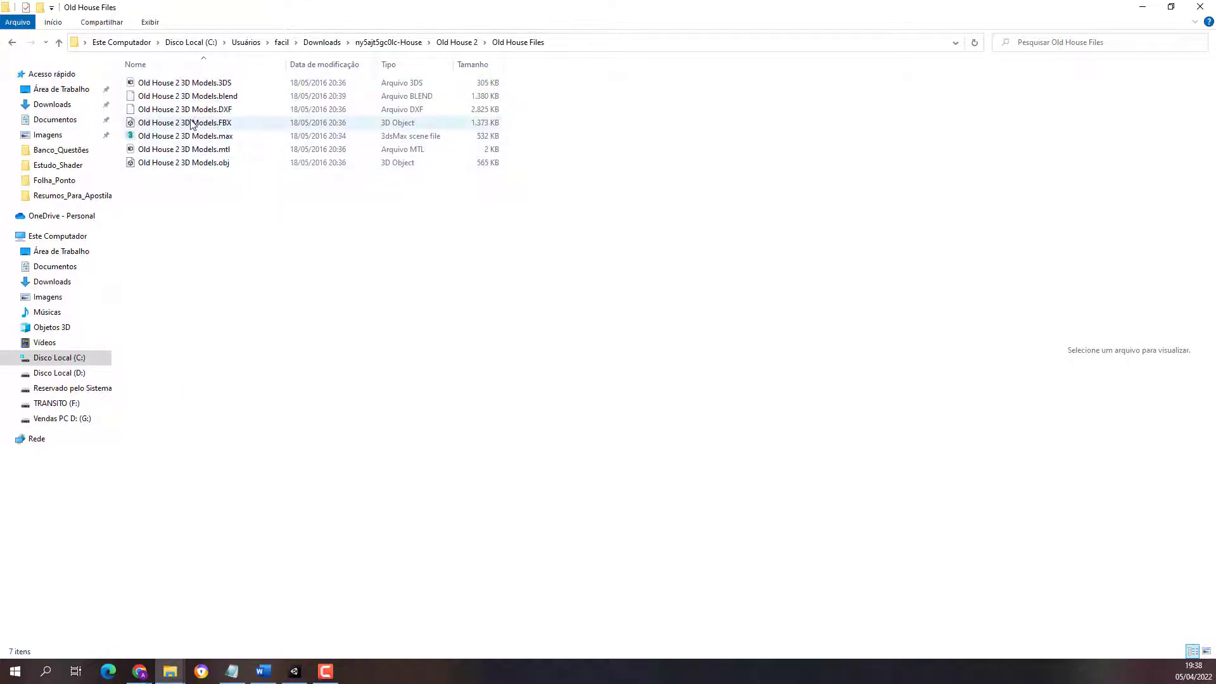
{"action": "left_click", "coordinate": [219, 124]}
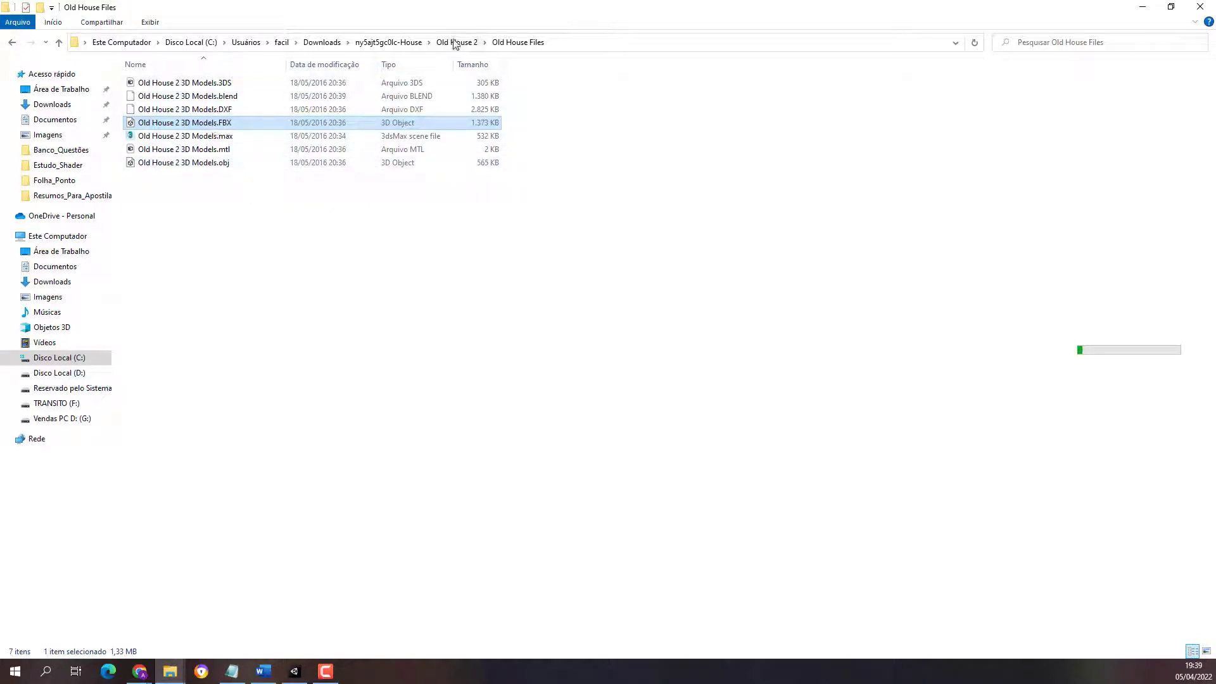
{"action": "left_click", "coordinate": [407, 42]}
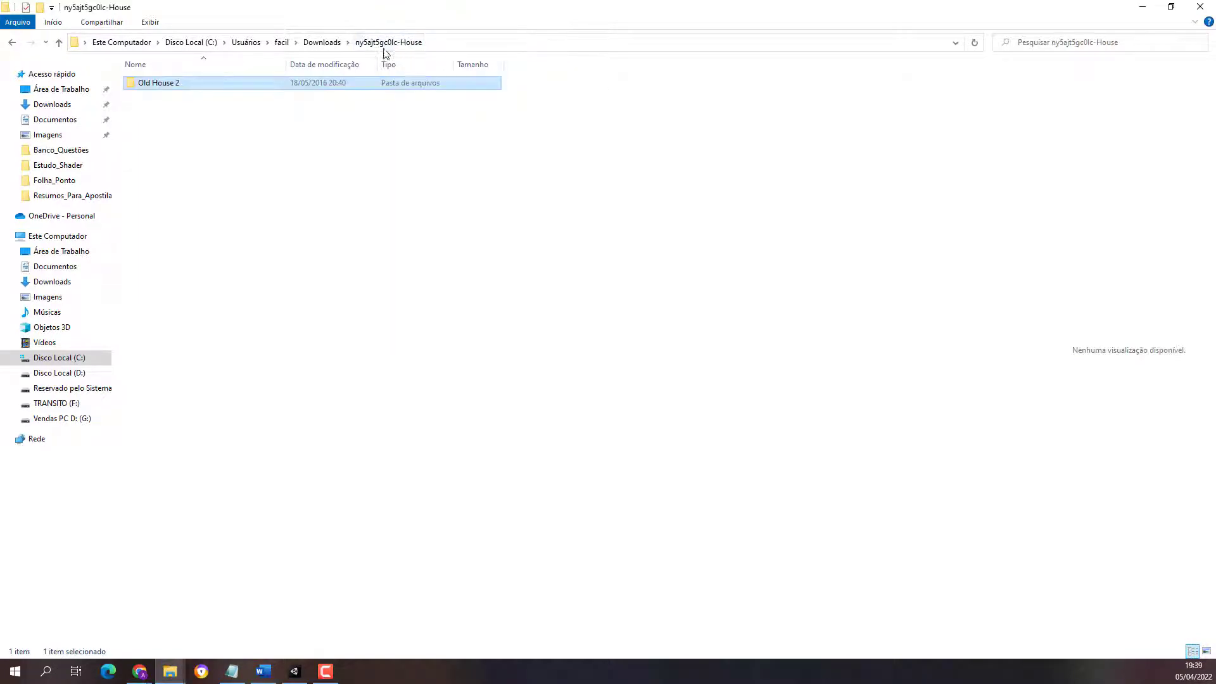
{"action": "double_click", "coordinate": [173, 89]}
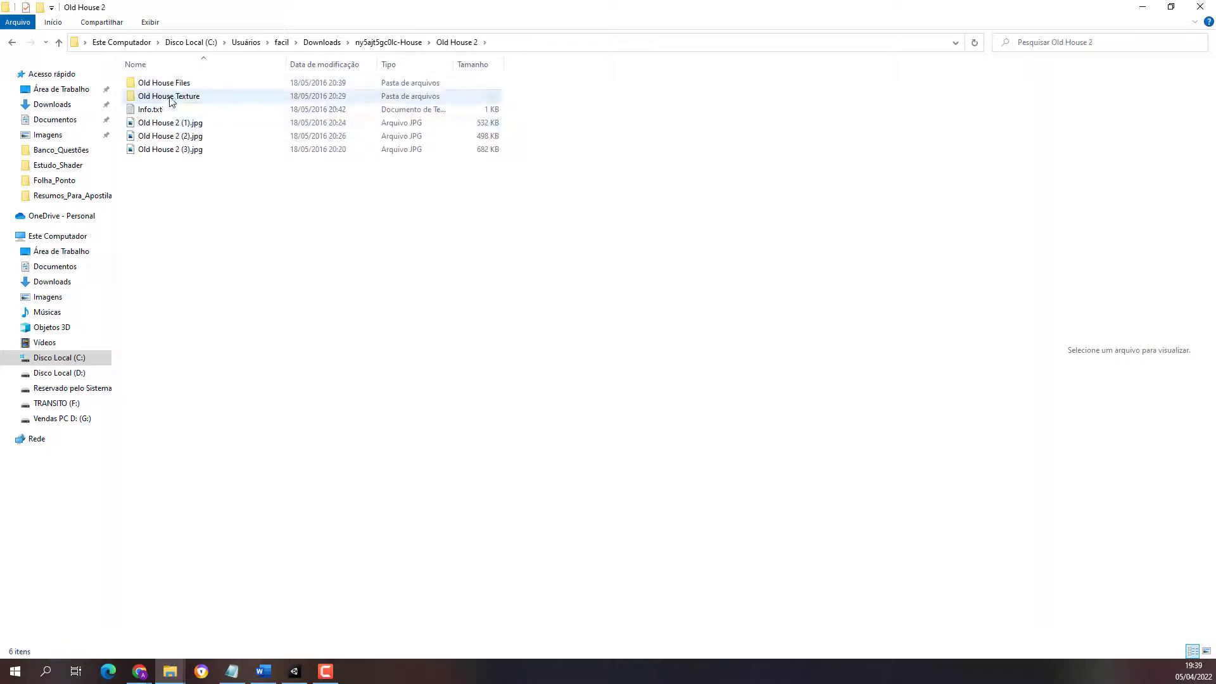
{"action": "double_click", "coordinate": [170, 97]}
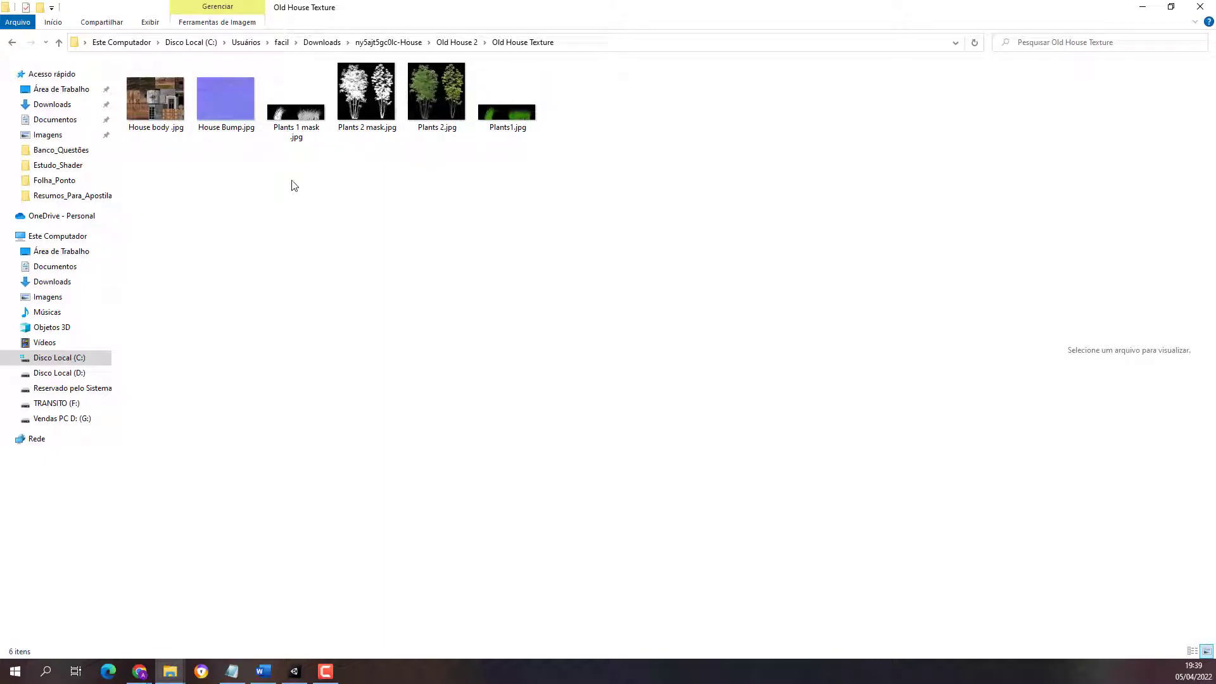
{"action": "left_click", "coordinate": [465, 43]}
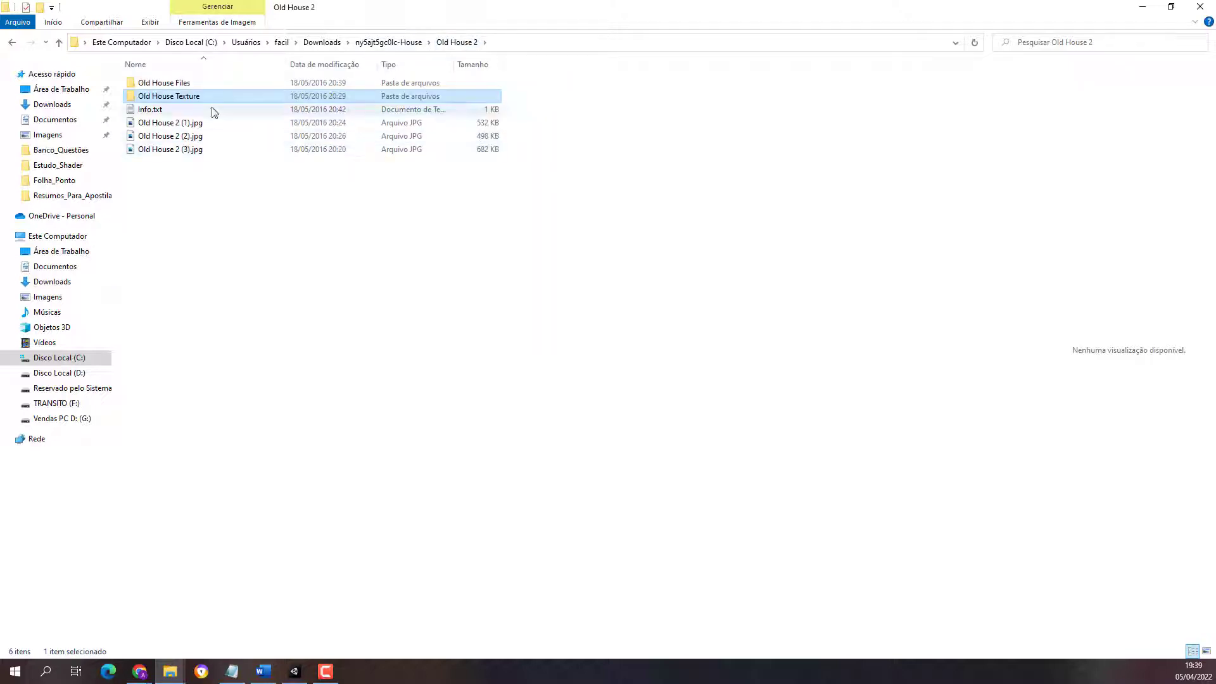
Switch to Unity and create a folder named Model inside Assets > Scenes
{"action": "left_click", "coordinate": [295, 671]}
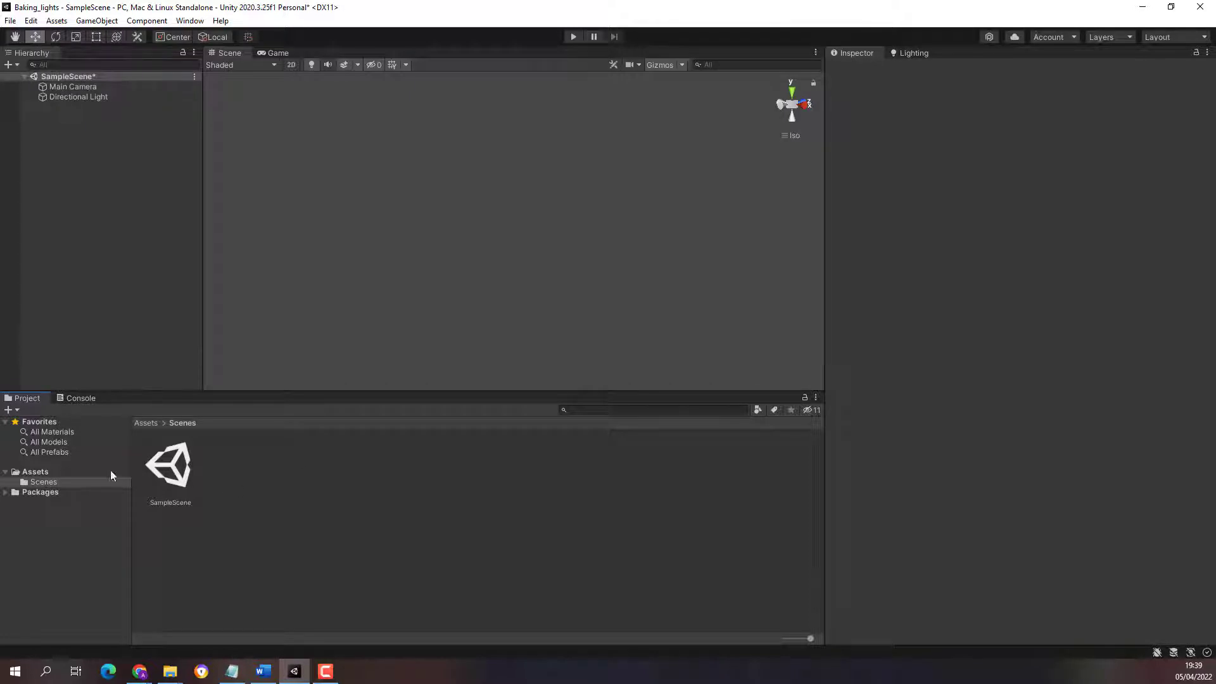
{"action": "right_click", "coordinate": [240, 487]}
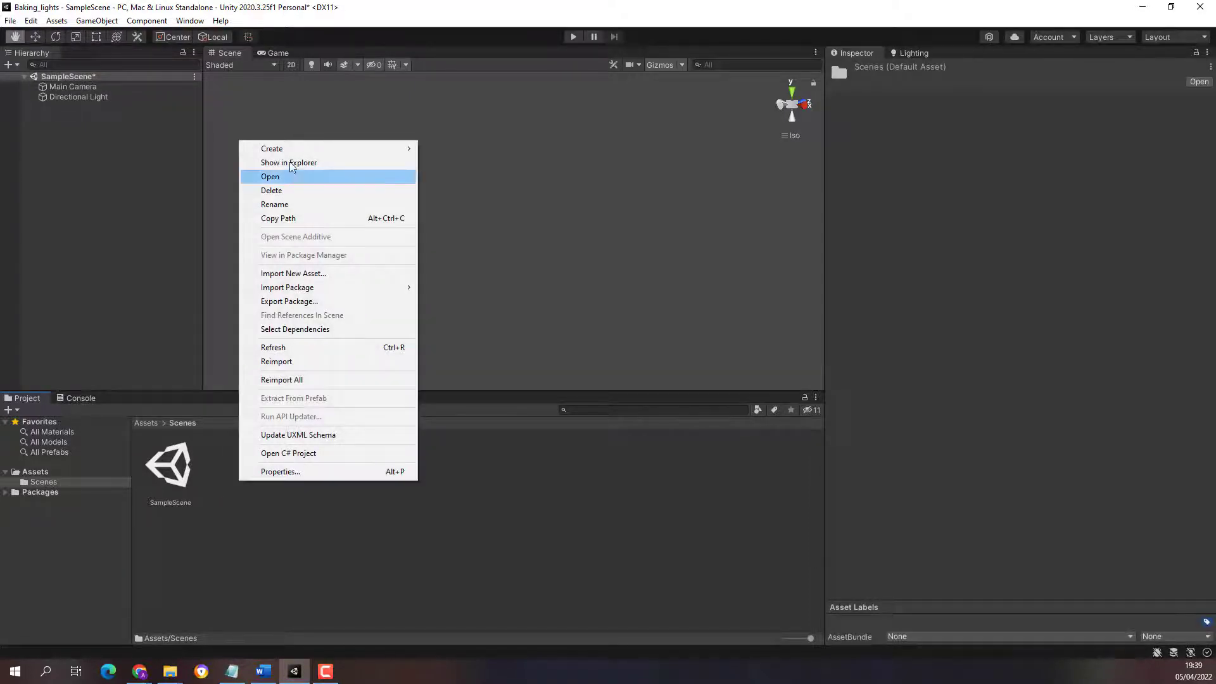
{"action": "mouse_move", "coordinate": [380, 149]}
{"action": "left_click", "coordinate": [448, 148]}
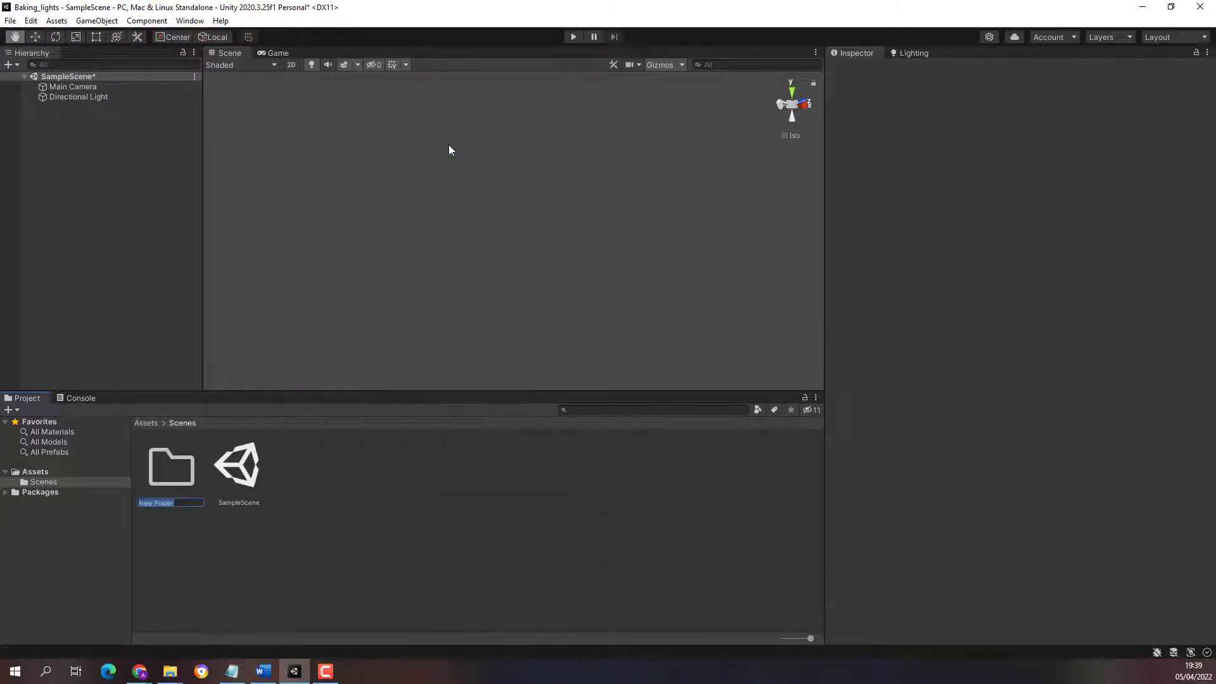
{"action": "type", "text": "Model"}
{"action": "key", "text": "Return"}
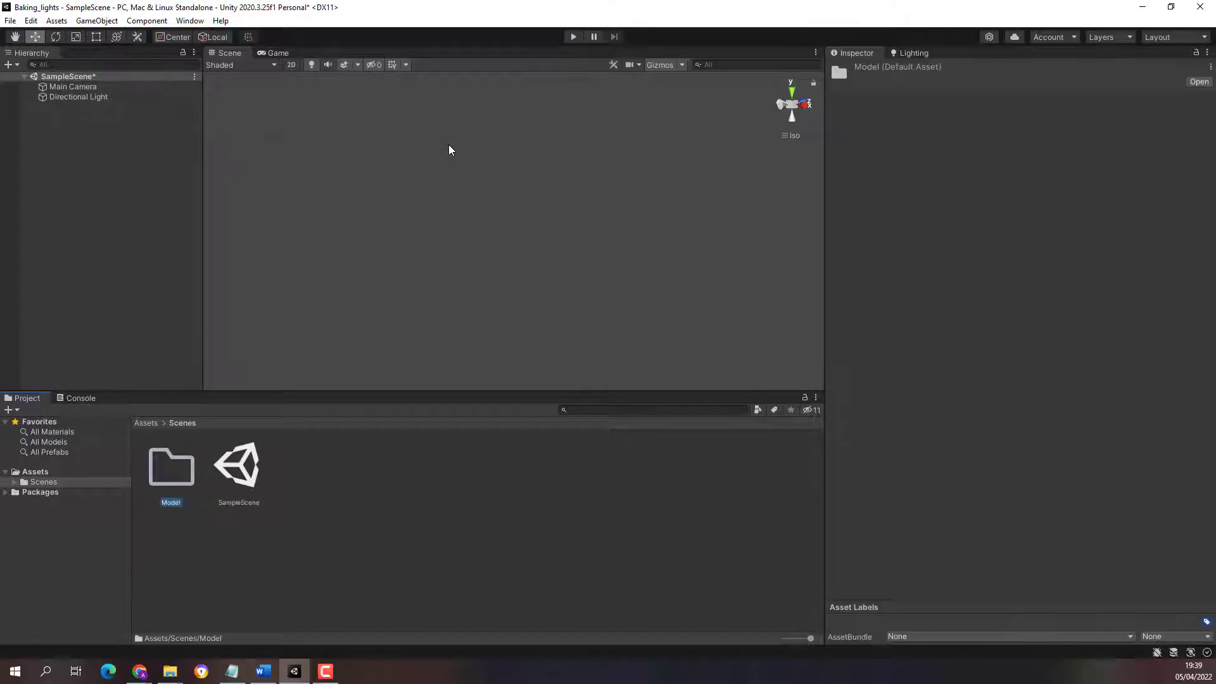
Create a second folder named Material inside Assets > Scenes
{"action": "right_click", "coordinate": [318, 505]}
{"action": "mouse_move", "coordinate": [348, 169]}
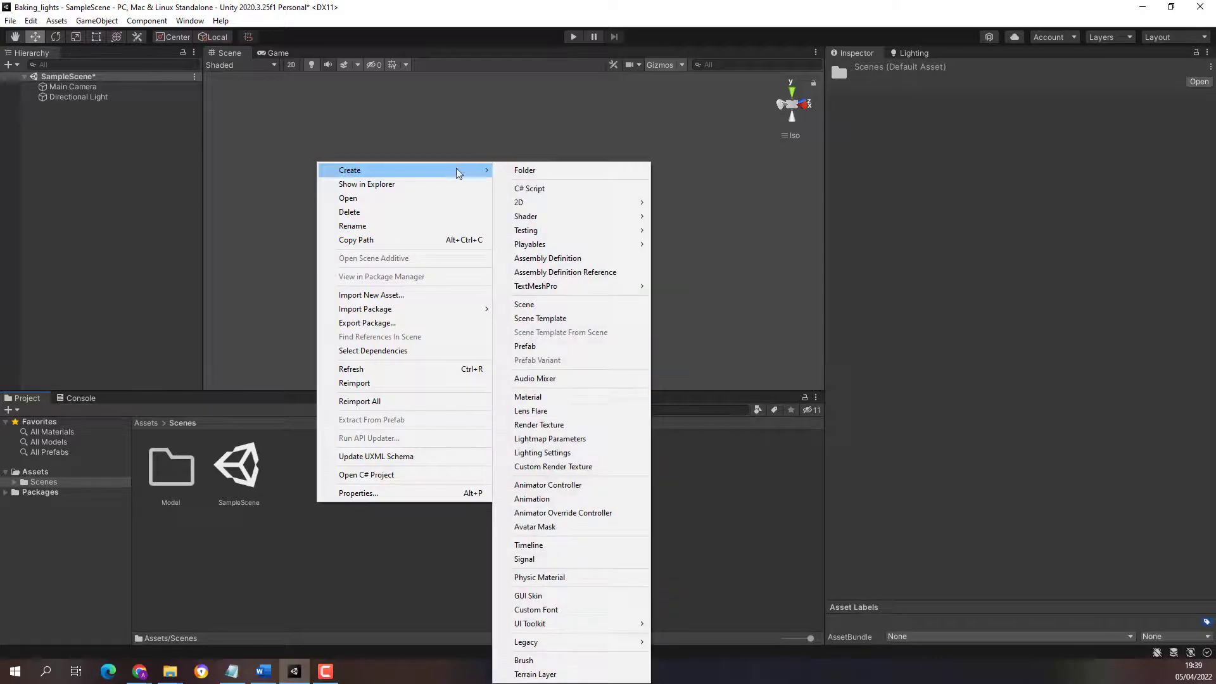
{"action": "left_click", "coordinate": [542, 170]}
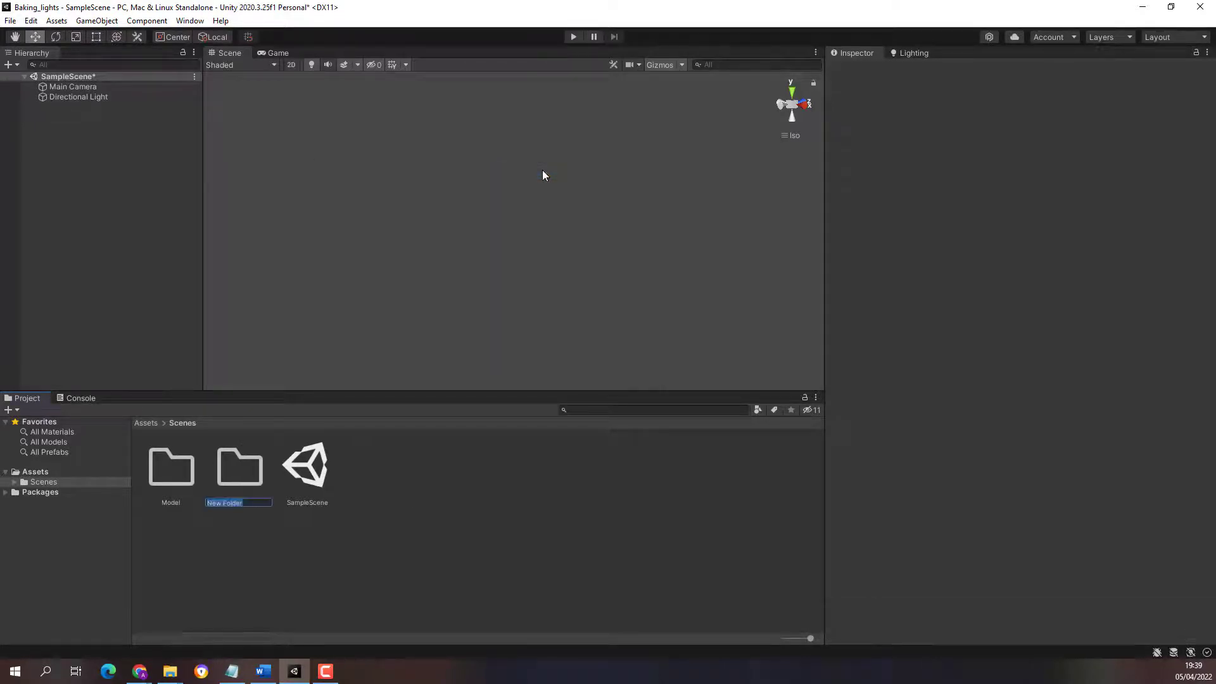
{"action": "type", "text": "Material"}
{"action": "key", "text": "Return"}
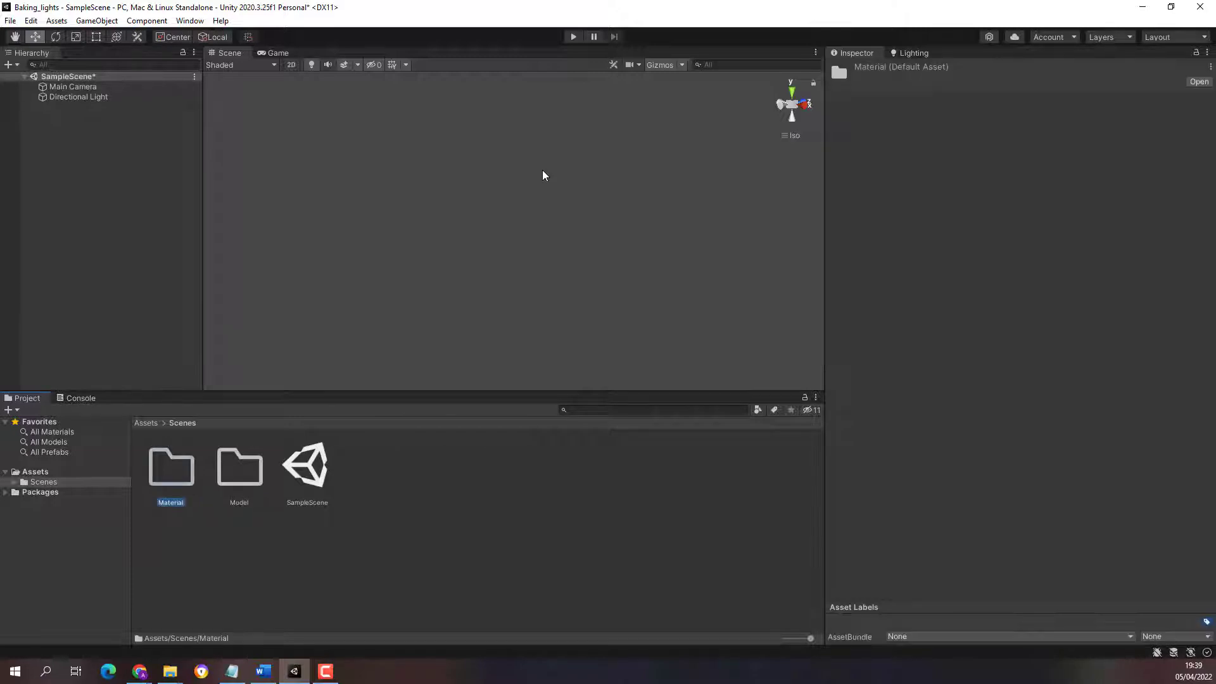
Create a third folder named Texture inside Assets > Scenes
{"action": "right_click", "coordinate": [420, 488]}
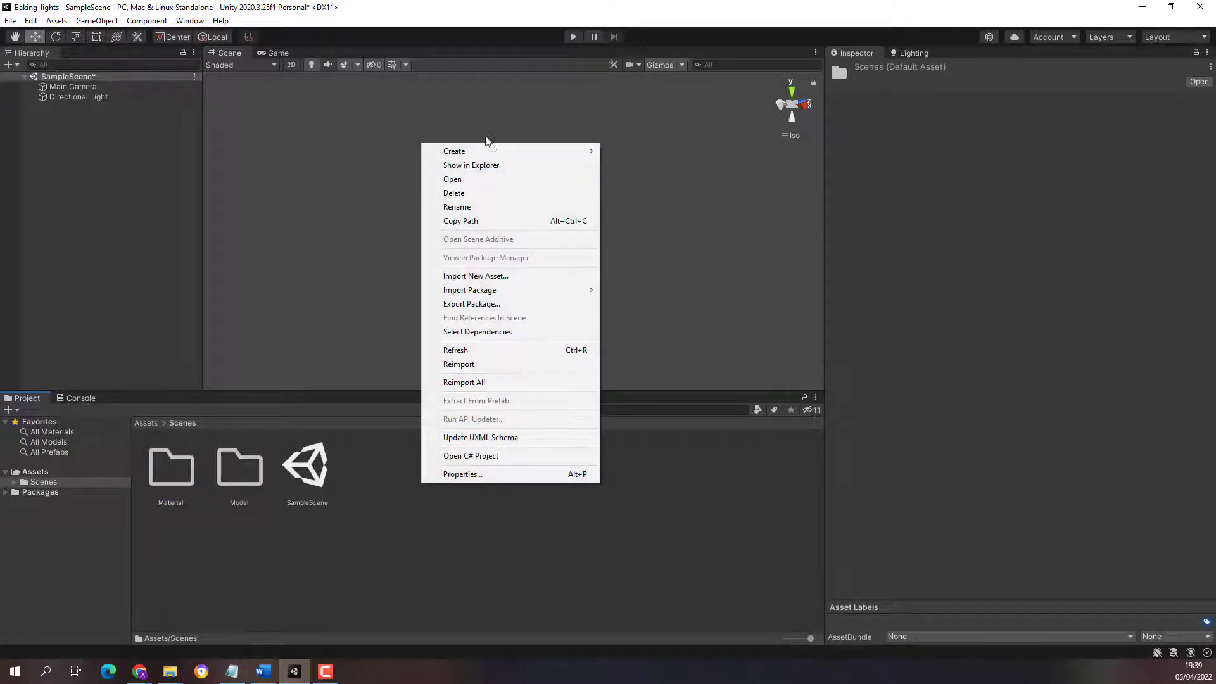
{"action": "mouse_move", "coordinate": [589, 159]}
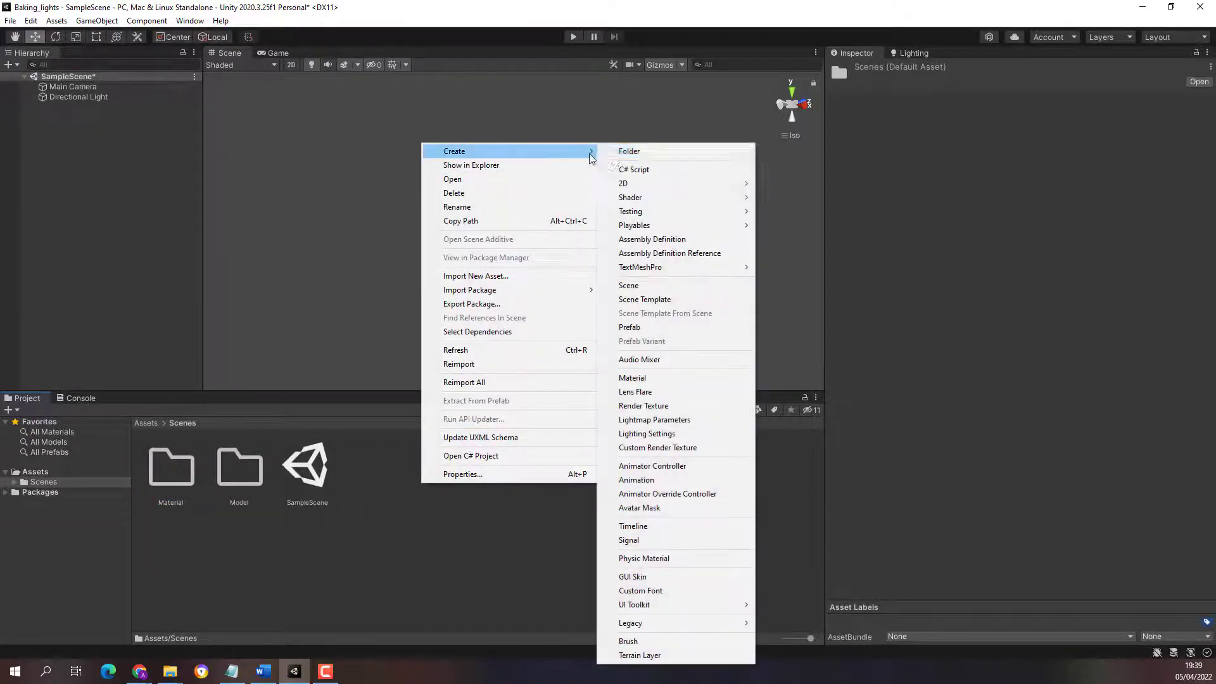
{"action": "left_click", "coordinate": [630, 150]}
{"action": "type", "text": "Texture"}
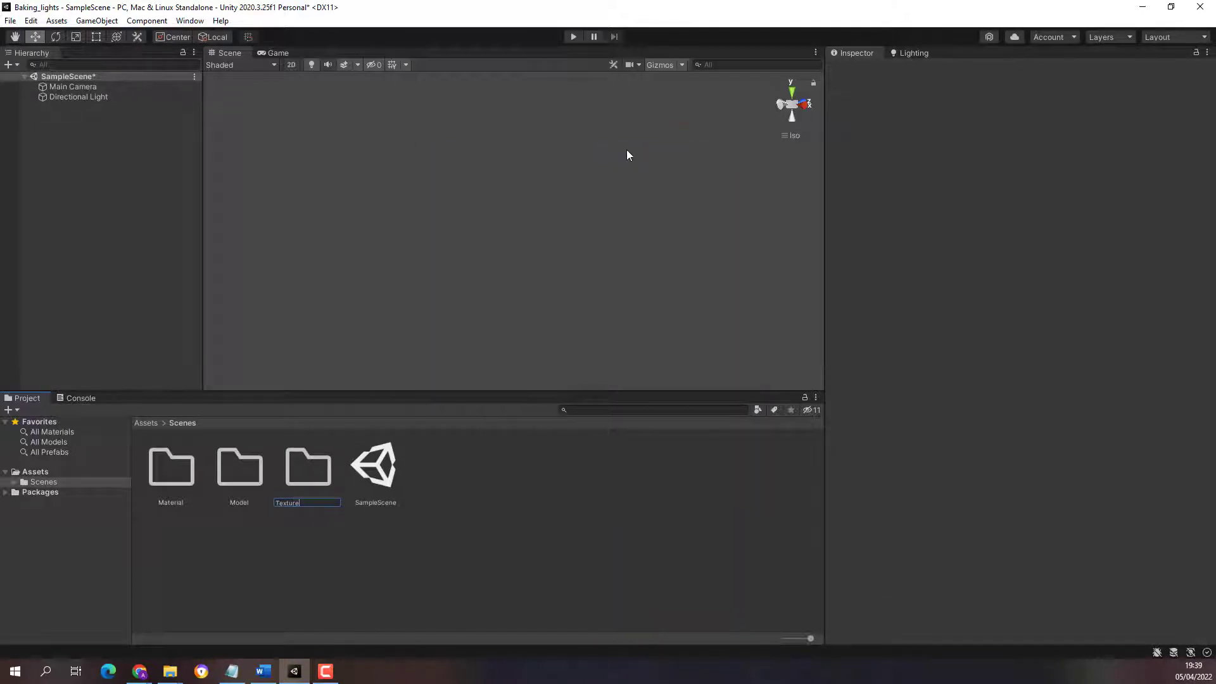
{"action": "key", "text": "Return"}
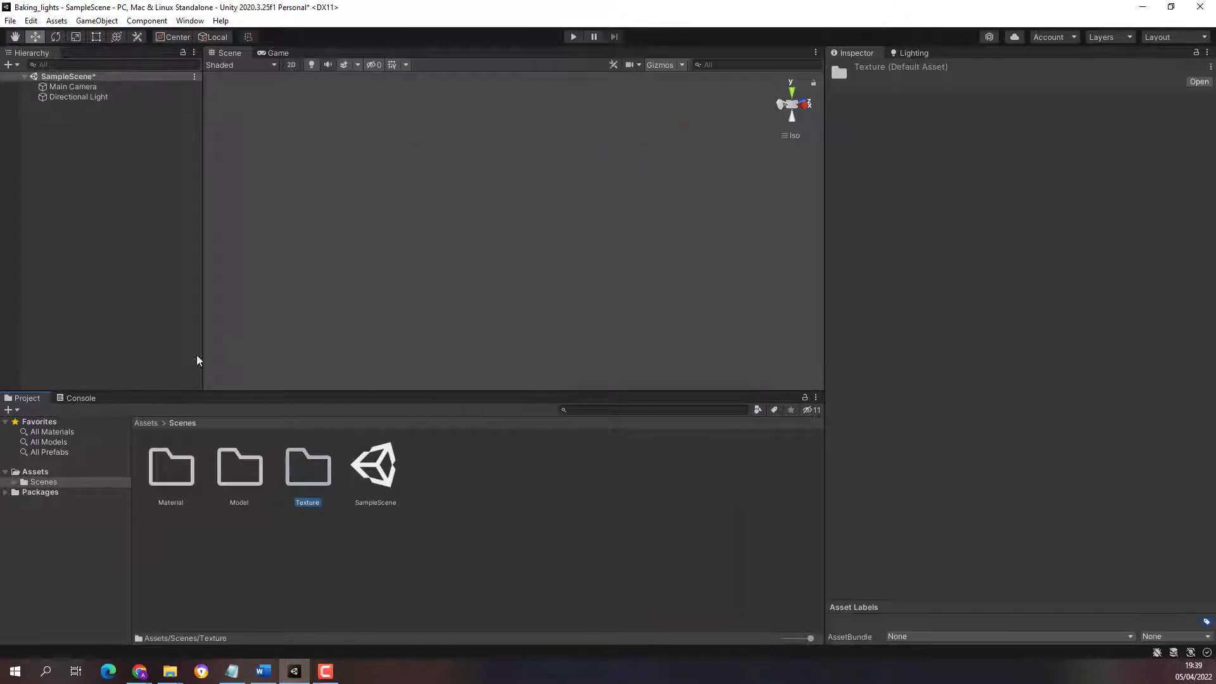
Import Old House 2 3D Models.FBX from the downloaded Old House Files folder into the project's Model folder
{"action": "double_click", "coordinate": [239, 470]}
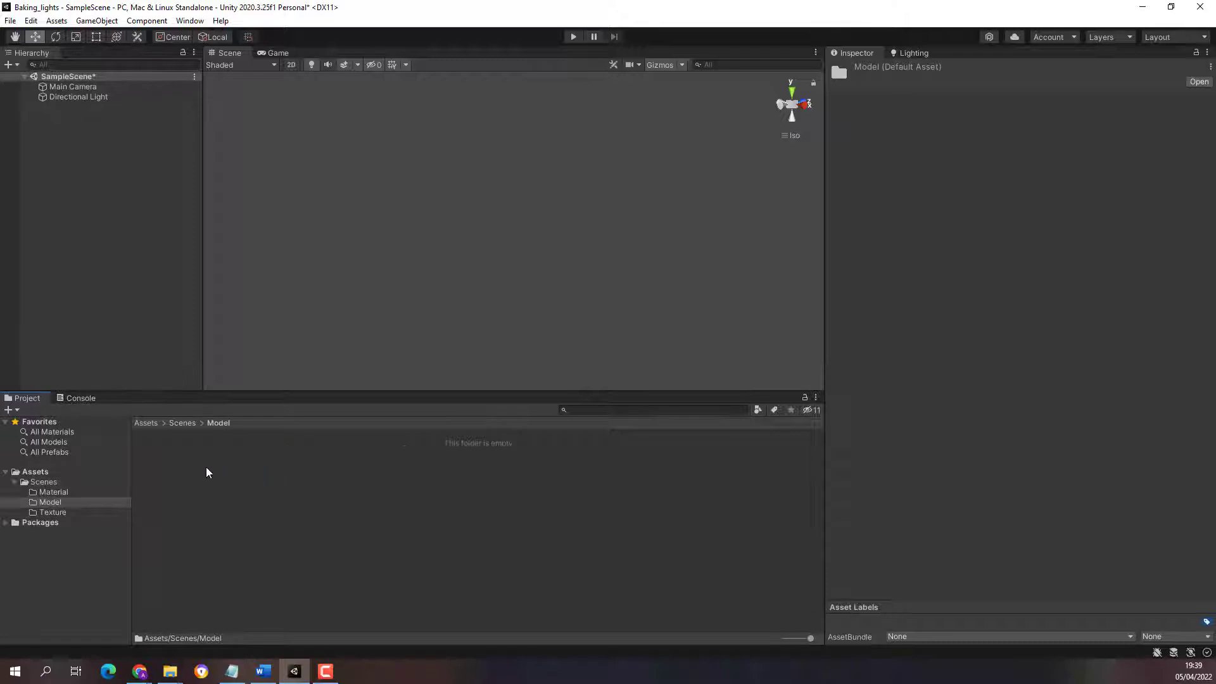
{"action": "key", "text": "alt+Tab"}
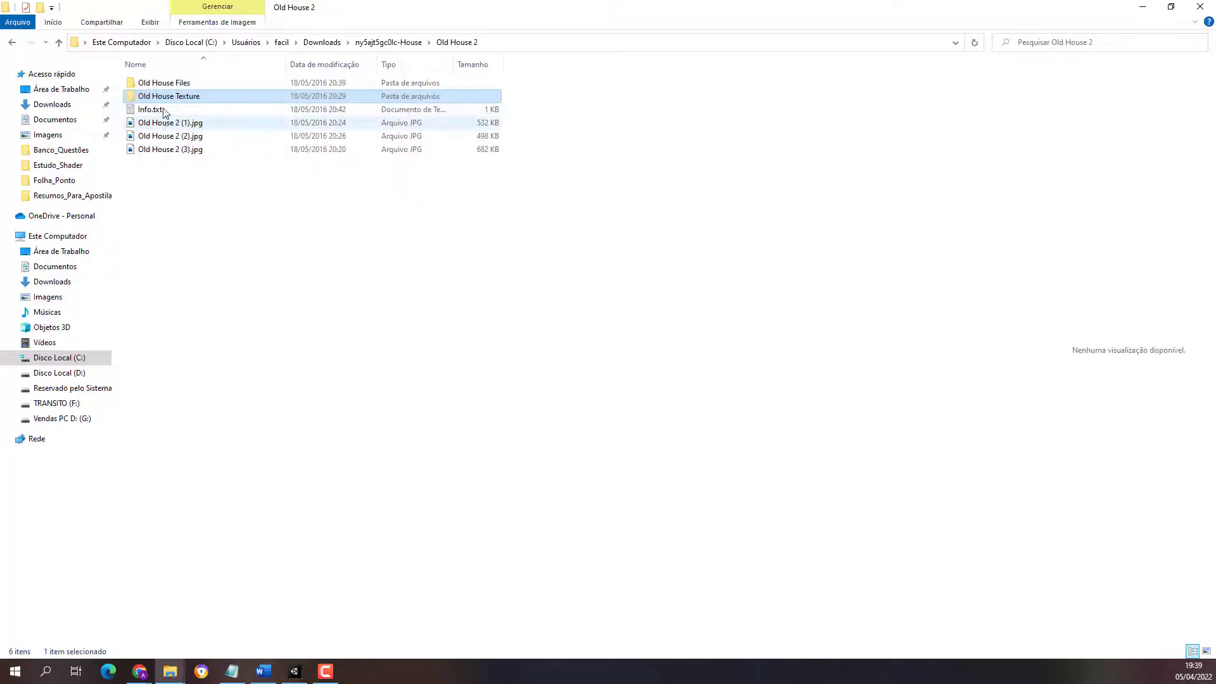
{"action": "double_click", "coordinate": [179, 96]}
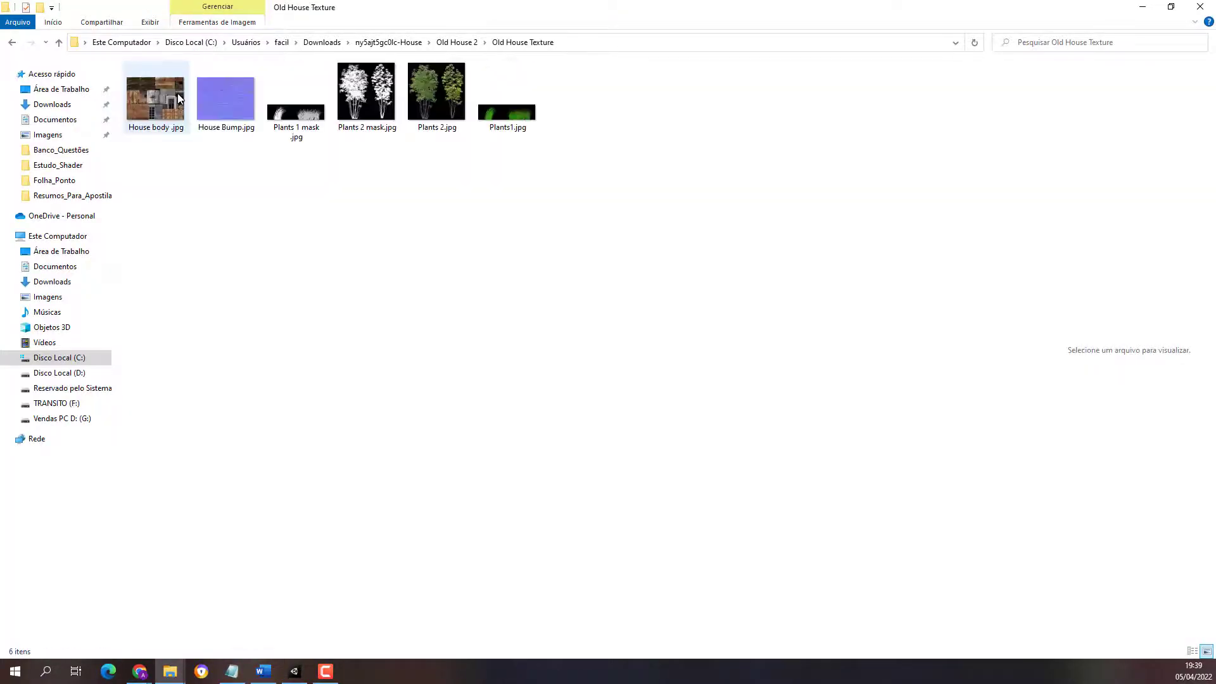
{"action": "left_click", "coordinate": [467, 43]}
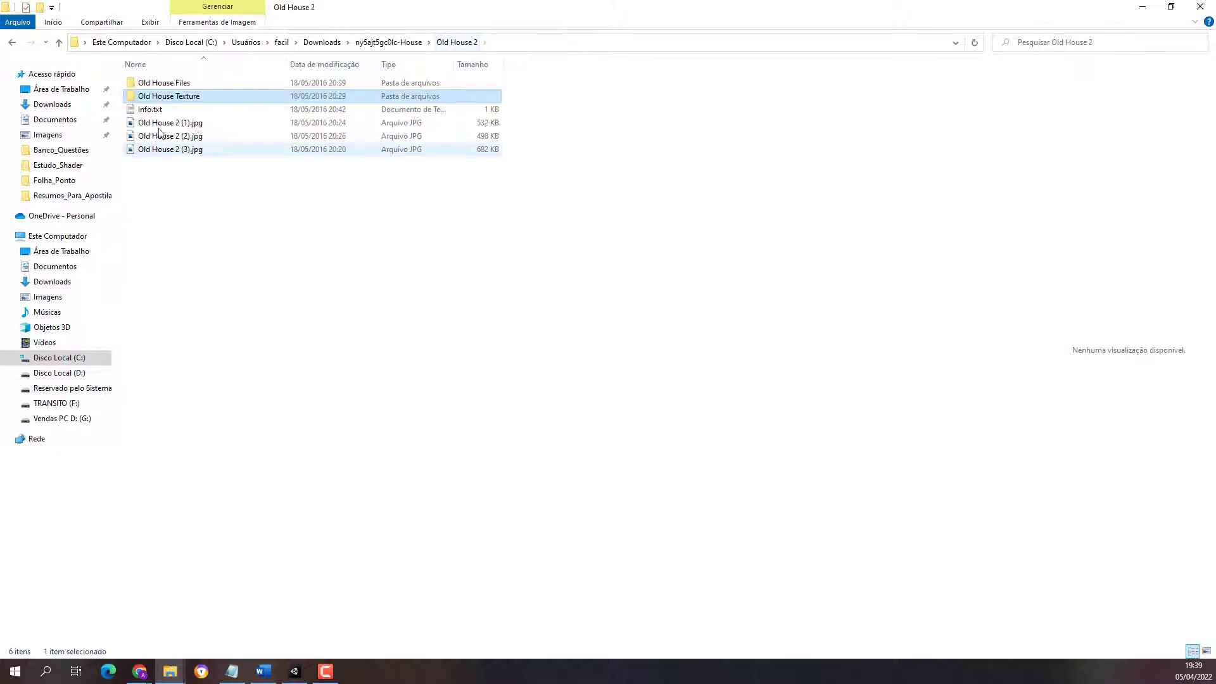
{"action": "double_click", "coordinate": [179, 83]}
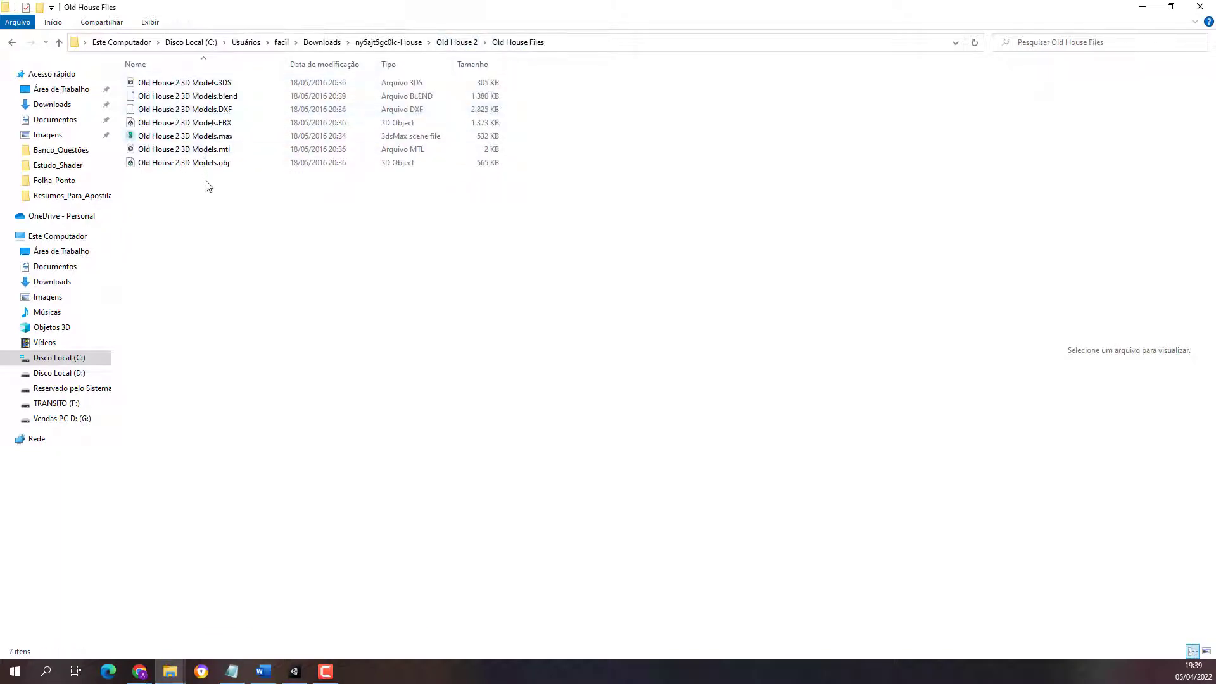
{"action": "left_click", "coordinate": [199, 124]}
{"action": "left_click_drag", "start_coordinate": [198, 125], "coordinate": [263, 510]}
{"action": "key", "text": "alt+Tab"}
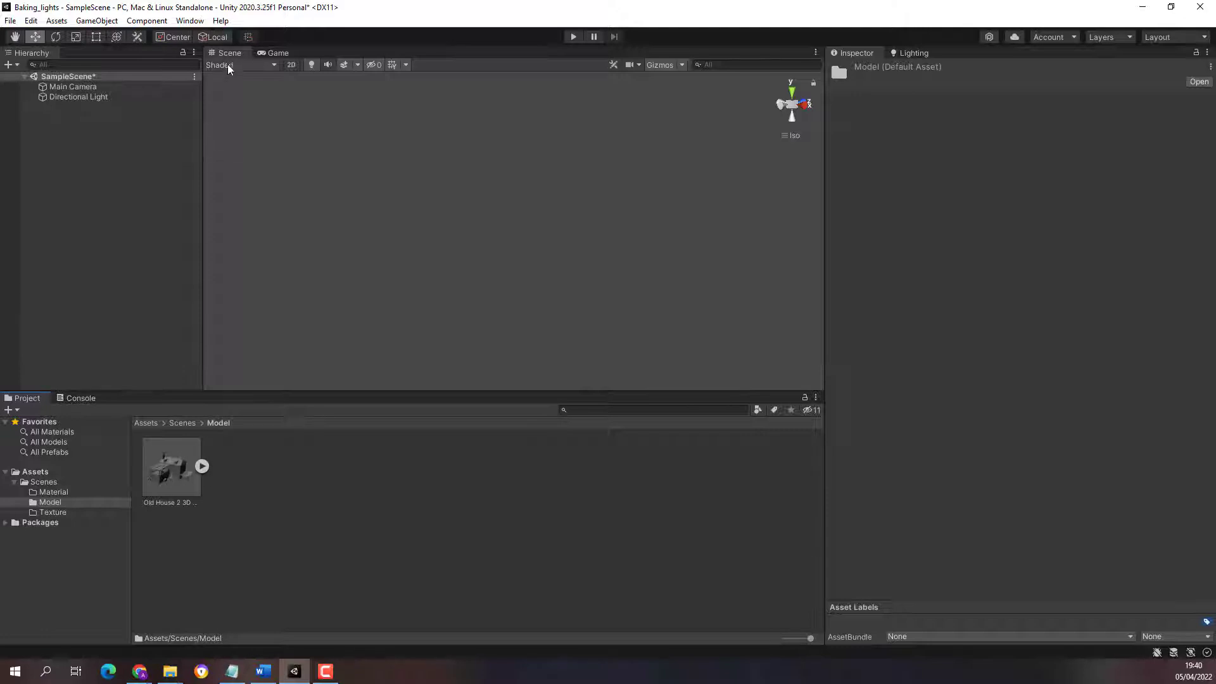
Place the imported Old House 2 model in the scene and view the house from its other side
{"action": "left_click_drag", "start_coordinate": [171, 468], "coordinate": [530, 332]}
{"action": "scroll", "coordinate": [492, 274], "scroll_direction": "down", "scroll_amount": 5}
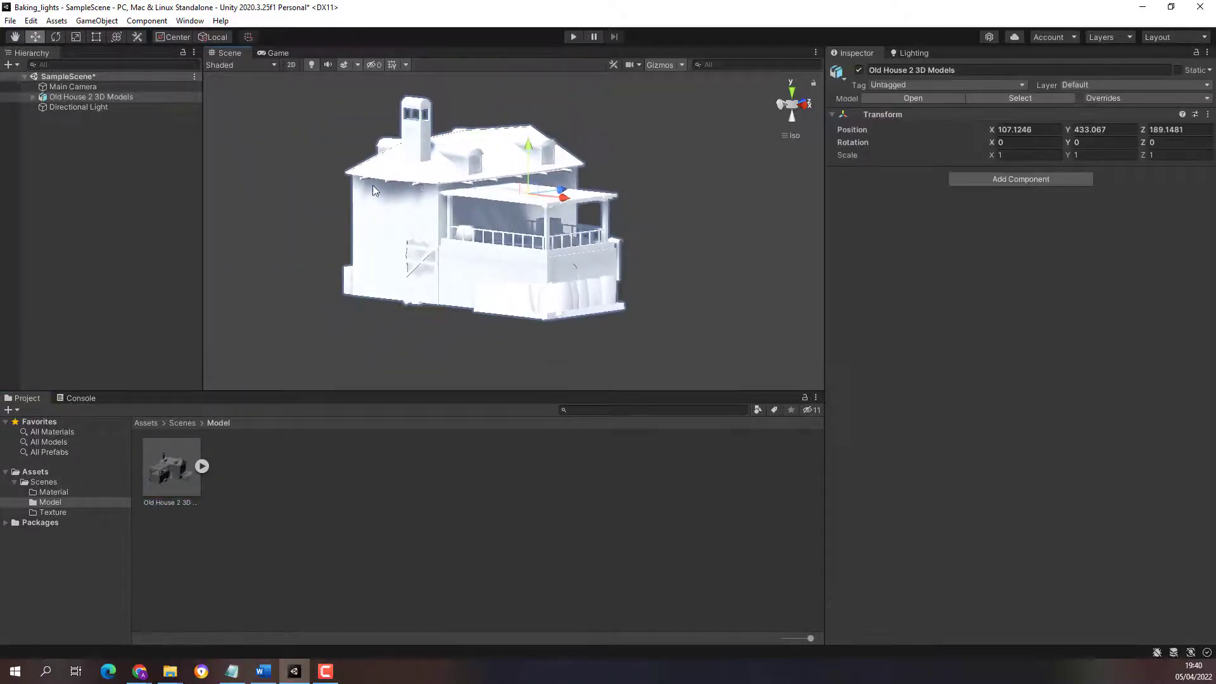
{"action": "left_click", "coordinate": [610, 184]}
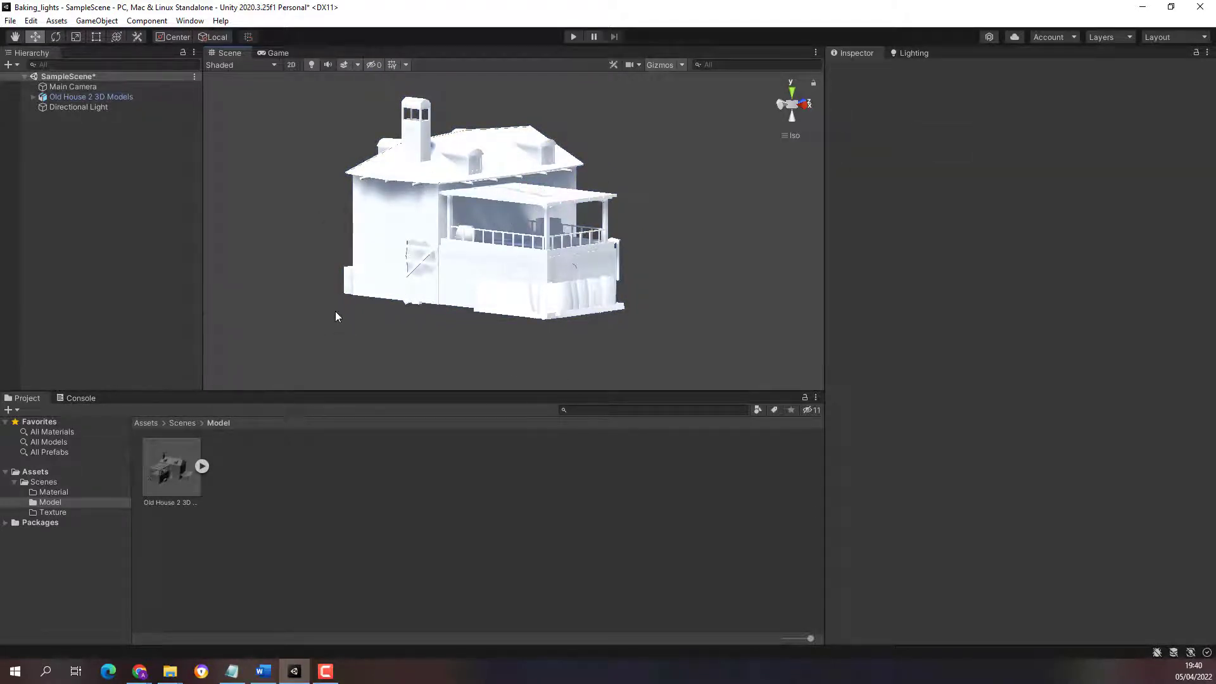
{"action": "left_click_drag", "start_coordinate": [455, 289], "coordinate": [448, 212], "text": "alt"}
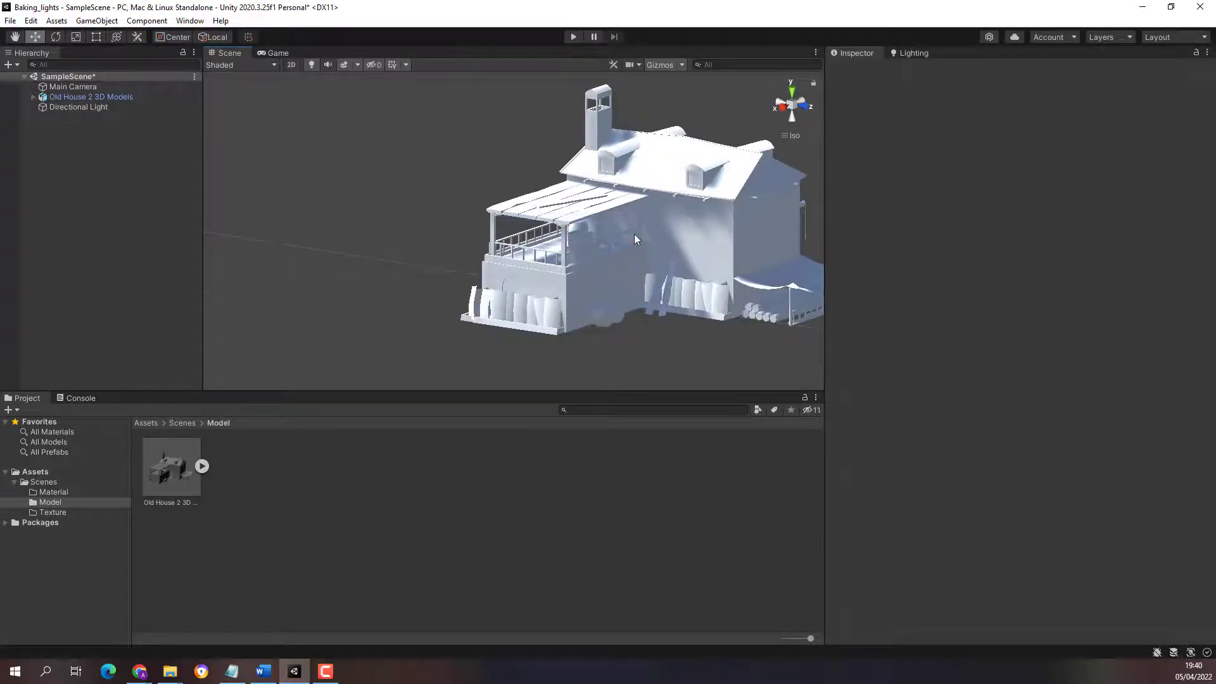
{"action": "middle_click_drag", "start_coordinate": [633, 233], "coordinate": [483, 226]}
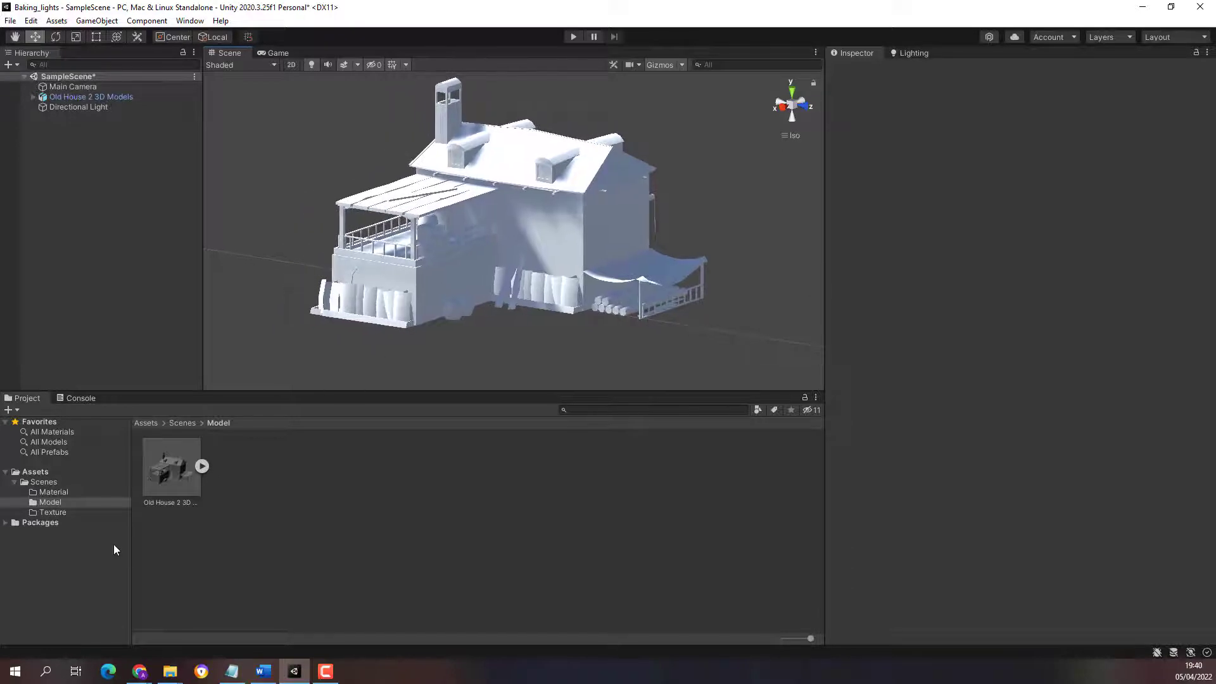
Import all six texture images from the downloaded Old House Texture folder into the project's Texture folder and inspect House Bump
{"action": "left_click", "coordinate": [52, 513]}
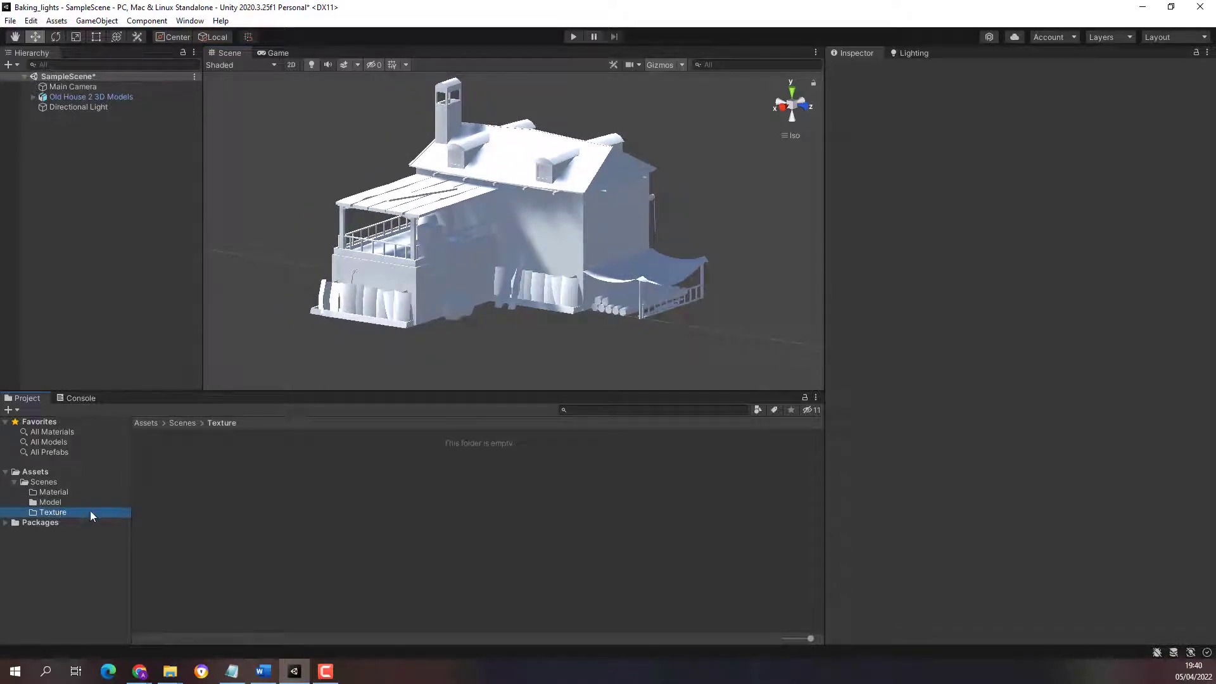
{"action": "key", "text": "alt+Tab"}
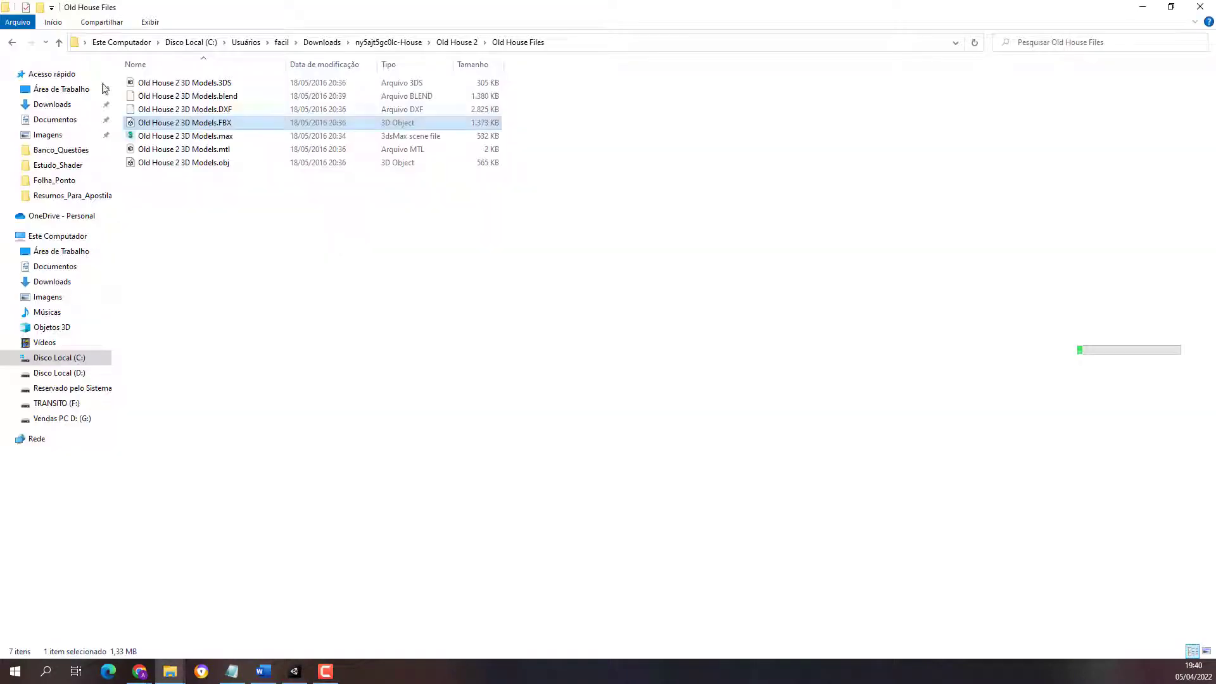
{"action": "left_click", "coordinate": [456, 43]}
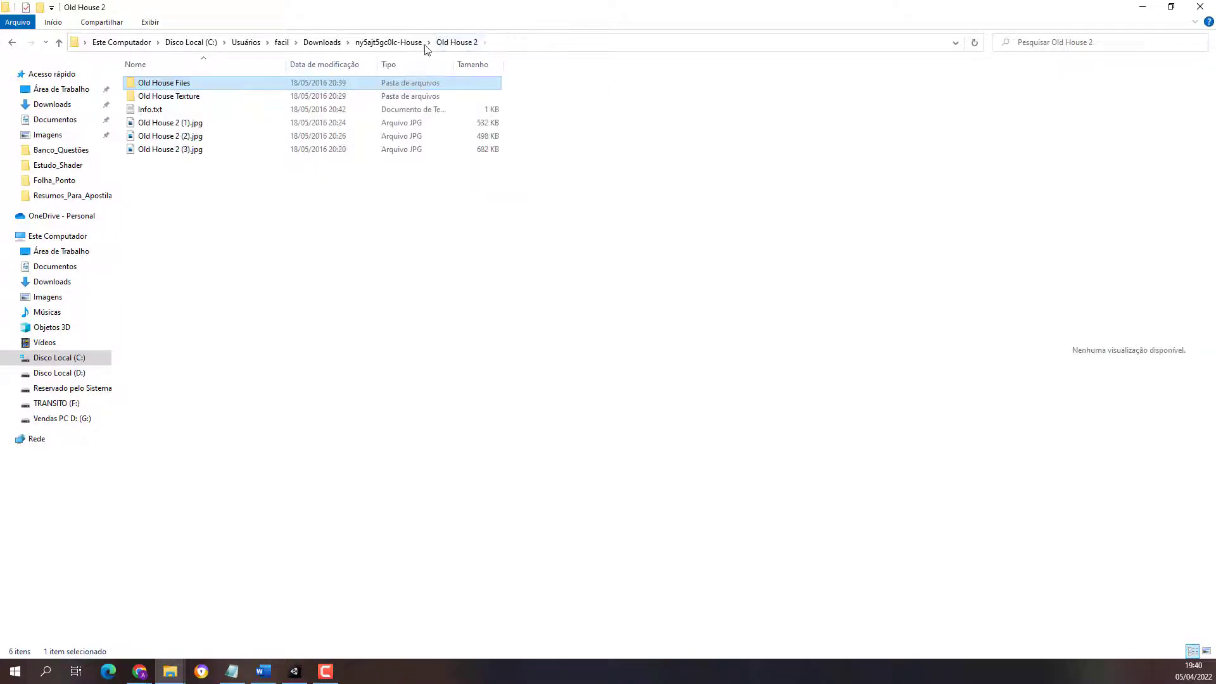
{"action": "double_click", "coordinate": [191, 102]}
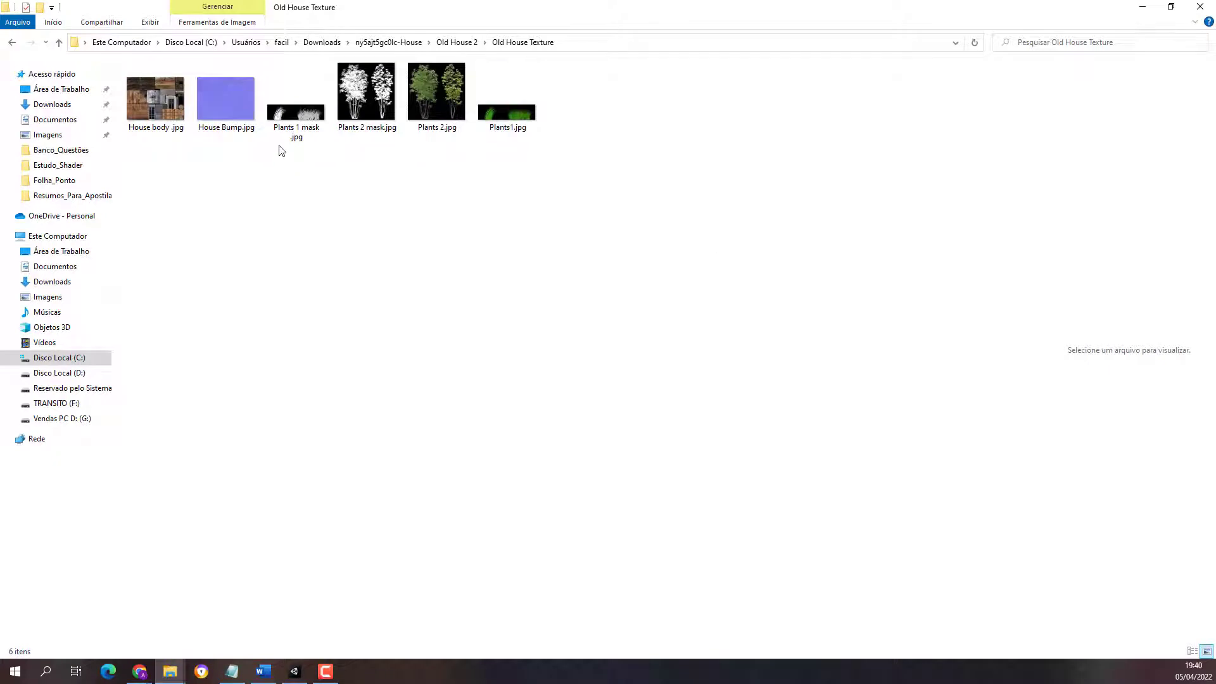
{"action": "left_click_drag", "start_coordinate": [672, 107], "coordinate": [320, 474]}
{"action": "key", "text": "alt+Tab"}
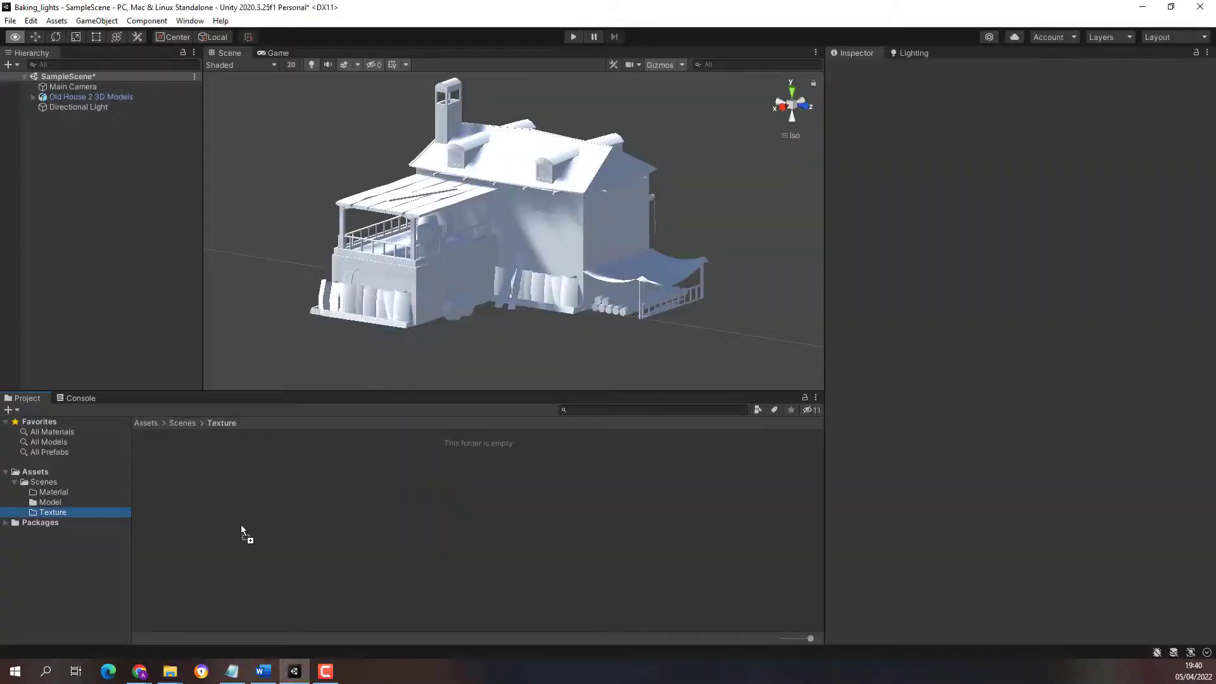
{"action": "left_click_drag", "start_coordinate": [241, 526], "coordinate": [243, 514]}
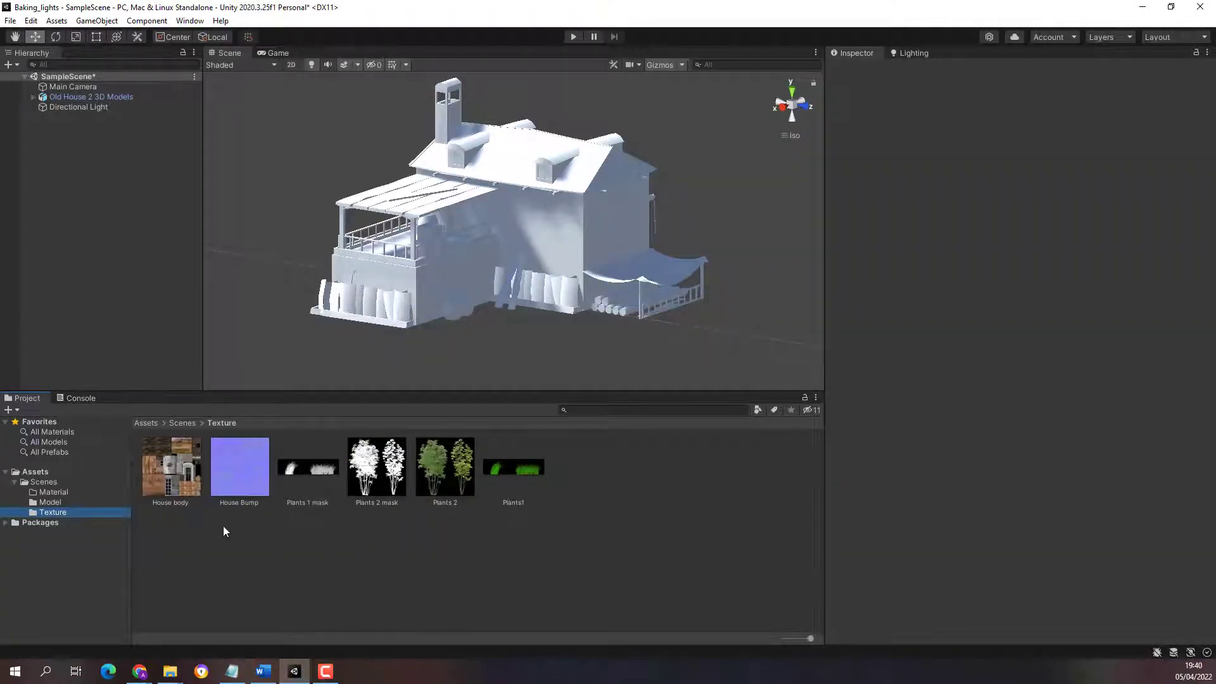
{"action": "left_click", "coordinate": [178, 464]}
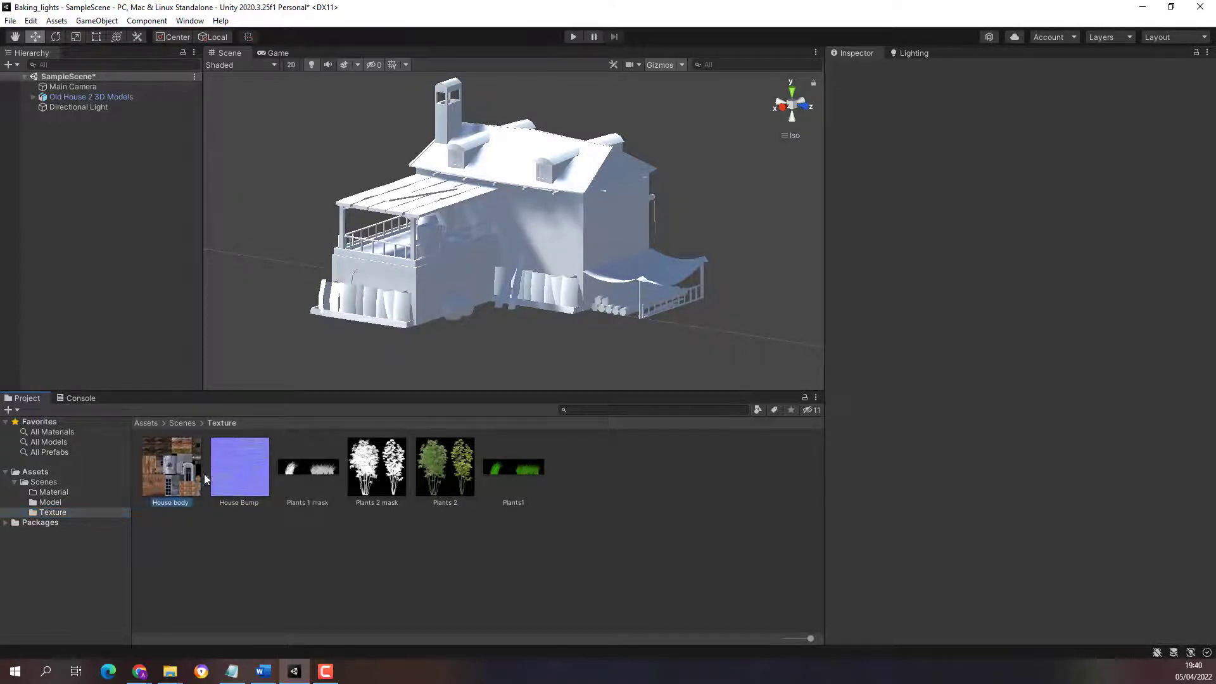
{"action": "left_click", "coordinate": [248, 466]}
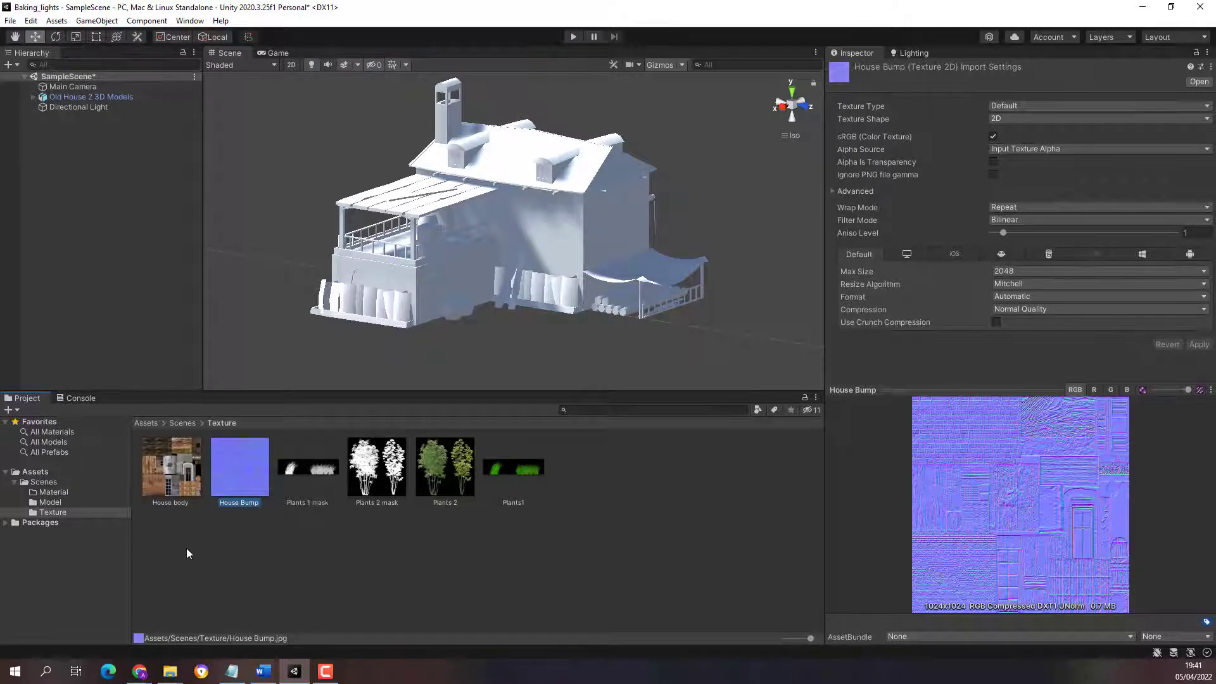
Create a new material named House in the project's Material folder
{"action": "left_click", "coordinate": [48, 493]}
{"action": "right_click", "coordinate": [231, 499]}
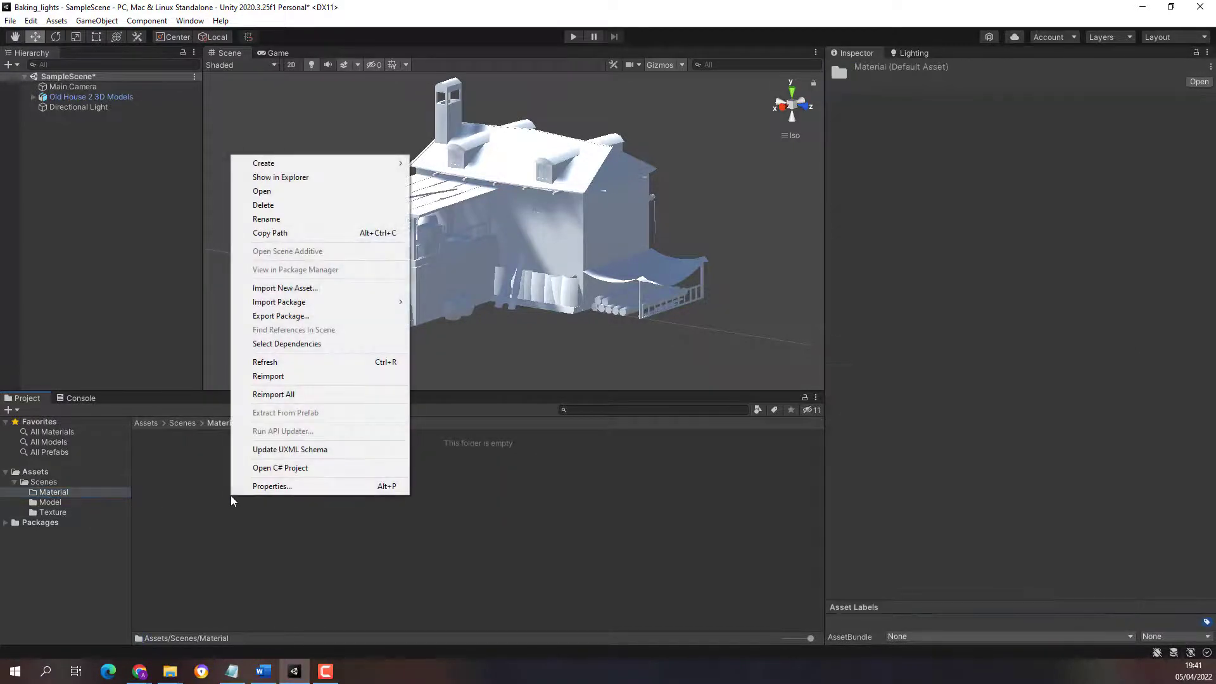
{"action": "right_click", "coordinate": [199, 558]}
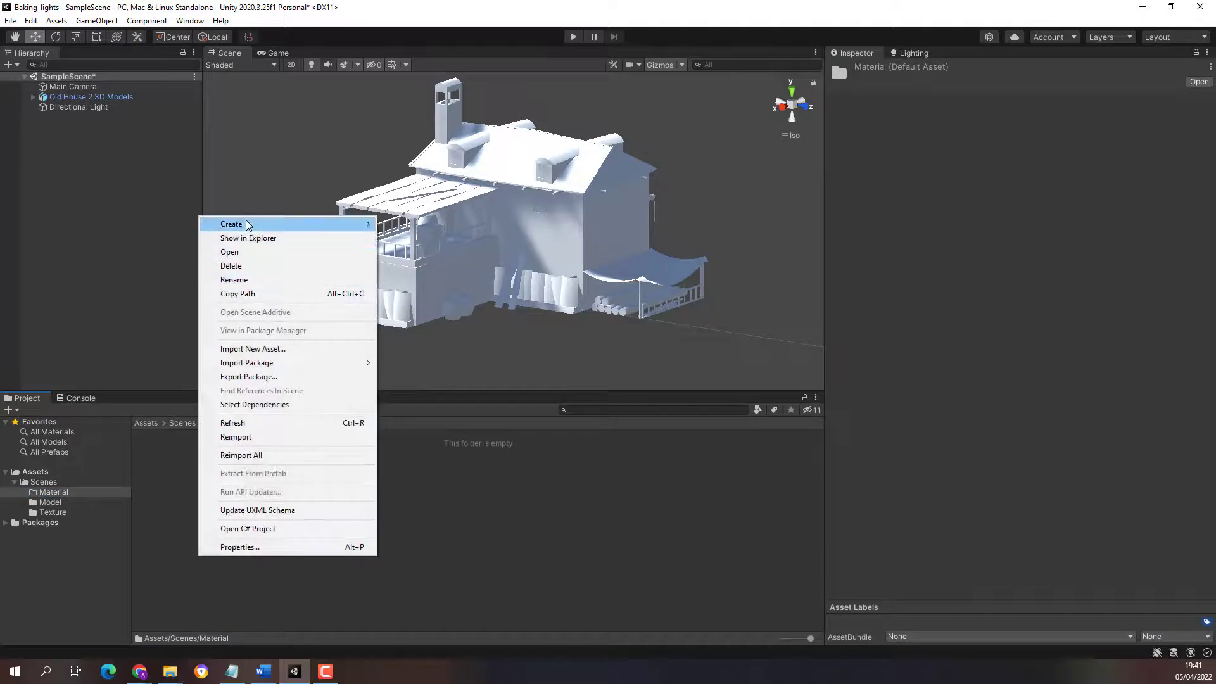
{"action": "mouse_move", "coordinate": [235, 224]}
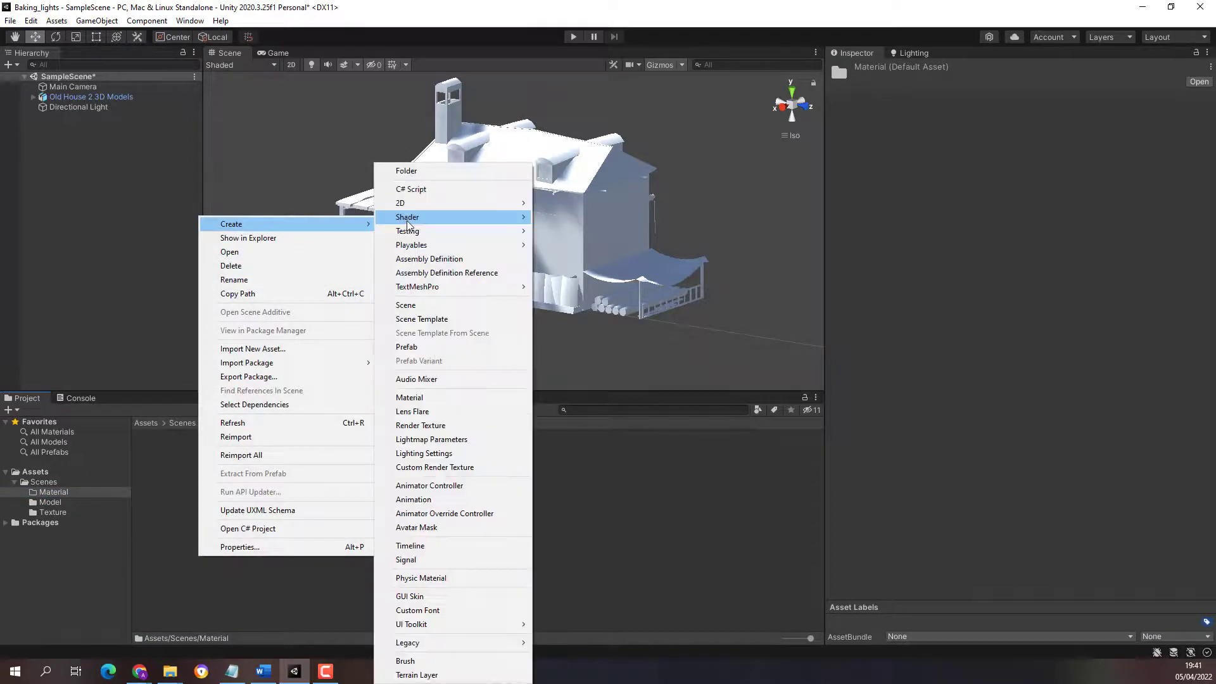
{"action": "left_click", "coordinate": [419, 399]}
{"action": "type", "text": "Hou"}
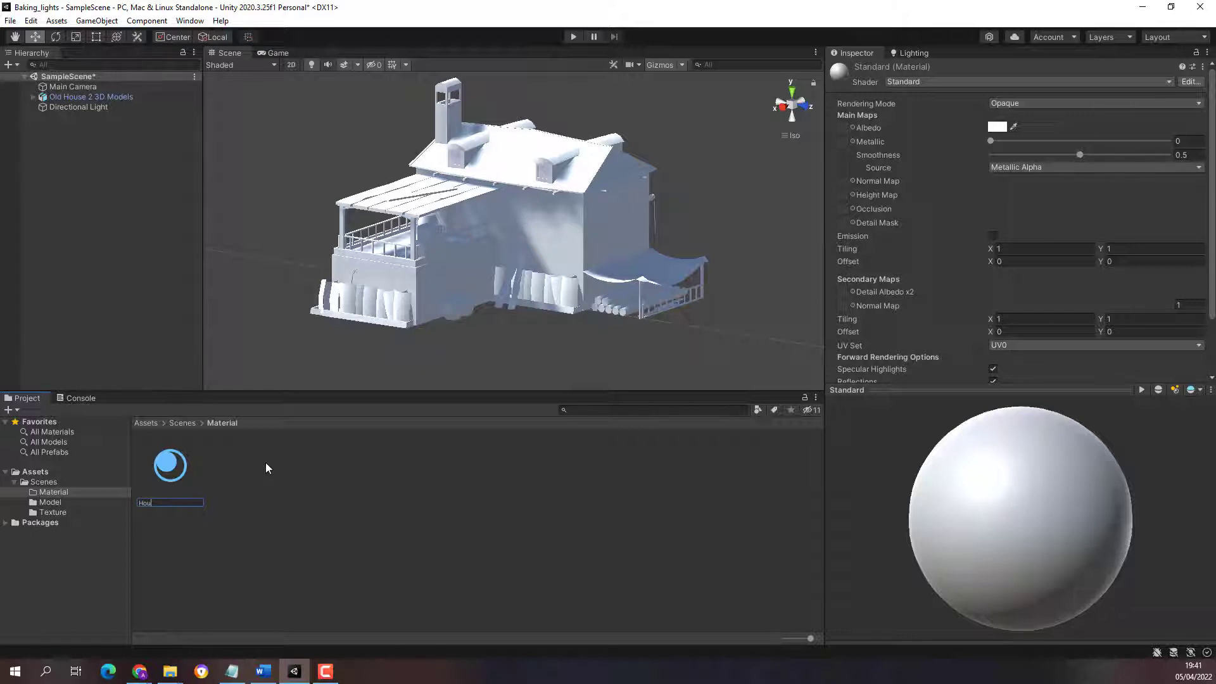
{"action": "type", "text": "se"}
{"action": "key", "text": "Return"}
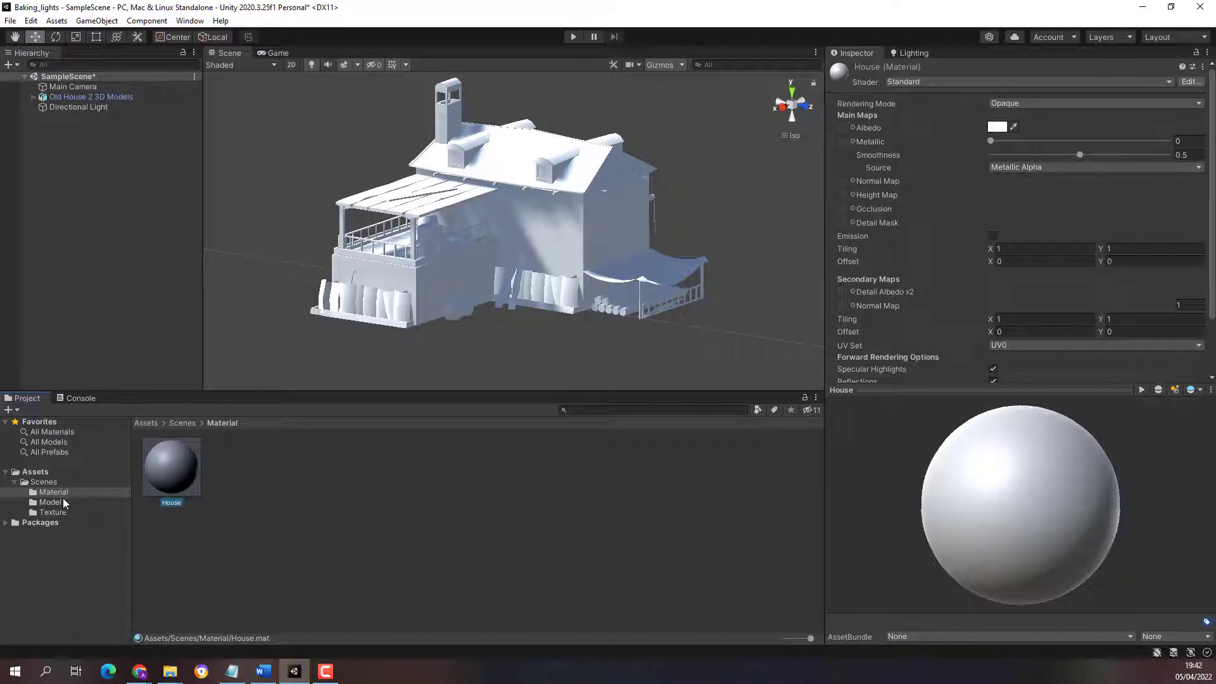
Assign the House body texture to the House material's Albedo map and check it on the preview sphere
{"action": "left_click", "coordinate": [53, 512]}
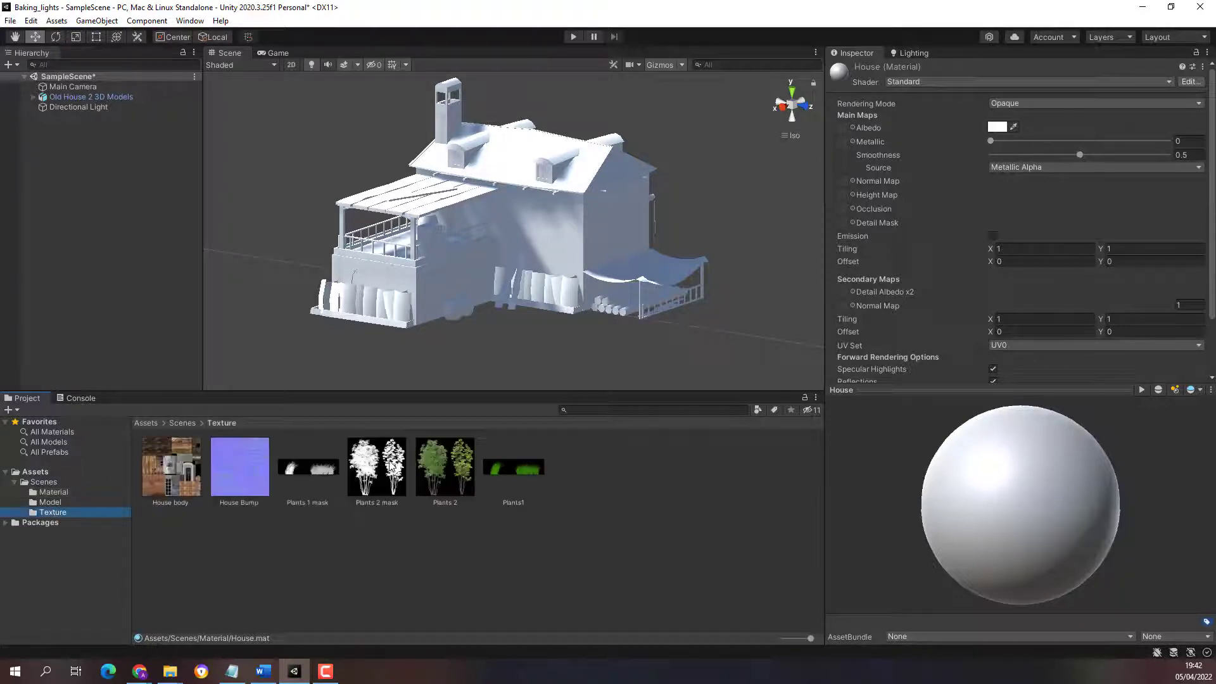
{"action": "left_click", "coordinate": [163, 484]}
{"action": "left_click_drag", "start_coordinate": [162, 484], "coordinate": [842, 124]}
{"action": "left_click_drag", "start_coordinate": [1096, 526], "coordinate": [1072, 509]}
{"action": "left_click_drag", "start_coordinate": [968, 429], "coordinate": [972, 437]}
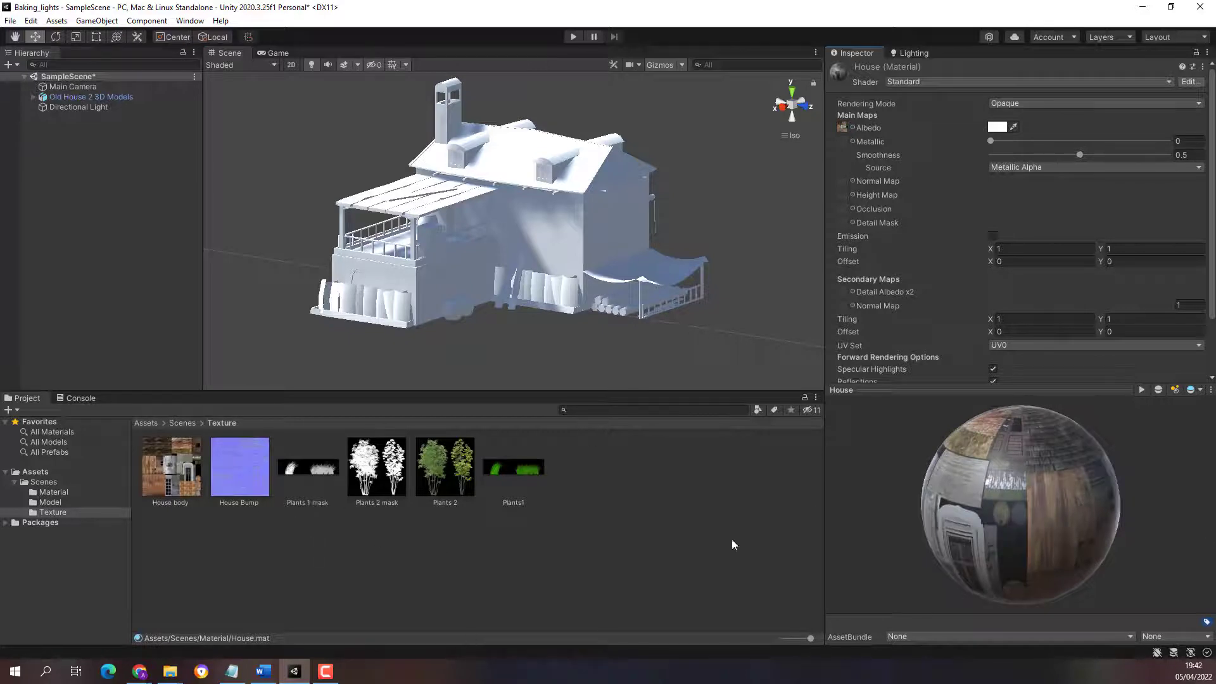
Apply the House material to the main house mesh in the scene and inspect it from several sides
{"action": "left_click", "coordinate": [53, 493]}
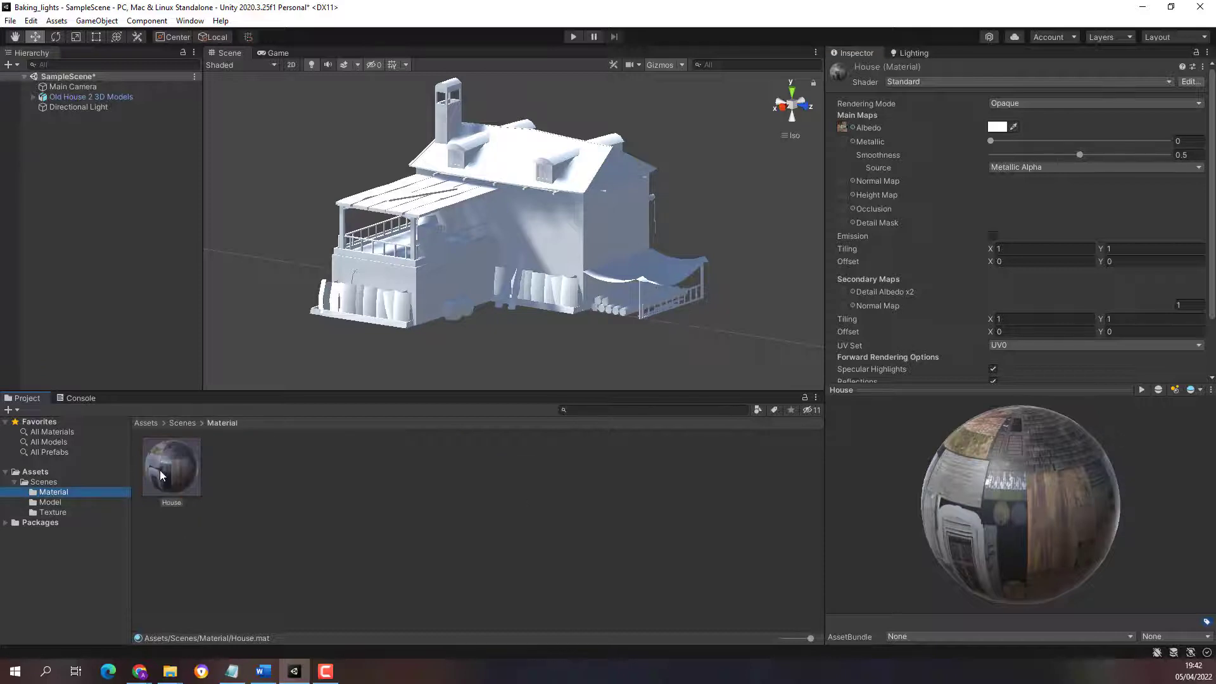
{"action": "left_click_drag", "start_coordinate": [159, 470], "coordinate": [572, 255]}
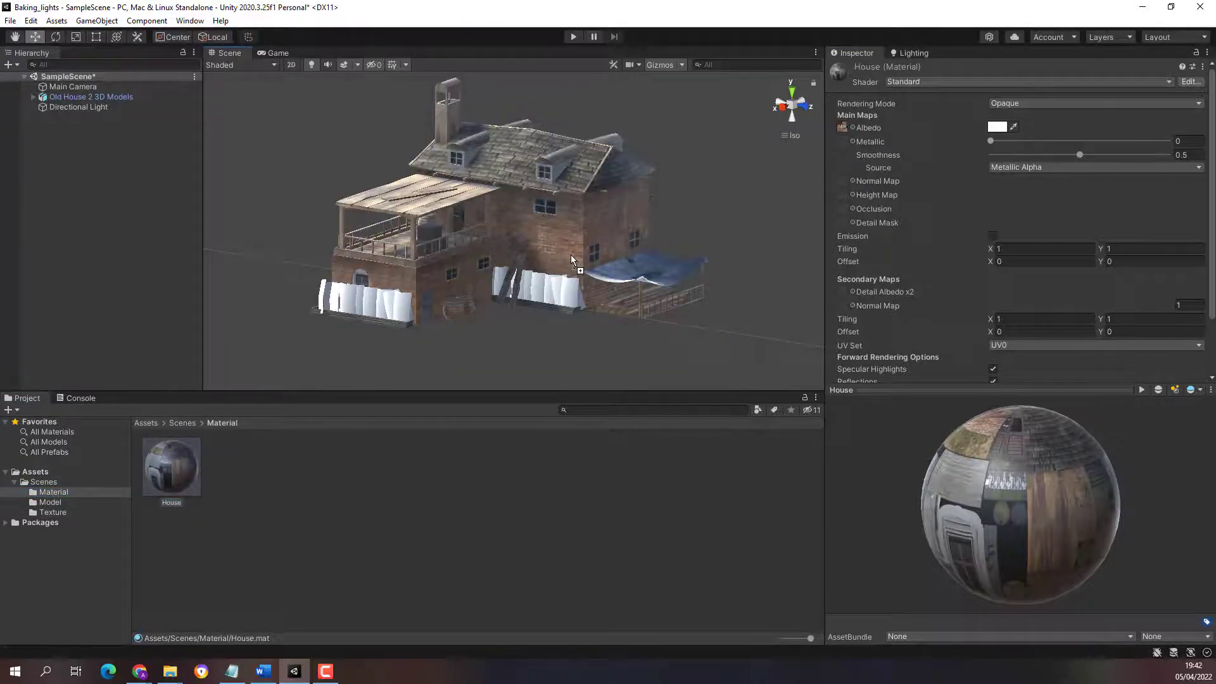
{"action": "left_click_drag", "start_coordinate": [653, 236], "coordinate": [448, 227], "text": "alt"}
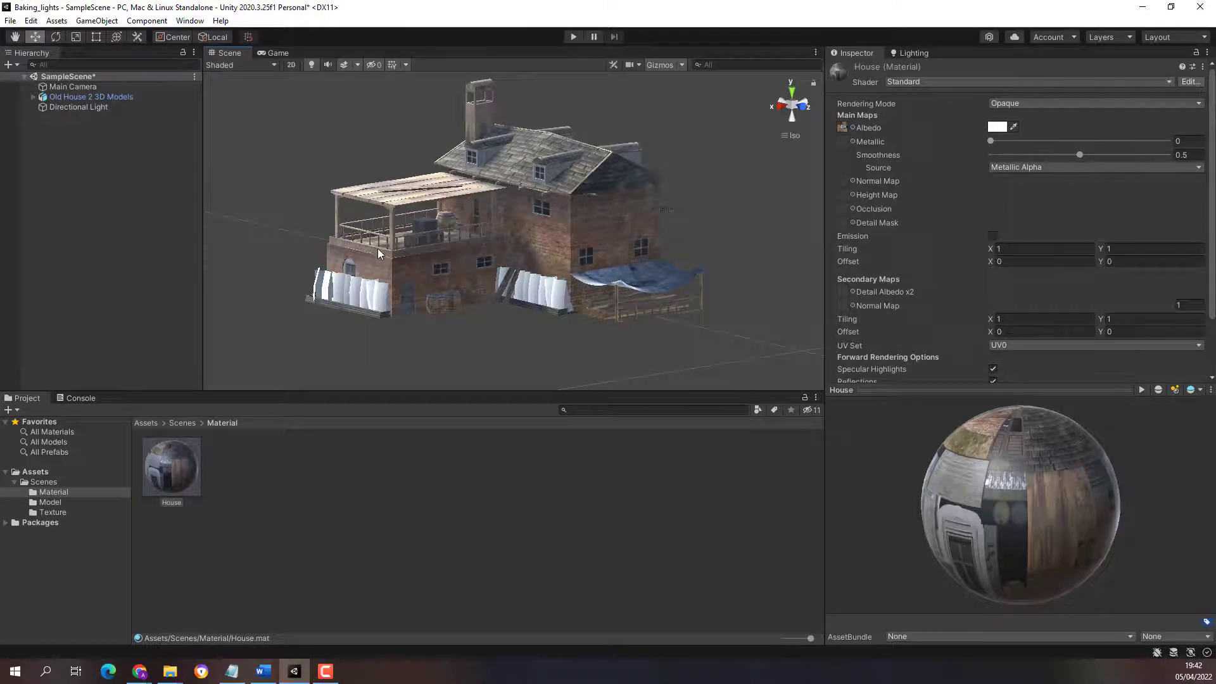
{"action": "left_click_drag", "start_coordinate": [377, 250], "coordinate": [641, 261], "text": "alt"}
{"action": "left_click_drag", "start_coordinate": [516, 266], "coordinate": [303, 249], "text": "alt"}
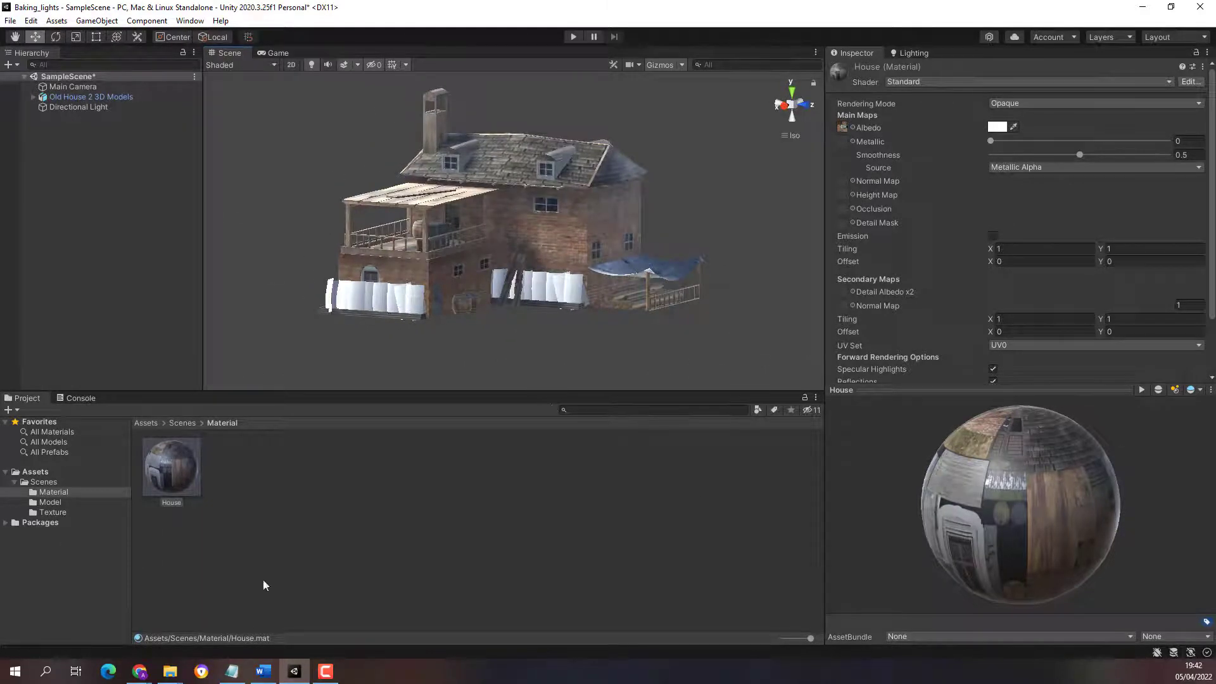
Assign the House Bump texture to the House material's Normal Map and inspect the brick relief up close
{"action": "left_click", "coordinate": [59, 512]}
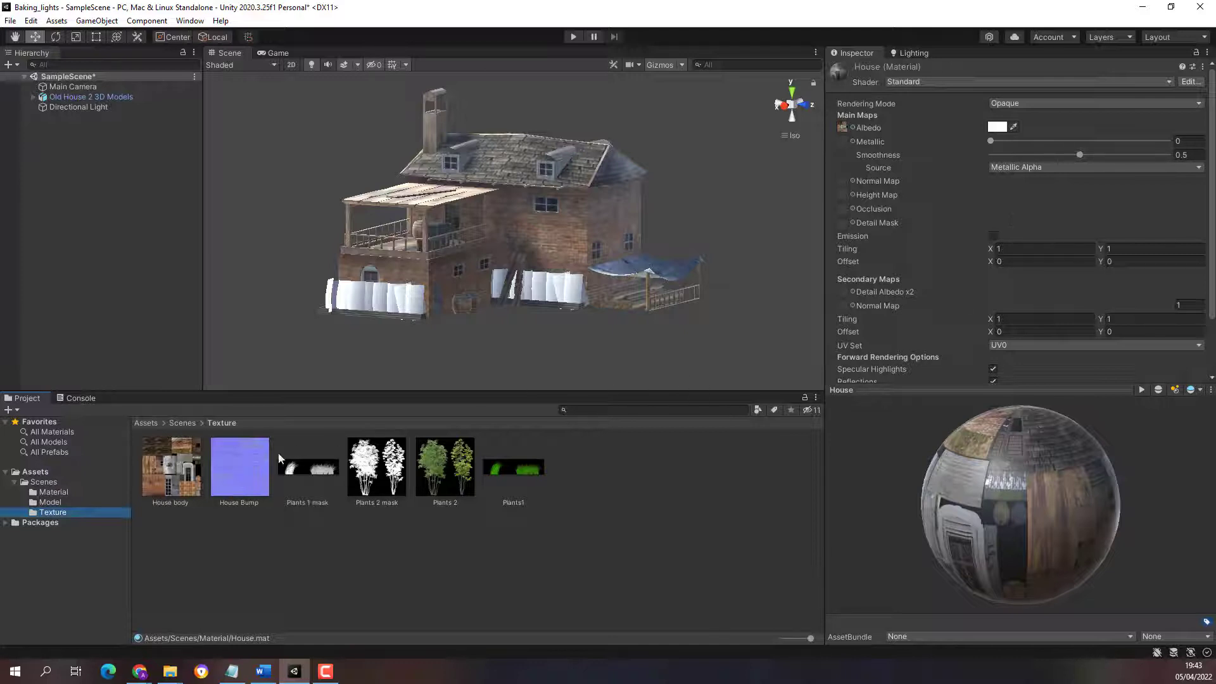
{"action": "left_click_drag", "start_coordinate": [218, 475], "coordinate": [846, 180]}
{"action": "scroll", "coordinate": [513, 251], "scroll_direction": "up", "scroll_amount": 5}
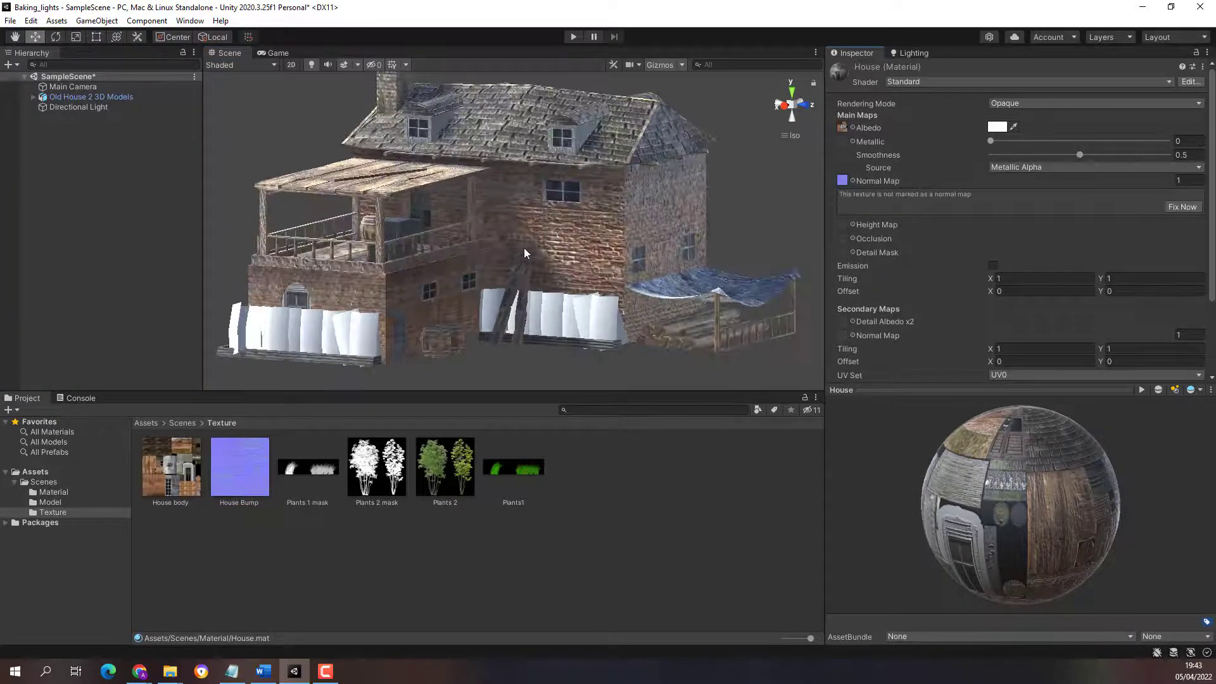
{"action": "scroll", "coordinate": [525, 250], "scroll_direction": "down", "scroll_amount": 4}
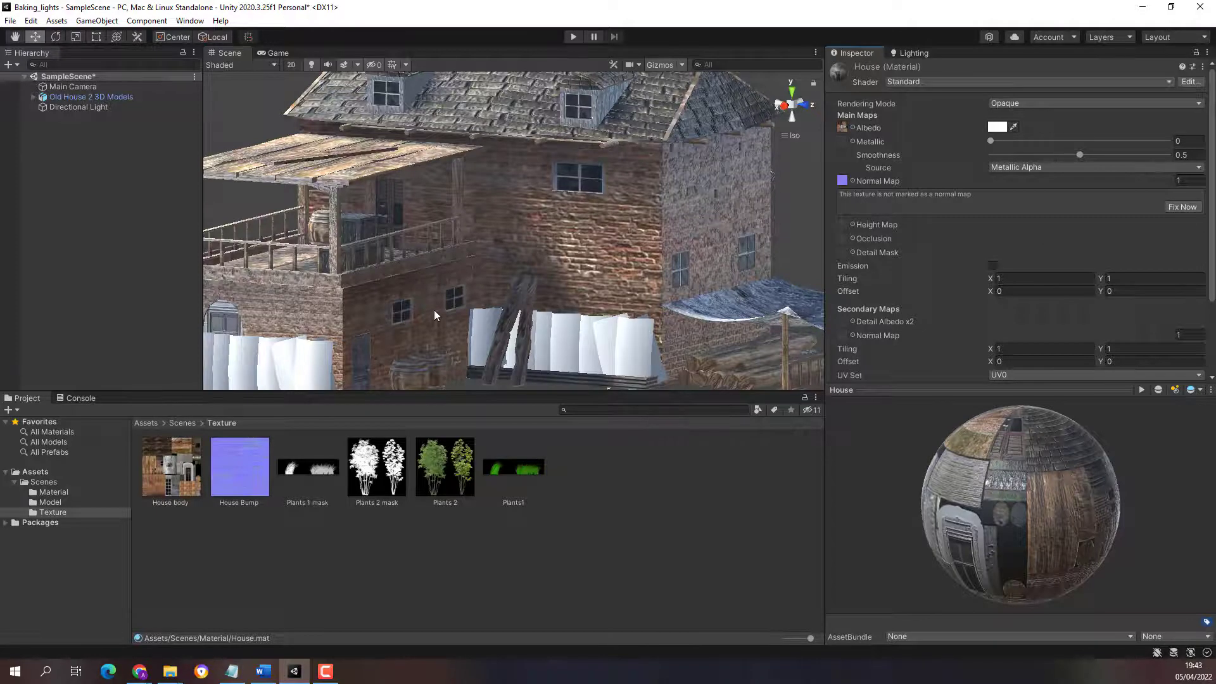
{"action": "scroll", "coordinate": [421, 326], "scroll_direction": "down", "scroll_amount": 3}
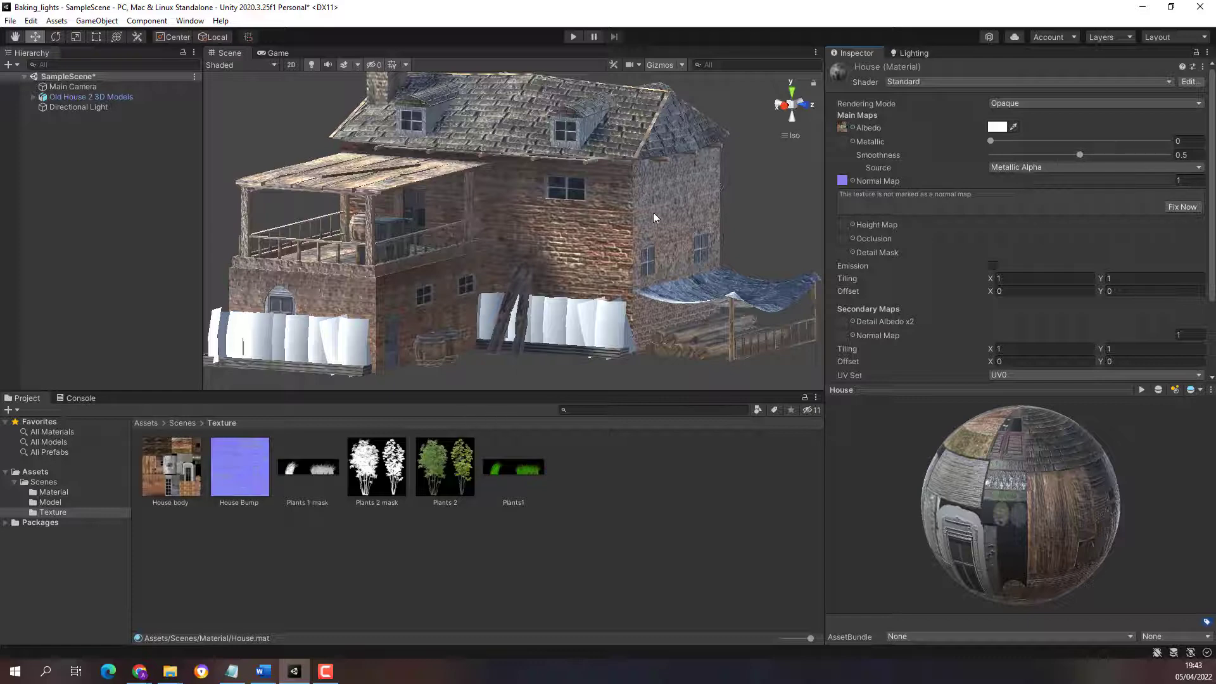
Set the House material's Smoothness to 0 and check the effect on the house walls
{"action": "left_click_drag", "start_coordinate": [654, 218], "coordinate": [496, 203], "text": "alt"}
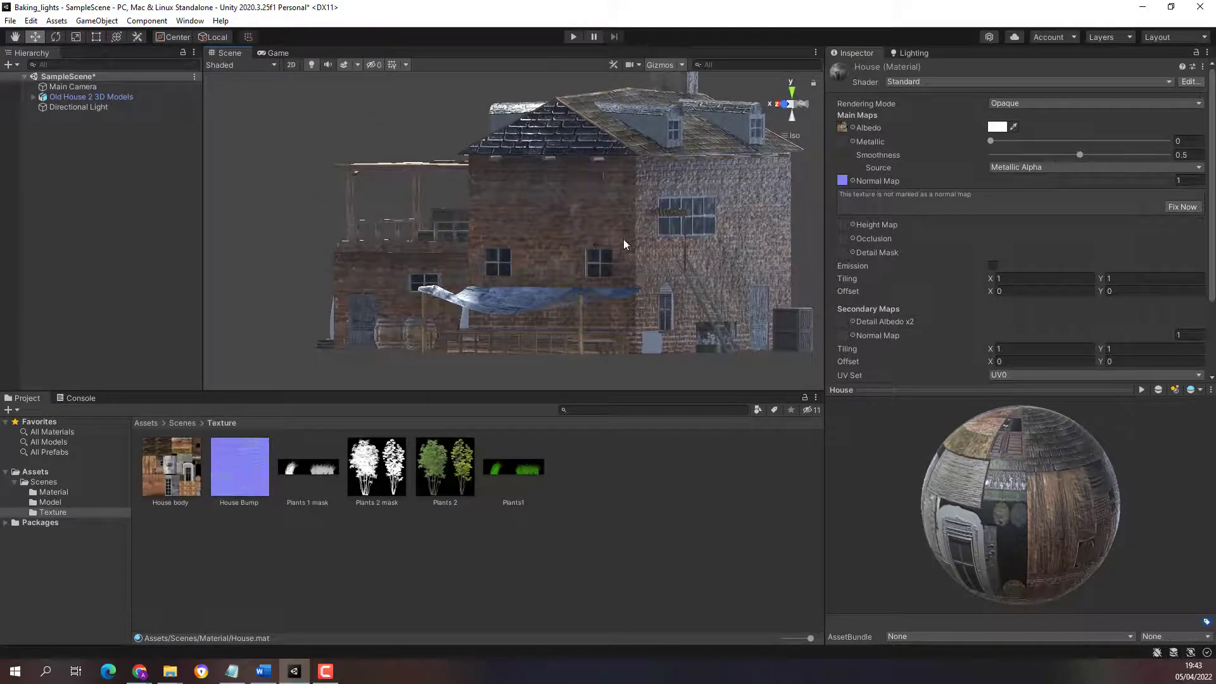
{"action": "left_click_drag", "start_coordinate": [715, 230], "coordinate": [464, 257], "text": "alt"}
{"action": "left_click_drag", "start_coordinate": [294, 238], "coordinate": [360, 237], "text": "alt"}
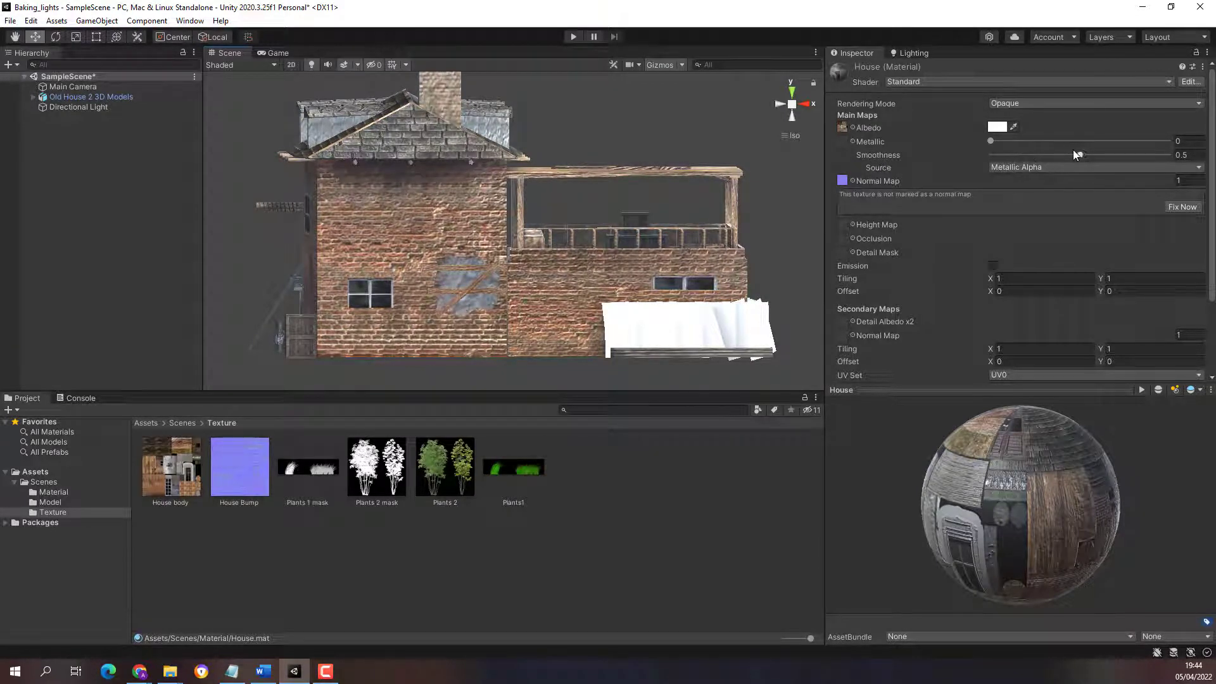
{"action": "left_click_drag", "start_coordinate": [1078, 153], "coordinate": [978, 162]}
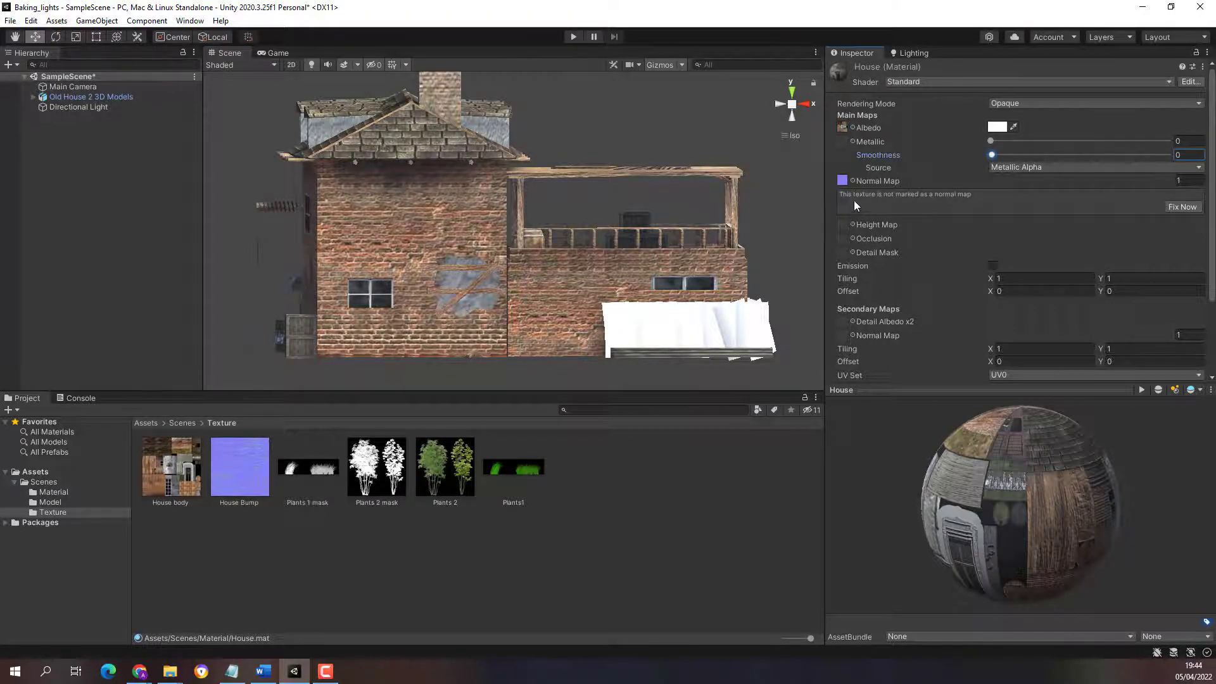
{"action": "right_click_drag", "start_coordinate": [328, 257], "coordinate": [475, 317]}
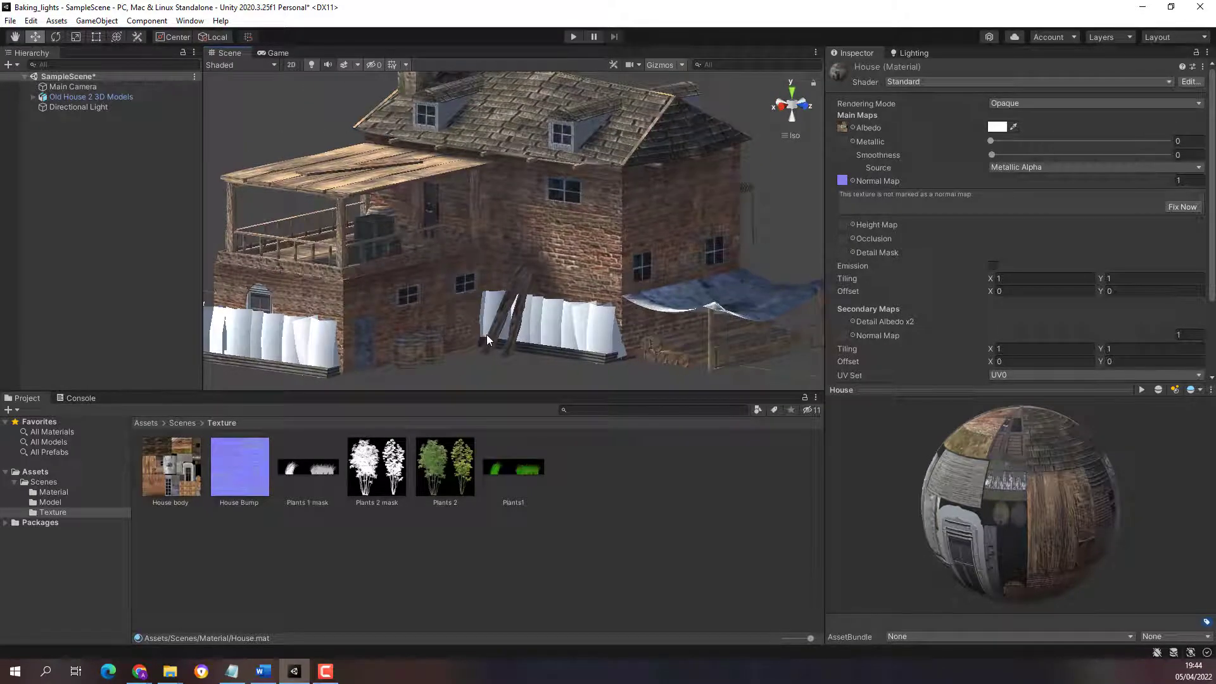
Try applying the Plants 2 texture directly to the Plants 1 mesh in front of the house, and undo the assignment
{"action": "left_click", "coordinate": [594, 322]}
{"action": "left_click", "coordinate": [595, 322]}
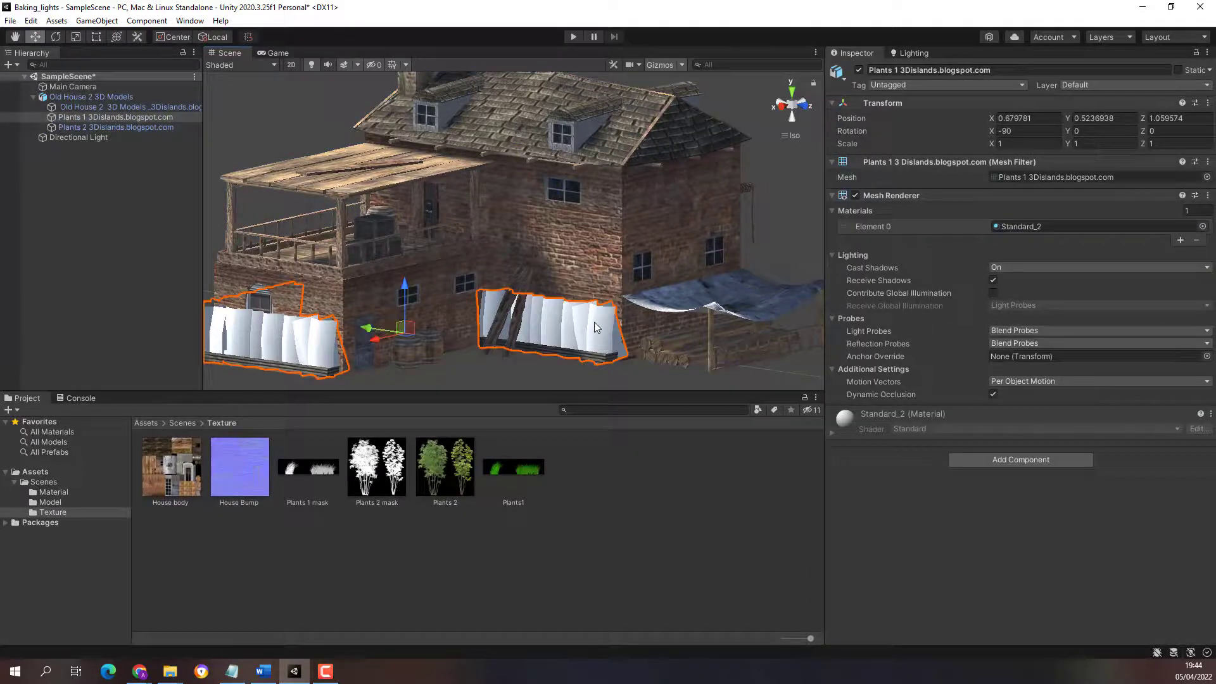
{"action": "left_click", "coordinate": [325, 341]}
{"action": "left_click", "coordinate": [317, 335]}
{"action": "left_click", "coordinate": [317, 334]}
{"action": "left_click", "coordinate": [452, 465]}
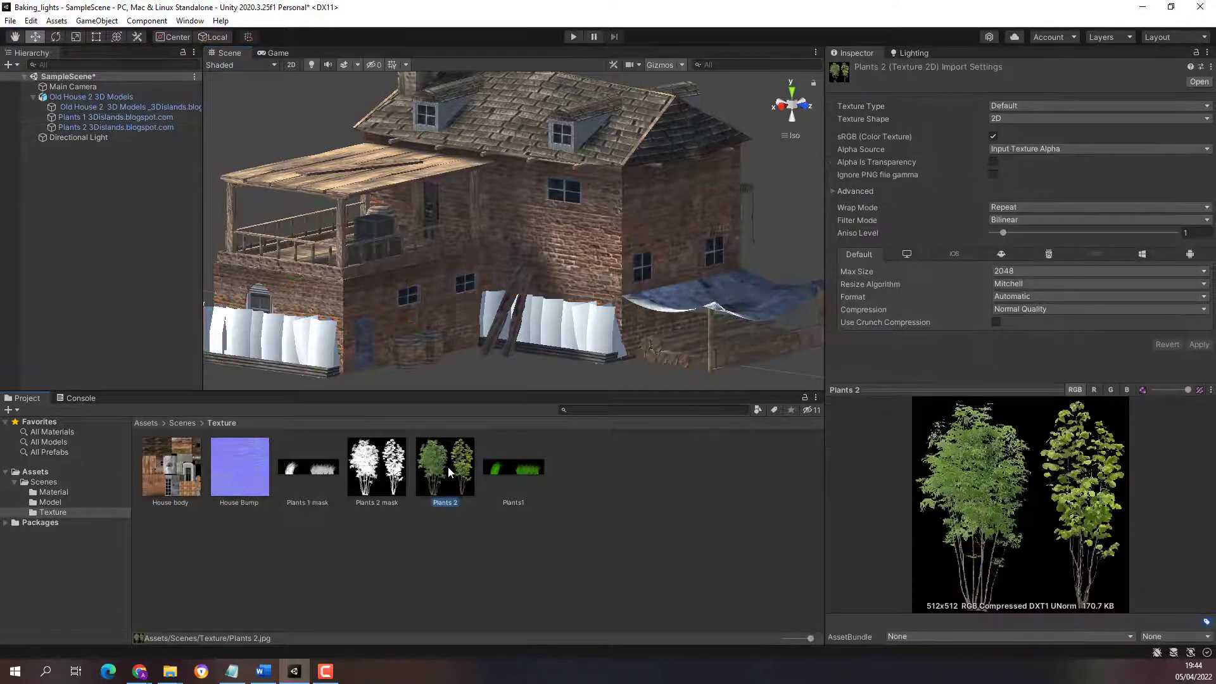
{"action": "left_click", "coordinate": [319, 342]}
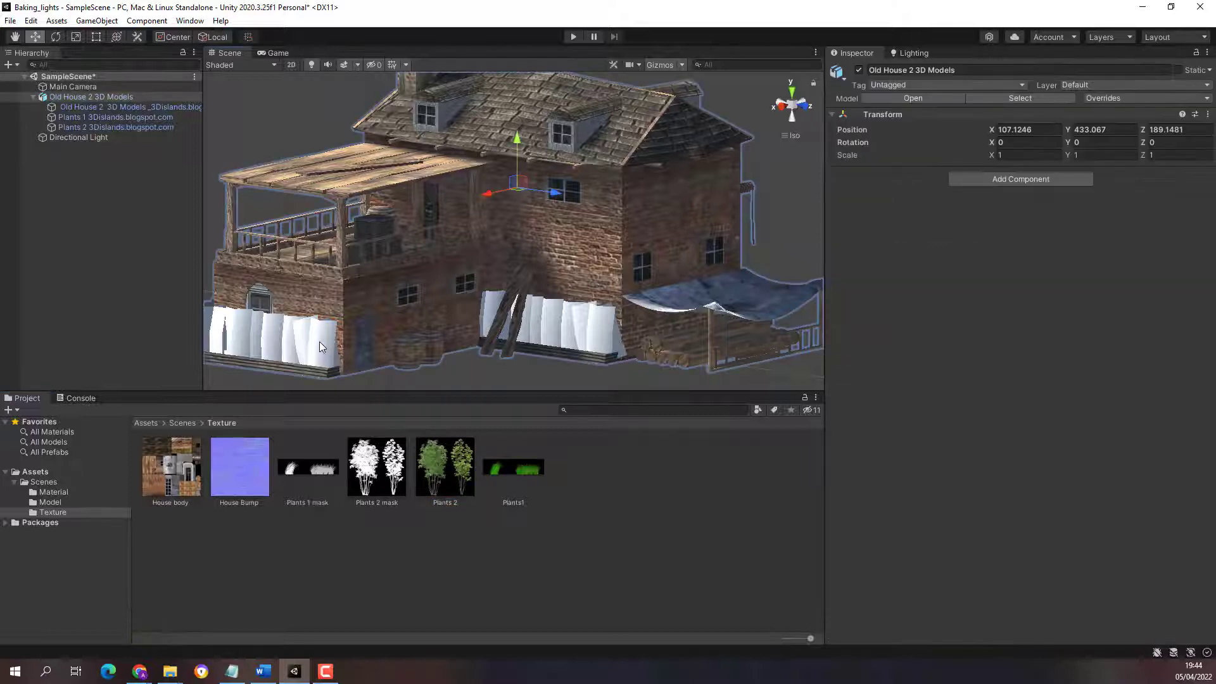
{"action": "left_click", "coordinate": [320, 337]}
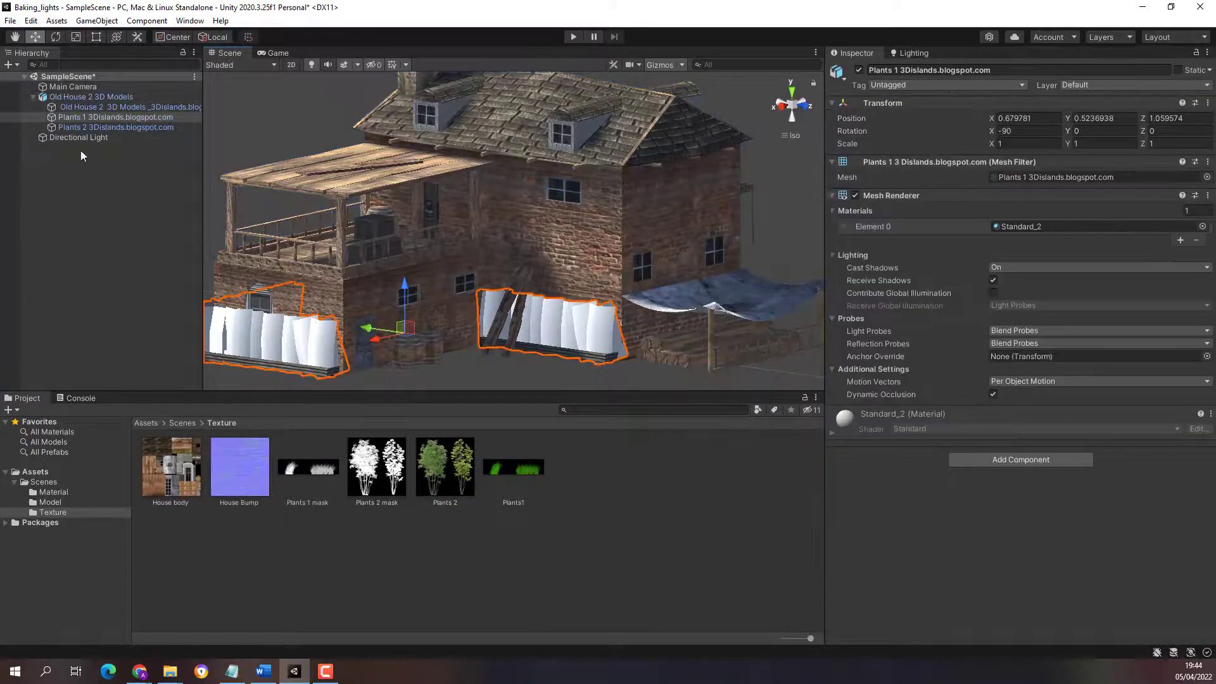
{"action": "left_click_drag", "start_coordinate": [462, 485], "coordinate": [108, 119]}
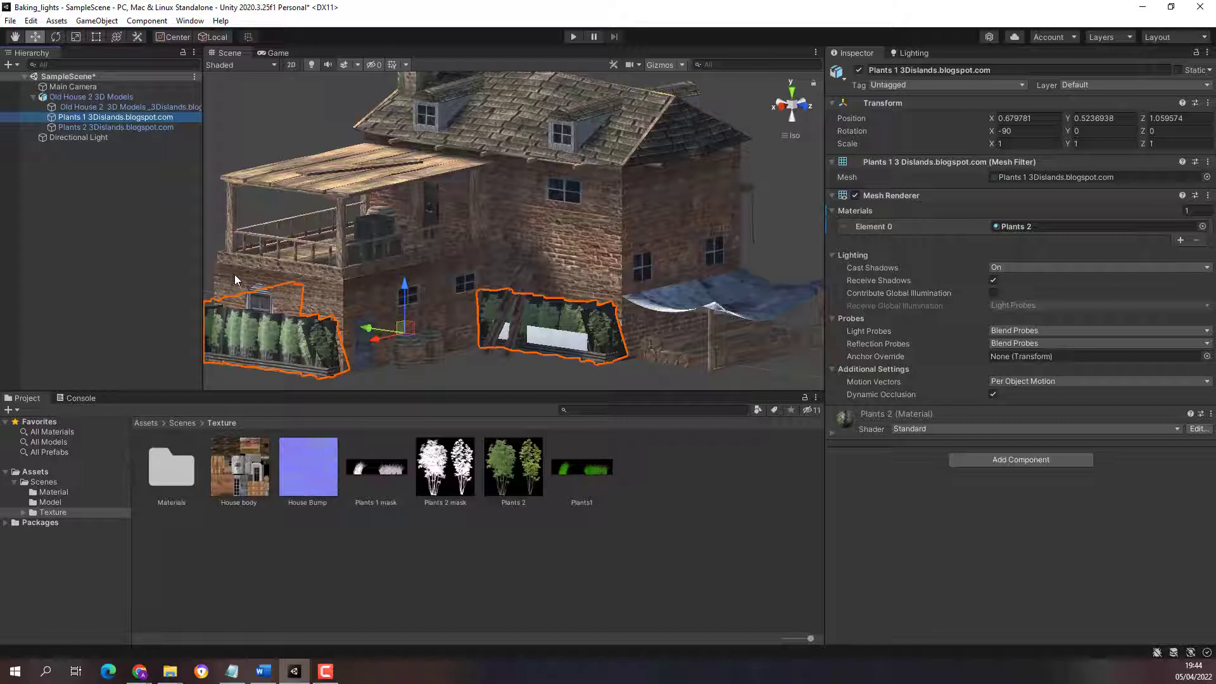
{"action": "key", "text": "ctrl+z"}
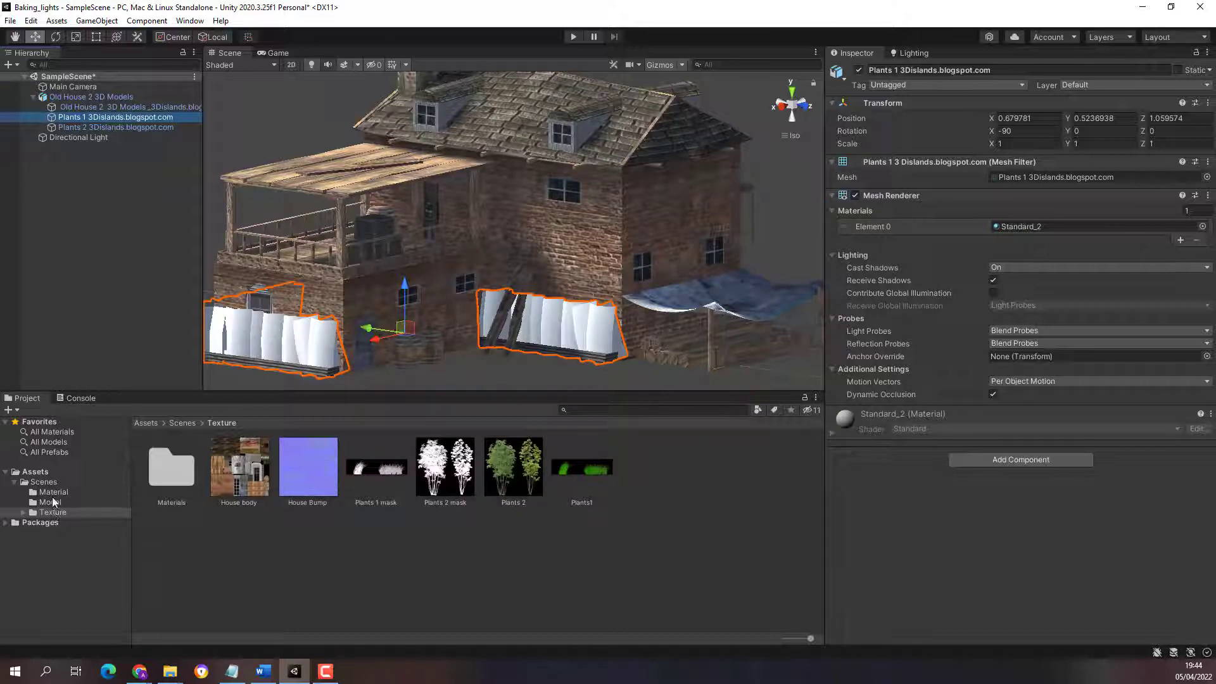
Create a material named Tree in the Material folder and assign the Plants 2 texture to its Albedo
{"action": "left_click", "coordinate": [53, 492]}
{"action": "right_click", "coordinate": [290, 484]}
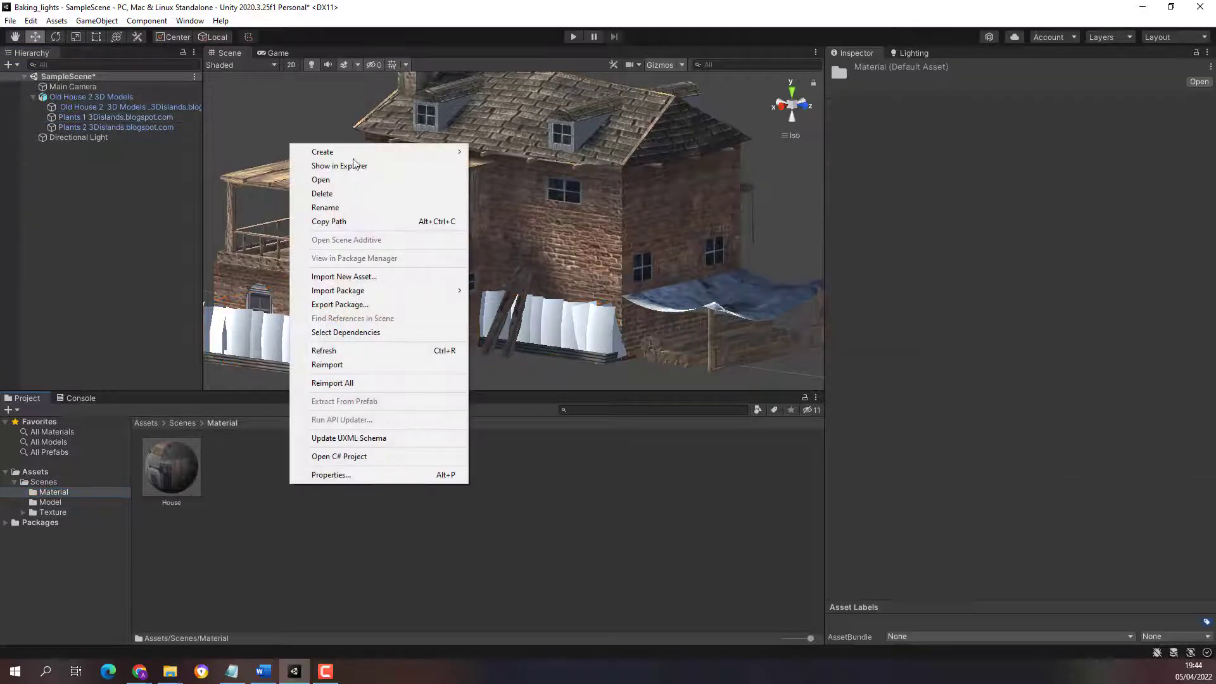
{"action": "mouse_move", "coordinate": [353, 154]}
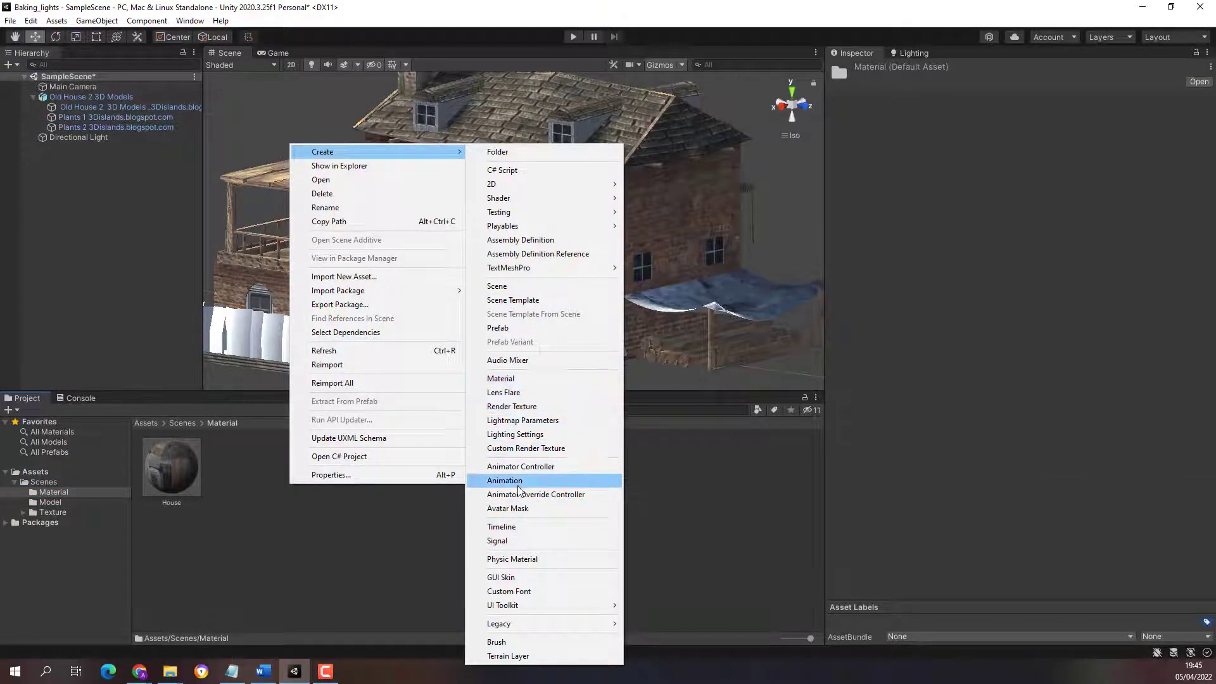
{"action": "left_click", "coordinate": [501, 379]}
{"action": "type", "text": "Tree"}
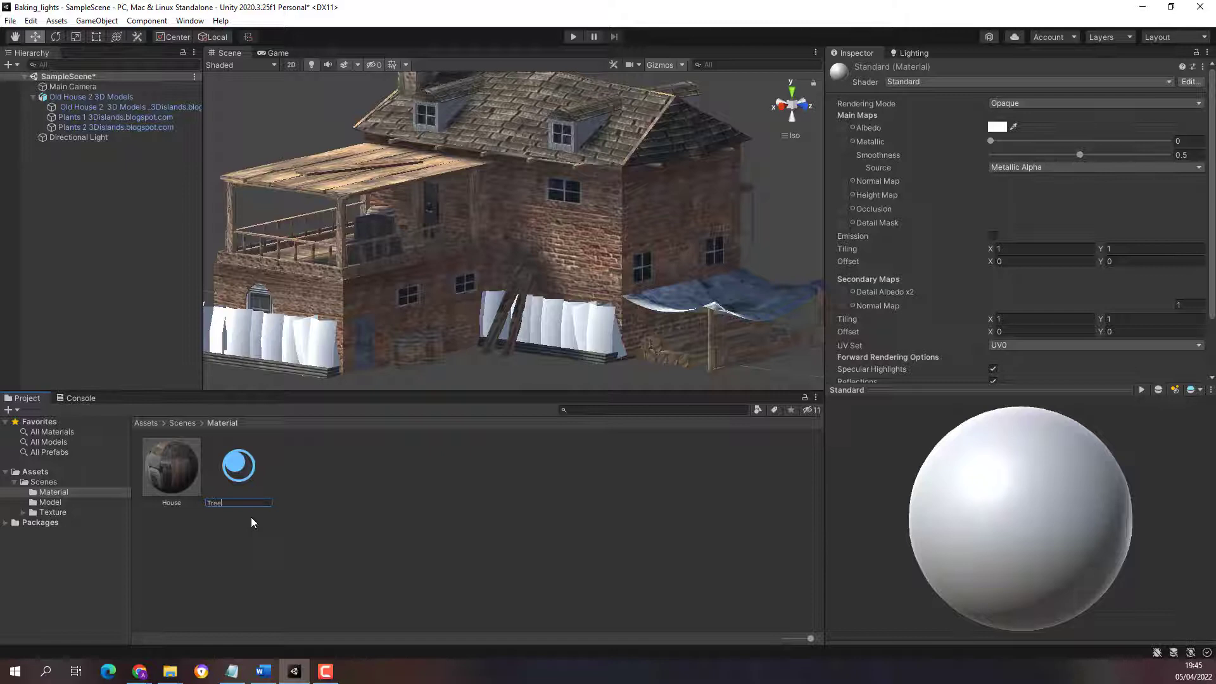
{"action": "key", "text": "Return"}
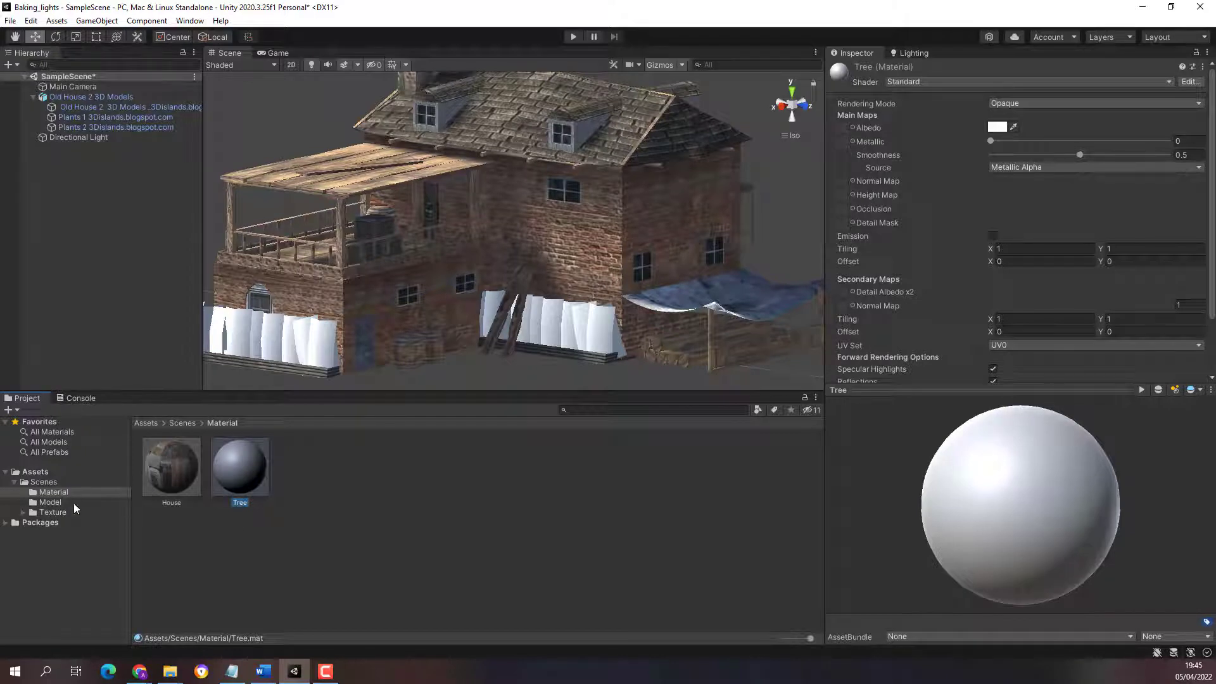
{"action": "left_click", "coordinate": [53, 512]}
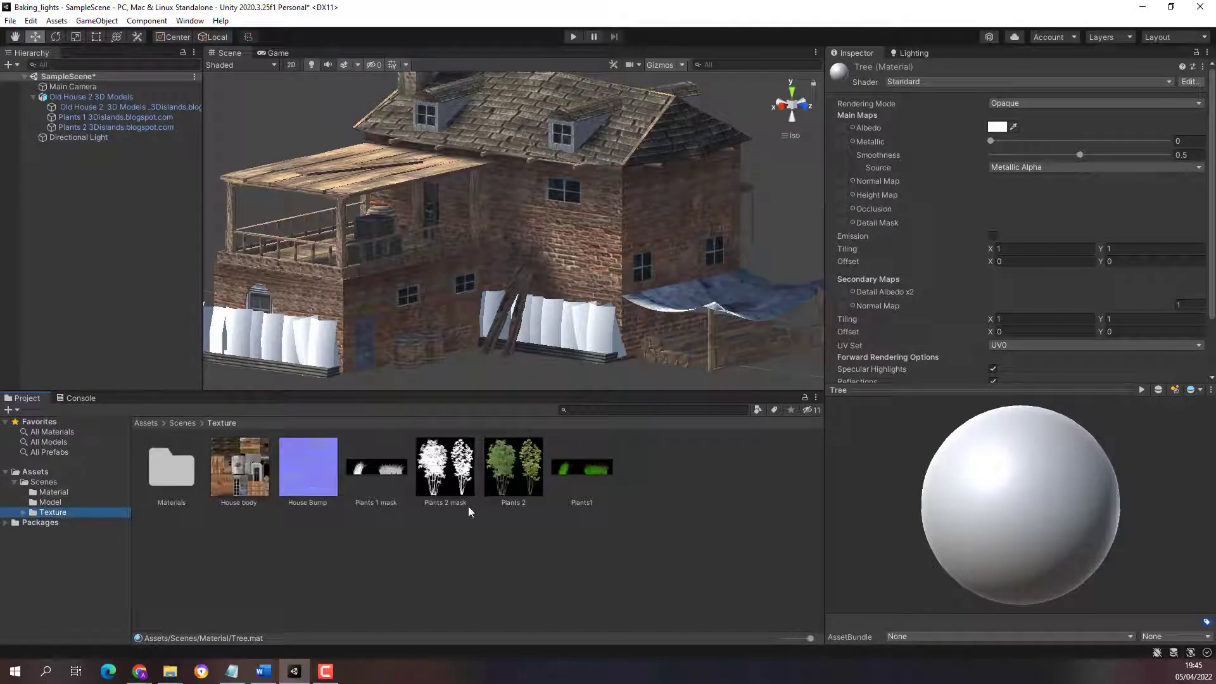
{"action": "left_click_drag", "start_coordinate": [512, 482], "coordinate": [845, 127]}
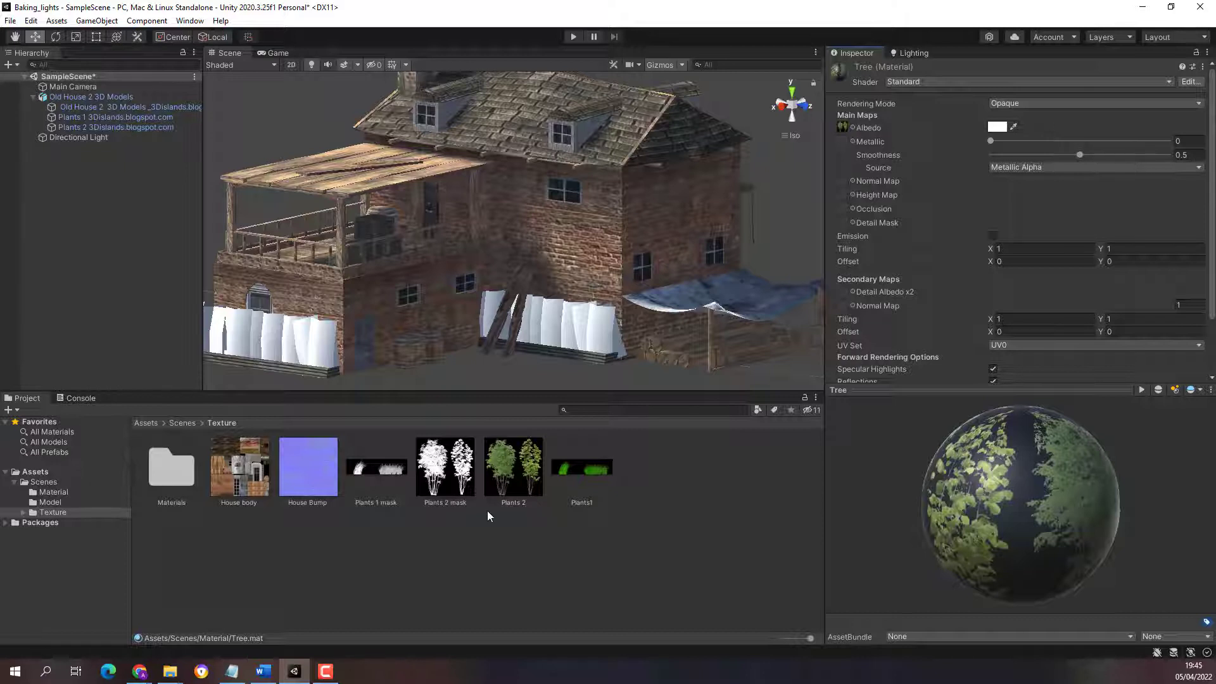
Set the Plants 2 texture's Alpha Source to From Gray Scale, enable Alpha Is Transparency, and apply the import settings
{"action": "double_click", "coordinate": [512, 467]}
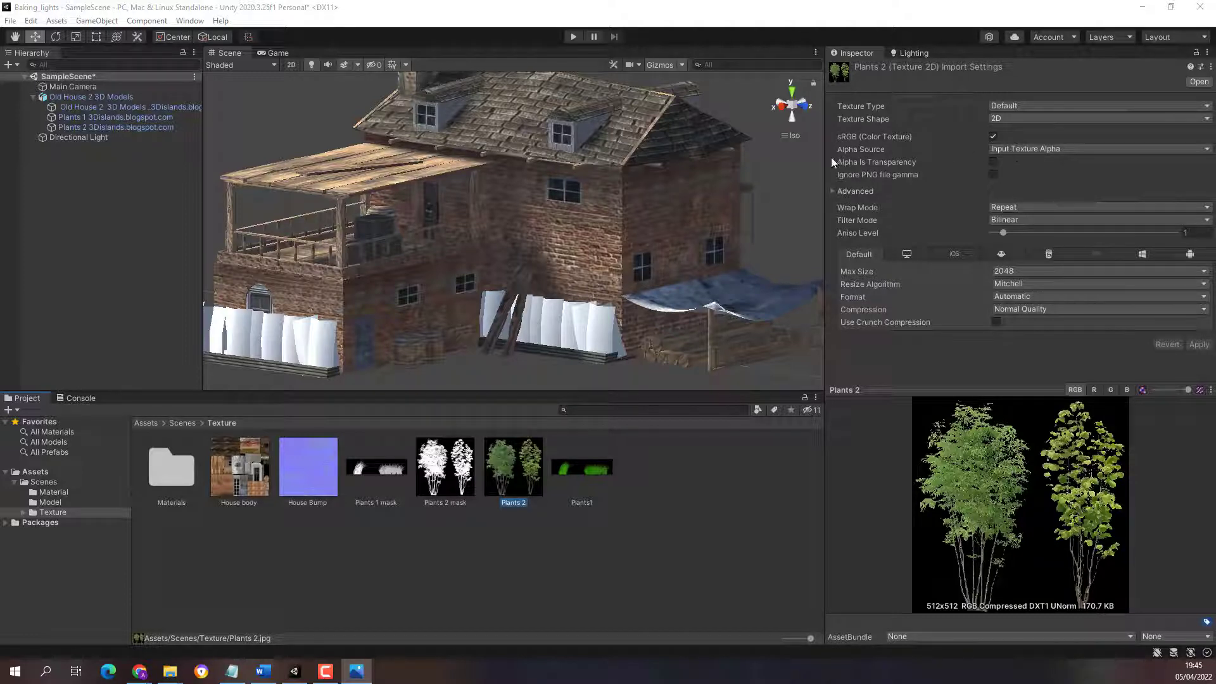
{"action": "left_click", "coordinate": [1010, 148]}
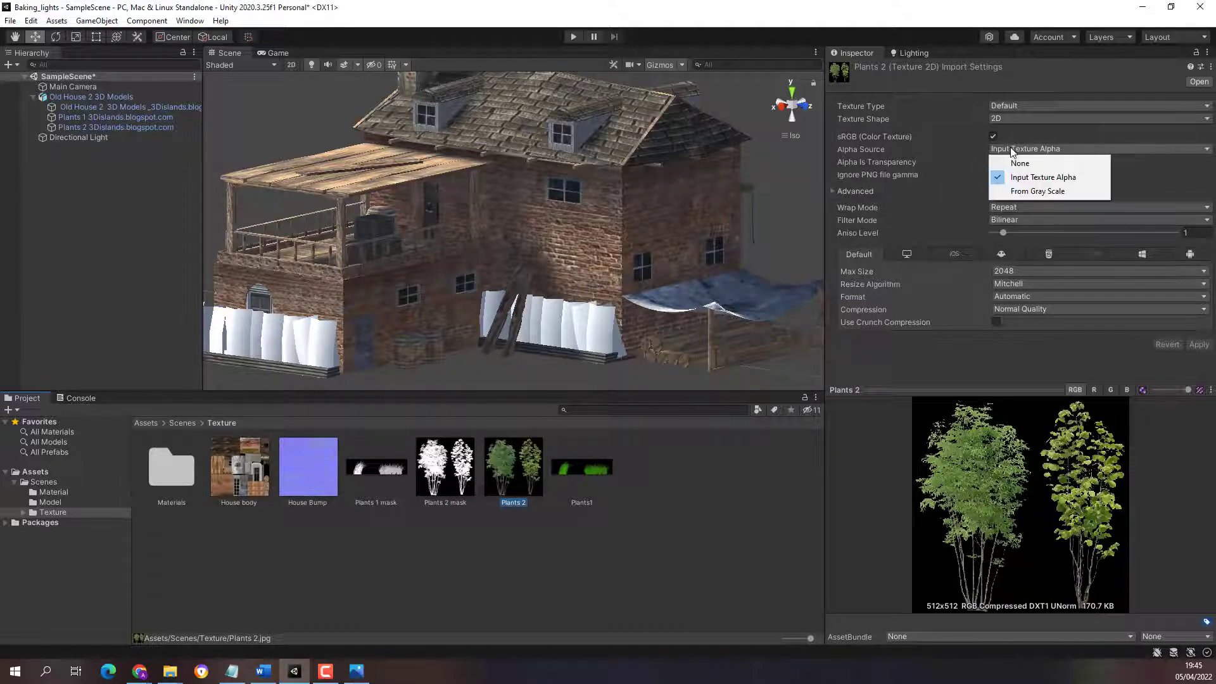
{"action": "left_click", "coordinate": [1028, 190]}
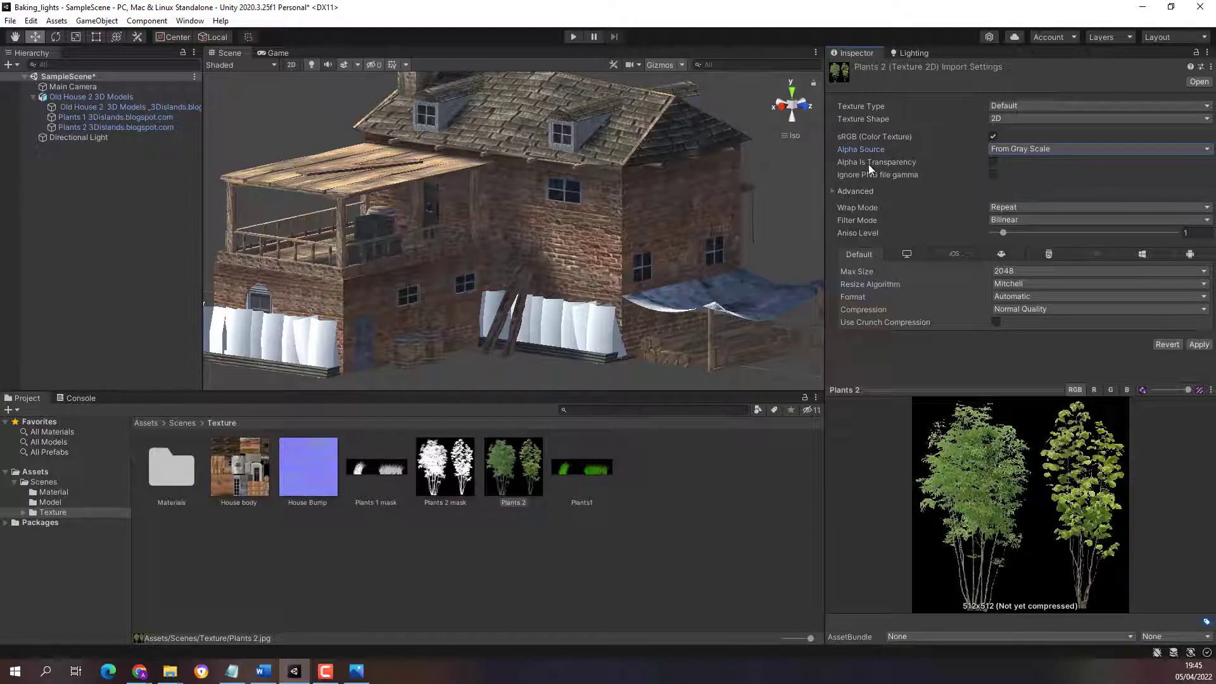
{"action": "left_click", "coordinate": [994, 163]}
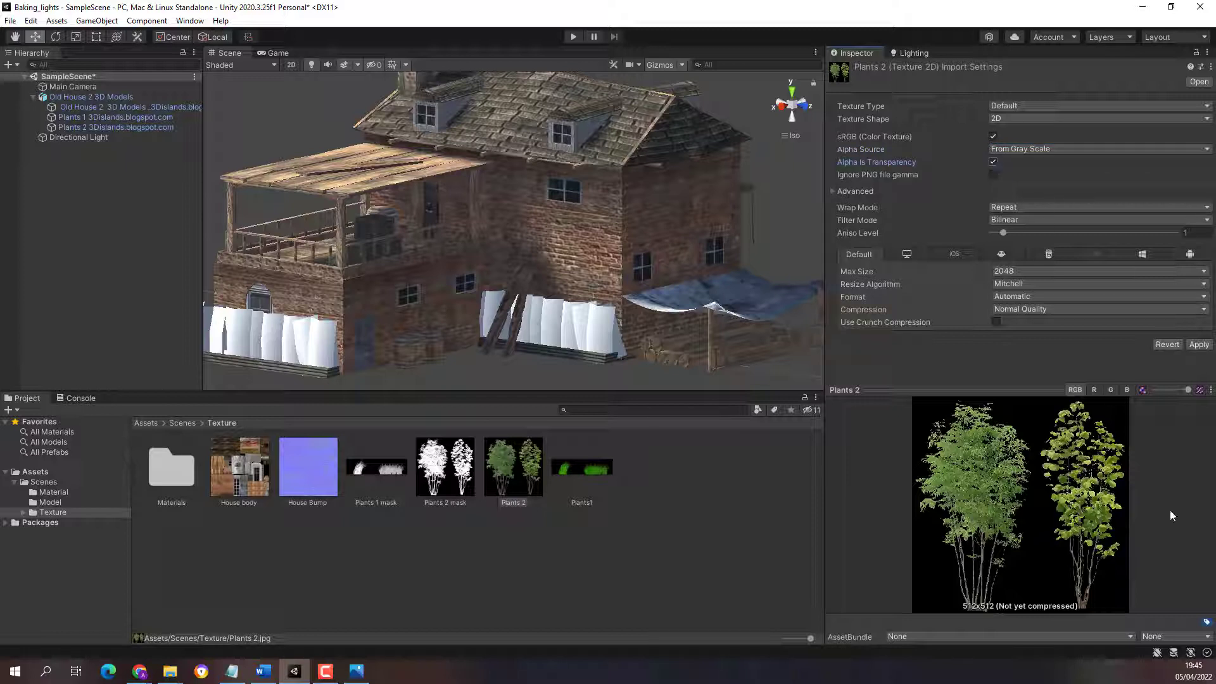
{"action": "left_click", "coordinate": [1199, 345]}
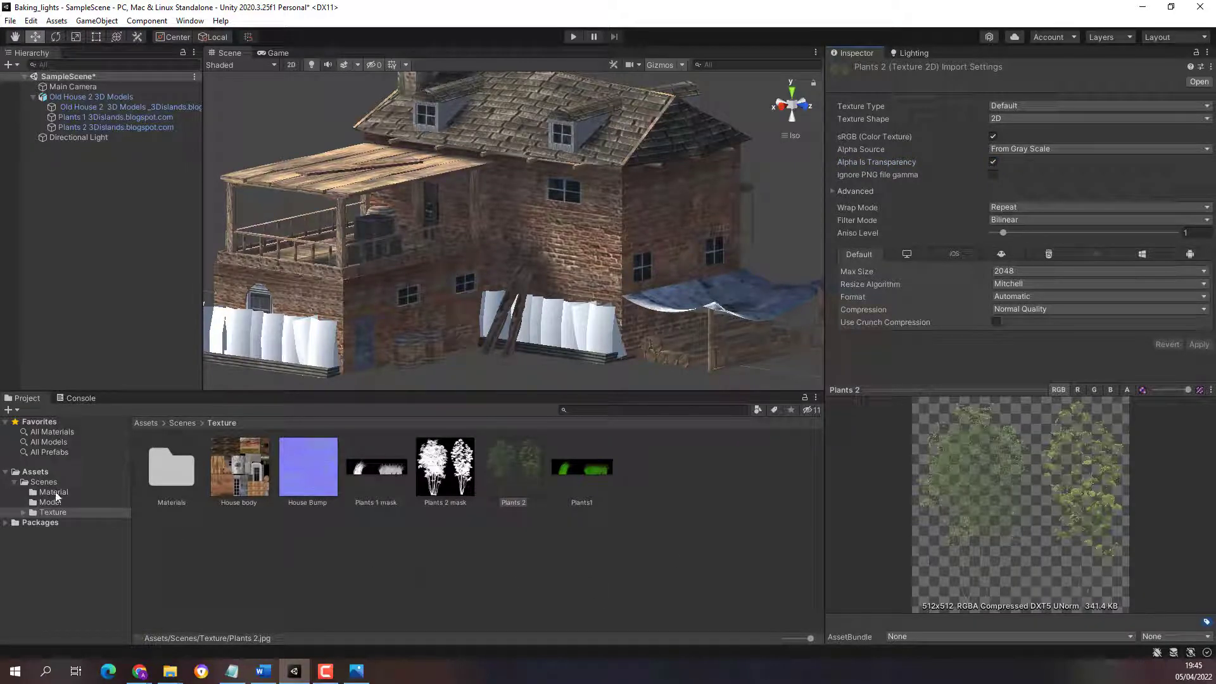
Reassign the Plants 2 texture to the Tree material's Albedo and change its Rendering Mode to Cutout
{"action": "left_click", "coordinate": [54, 493]}
{"action": "left_click", "coordinate": [251, 466]}
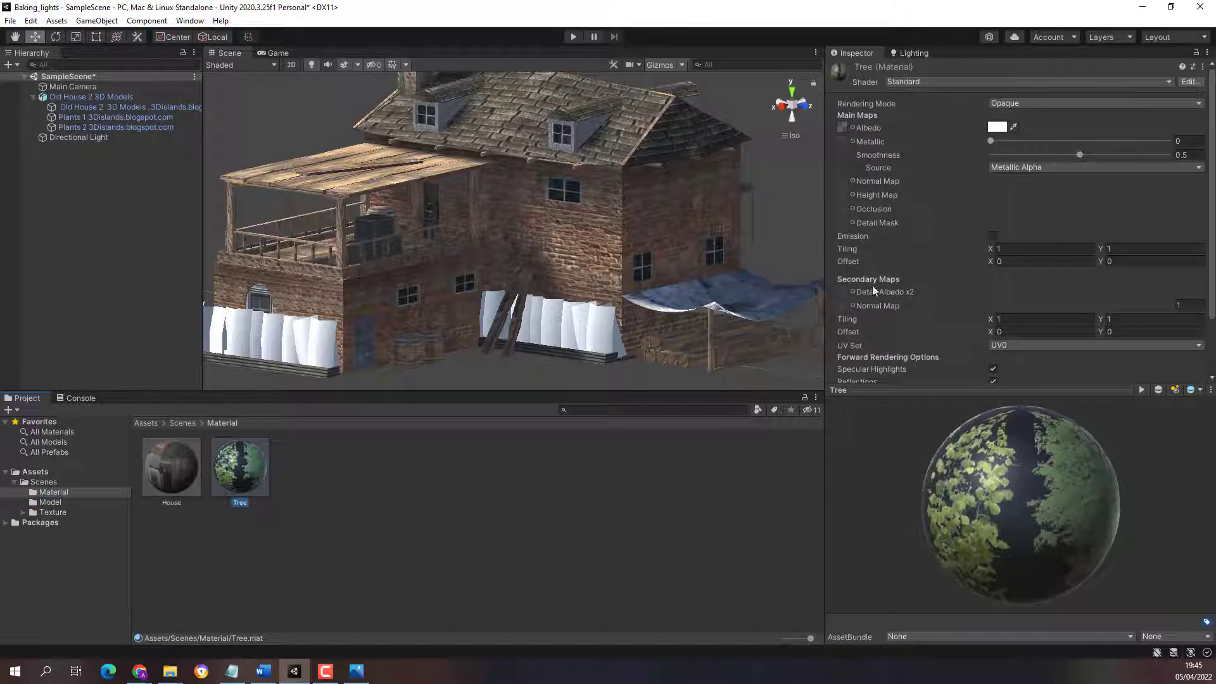
{"action": "left_click", "coordinate": [52, 512]}
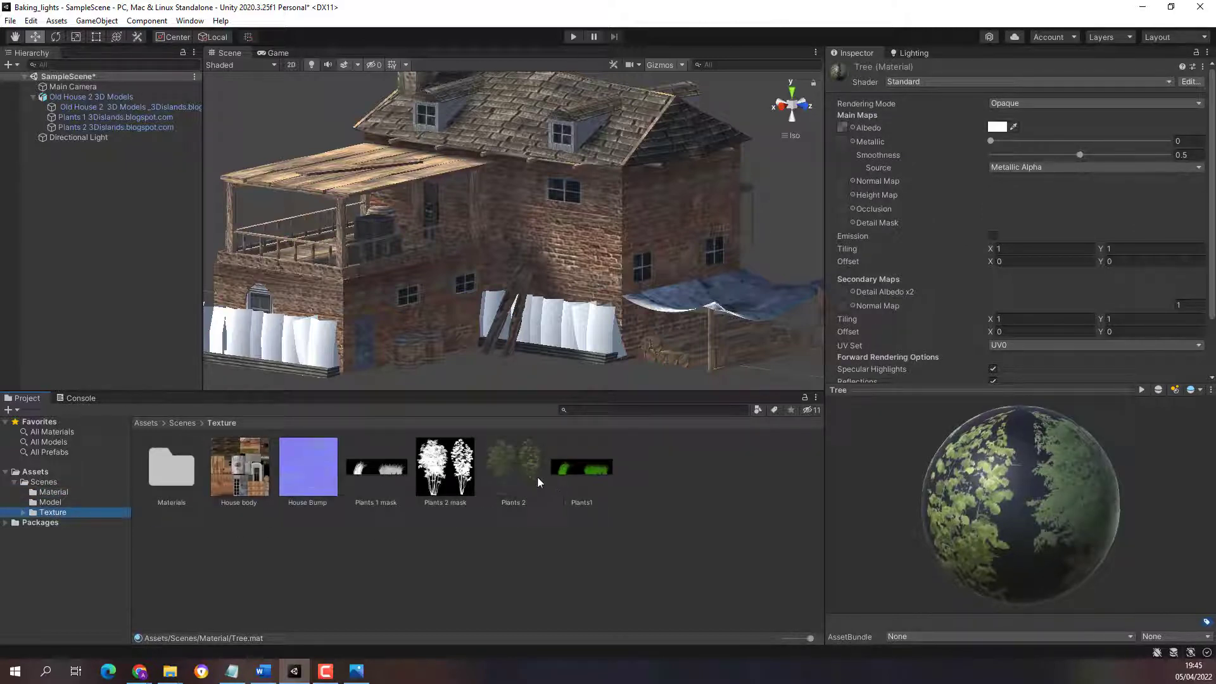
{"action": "left_click_drag", "start_coordinate": [515, 473], "coordinate": [850, 142]}
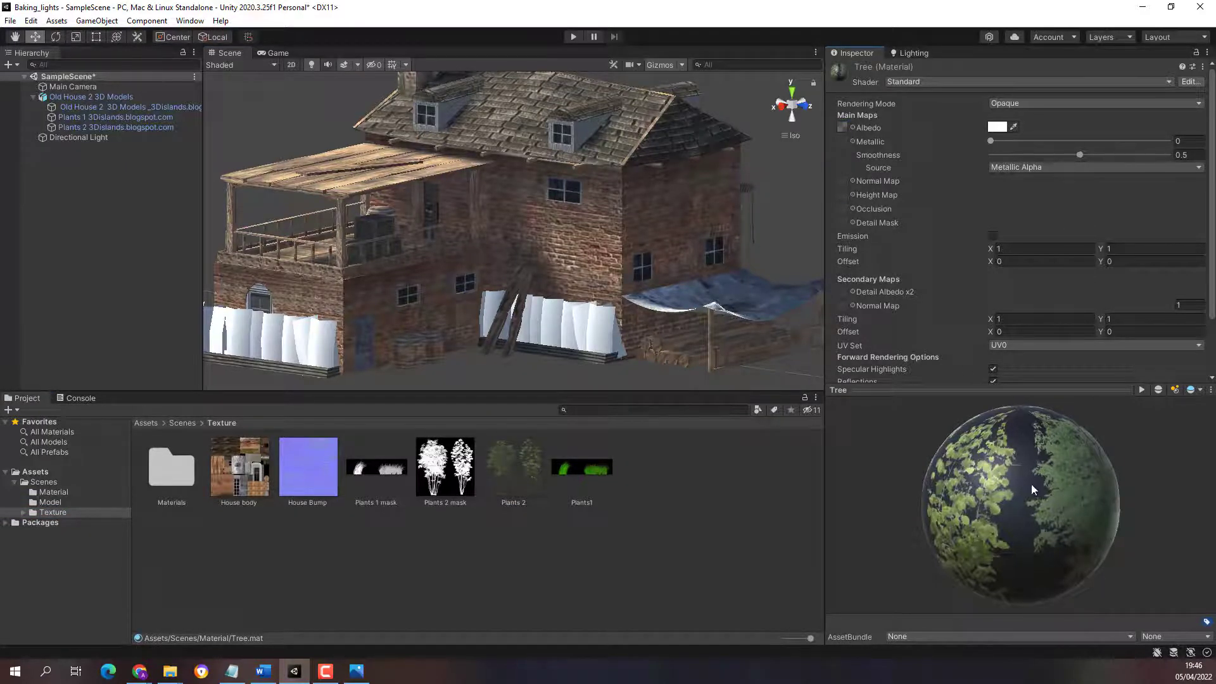
{"action": "left_click_drag", "start_coordinate": [1017, 458], "coordinate": [1054, 444]}
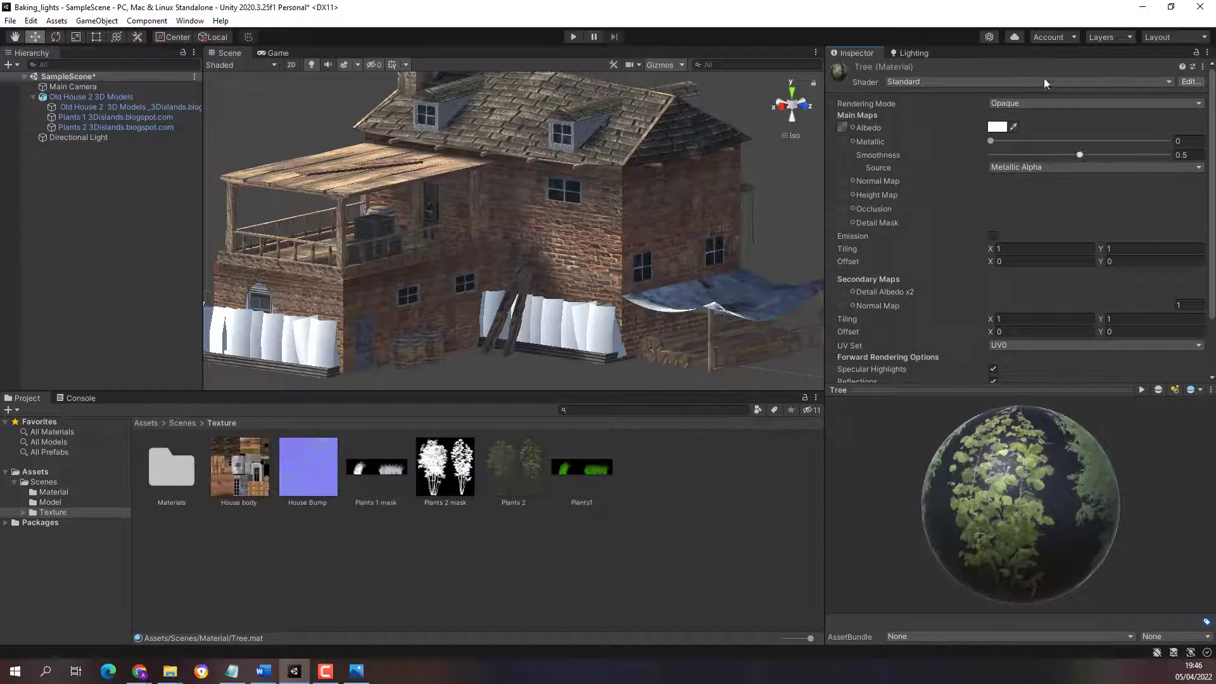
{"action": "left_click", "coordinate": [1014, 104]}
{"action": "left_click", "coordinate": [1026, 132]}
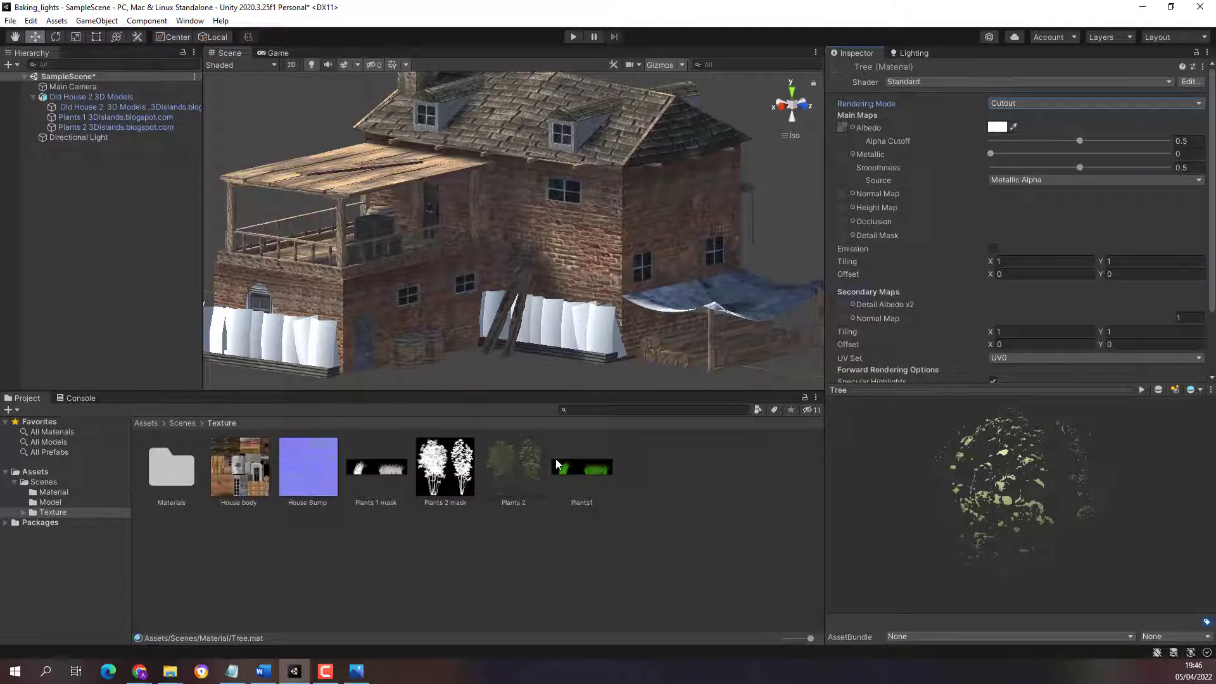
{"action": "mouse_move", "coordinate": [1011, 484]}
{"action": "left_mouse_down"}
{"action": "mouse_move", "coordinate": [1001, 507]}
{"action": "mouse_move", "coordinate": [1015, 527]}
{"action": "mouse_move", "coordinate": [1013, 495]}
{"action": "mouse_move", "coordinate": [1087, 491]}
{"action": "mouse_move", "coordinate": [992, 489]}
{"action": "mouse_move", "coordinate": [1004, 467]}
{"action": "left_mouse_up"}
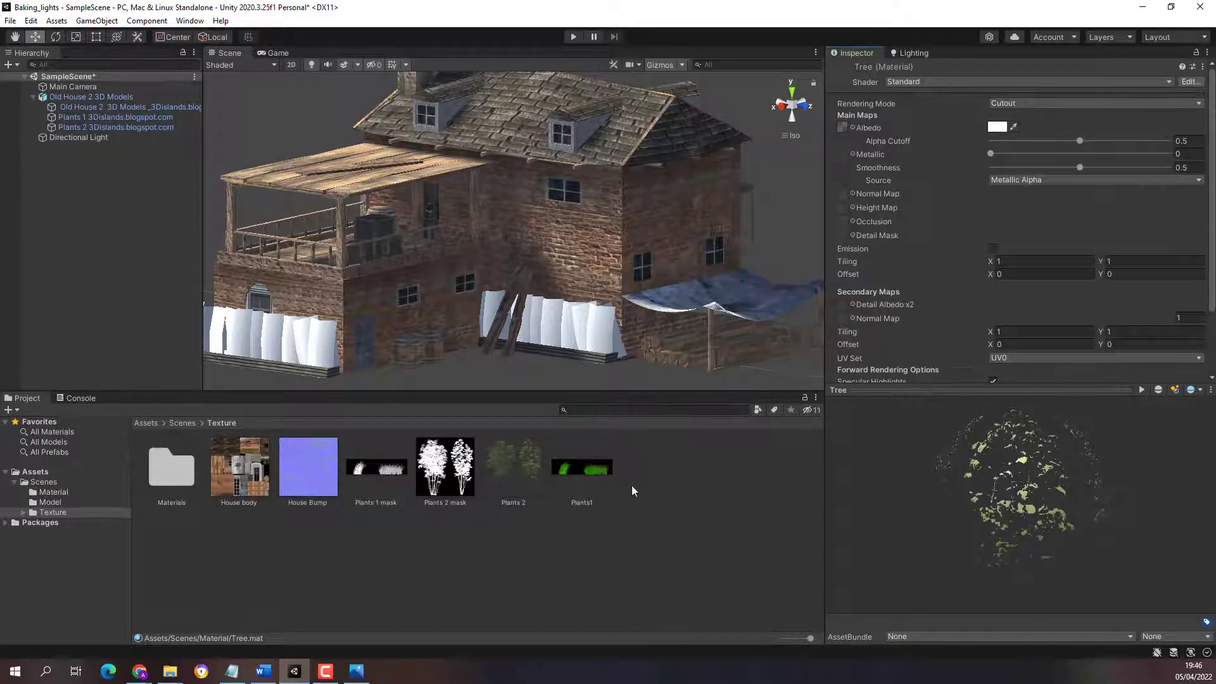
Apply the Tree material to the Plants 1 mesh and lower the material's Alpha Cutoff to 0.016
{"action": "left_click", "coordinate": [54, 493]}
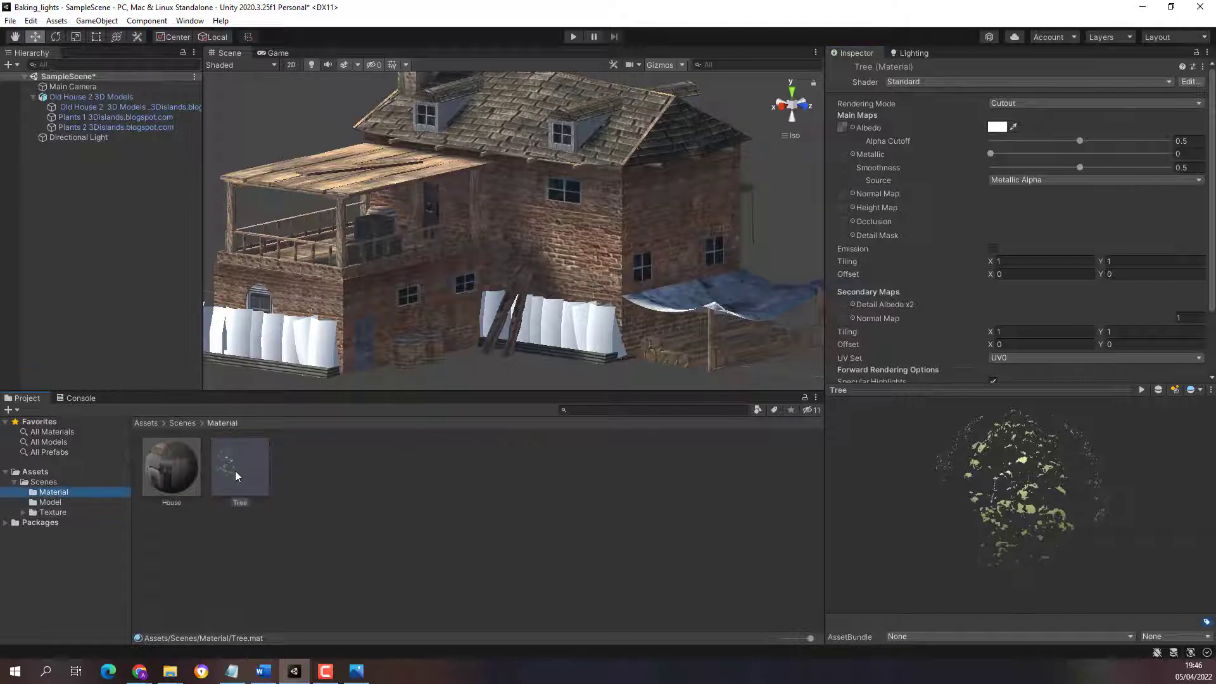
{"action": "left_click_drag", "start_coordinate": [236, 476], "coordinate": [152, 119]}
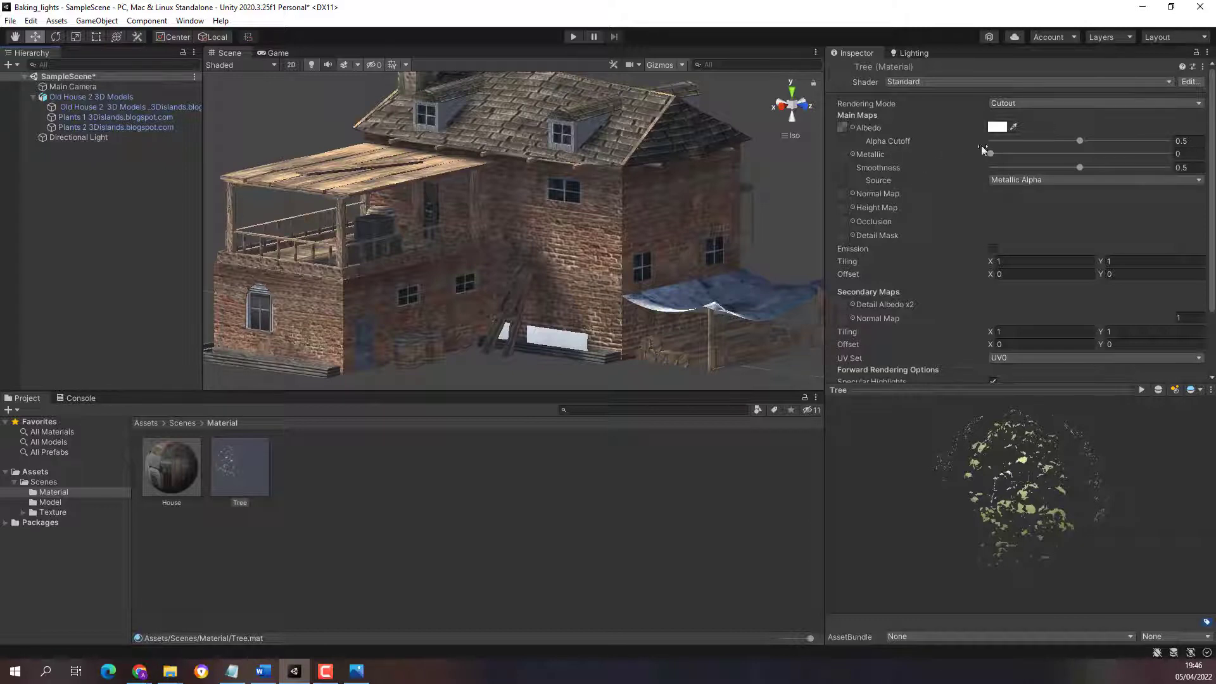
{"action": "left_click_drag", "start_coordinate": [1081, 141], "coordinate": [982, 148]}
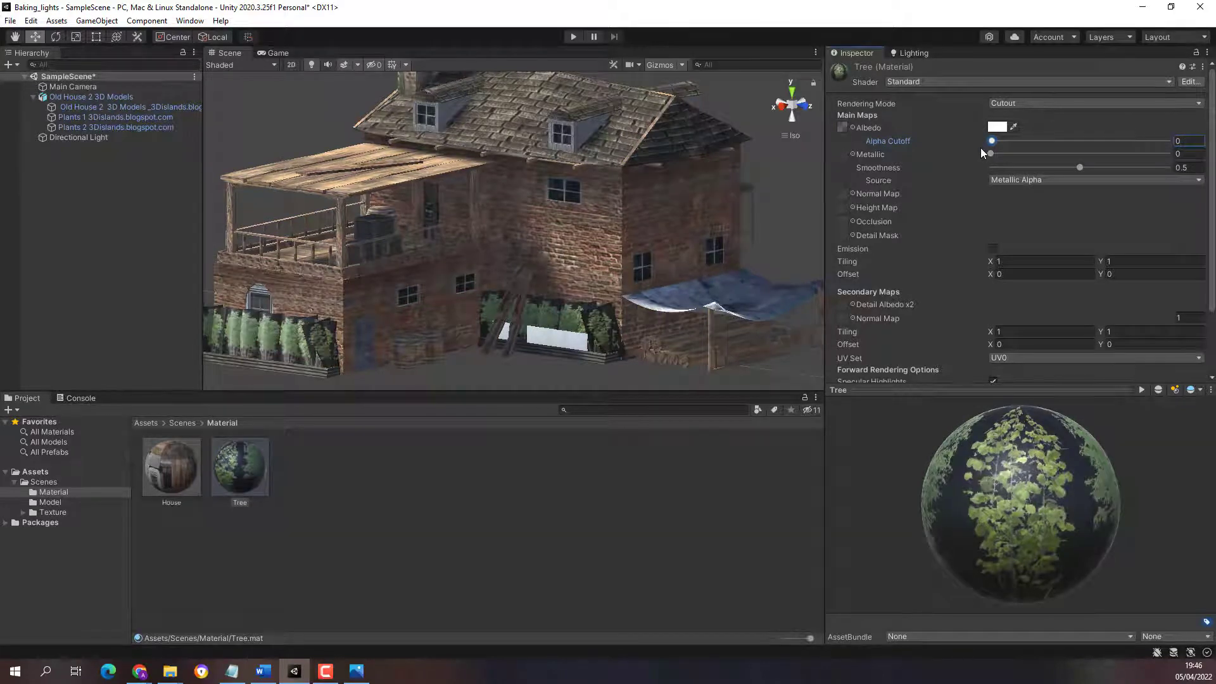
{"action": "left_click_drag", "start_coordinate": [983, 152], "coordinate": [996, 148]}
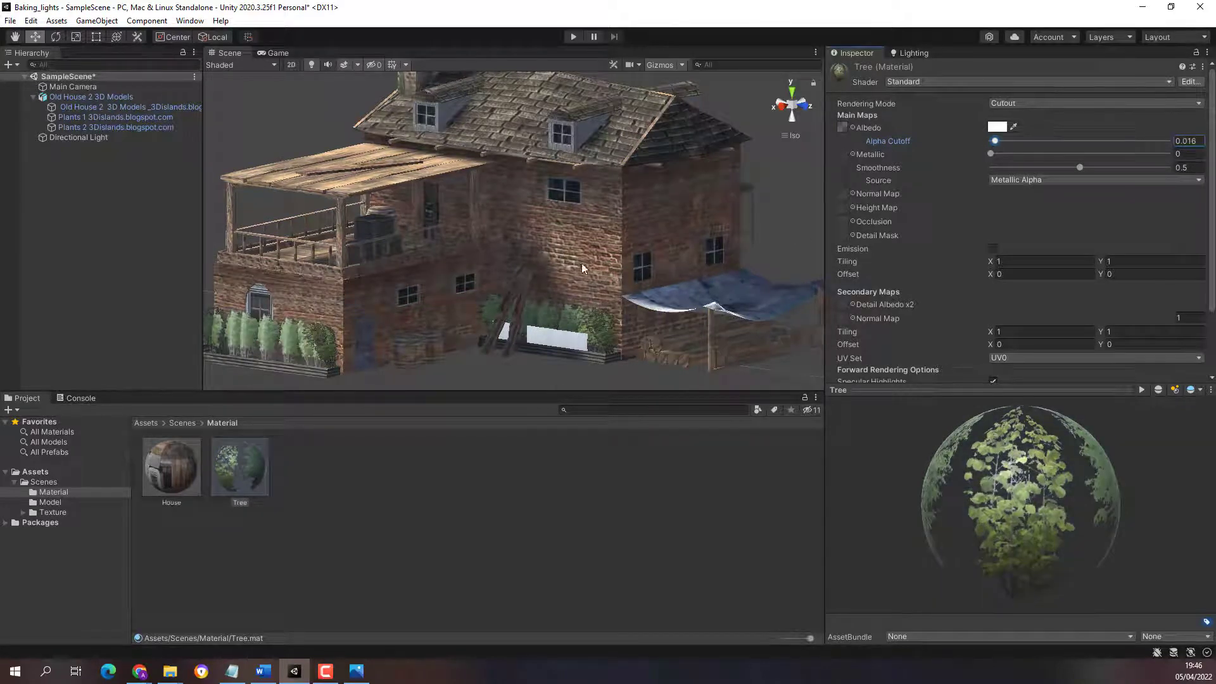
Examine the leaf edges in the planter up close and raise the Tree material's Alpha Cutoff to 0.146
{"action": "scroll", "coordinate": [575, 345], "scroll_direction": "up", "scroll_amount": 2}
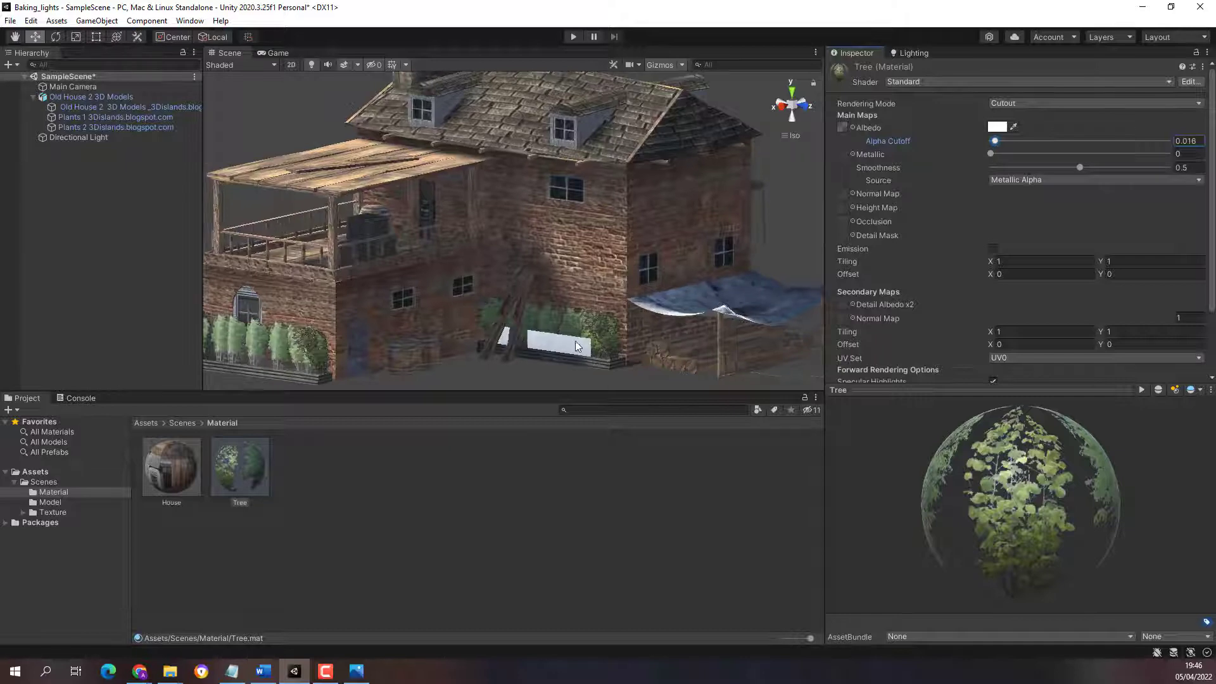
{"action": "scroll", "coordinate": [577, 346], "scroll_direction": "up", "scroll_amount": 3}
{"action": "middle_click_drag", "start_coordinate": [575, 339], "coordinate": [550, 199]}
{"action": "scroll", "coordinate": [608, 219], "scroll_direction": "up", "scroll_amount": 6}
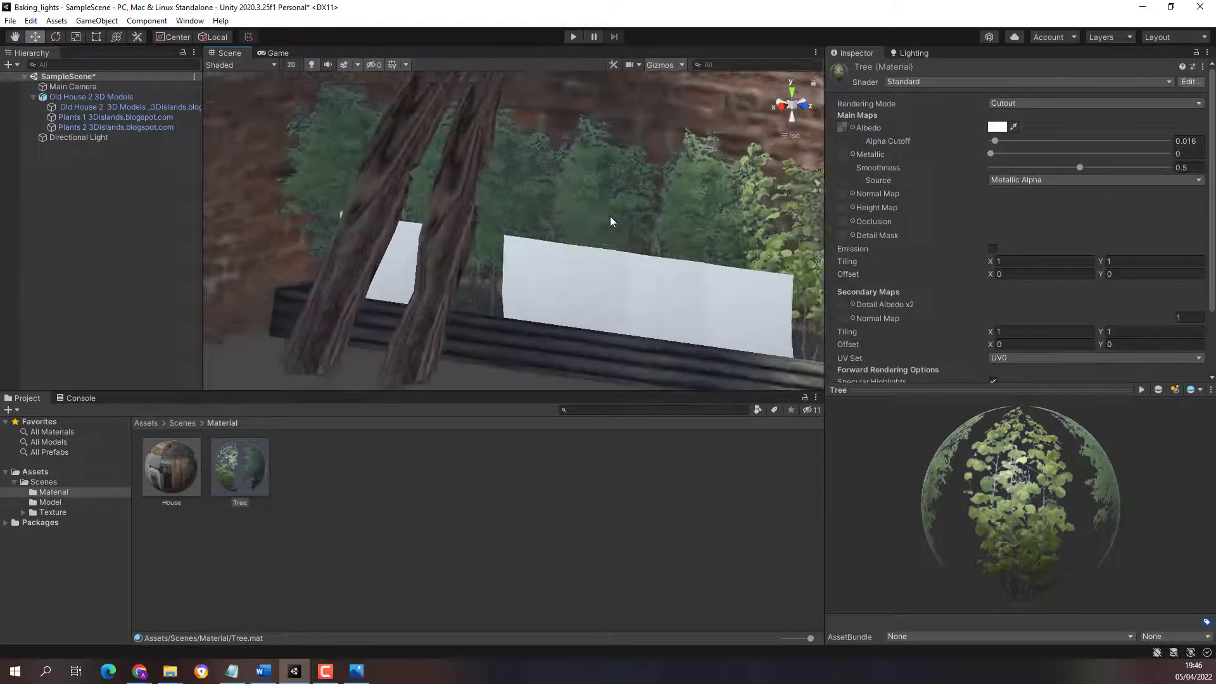
{"action": "scroll", "coordinate": [625, 179], "scroll_direction": "up", "scroll_amount": 5}
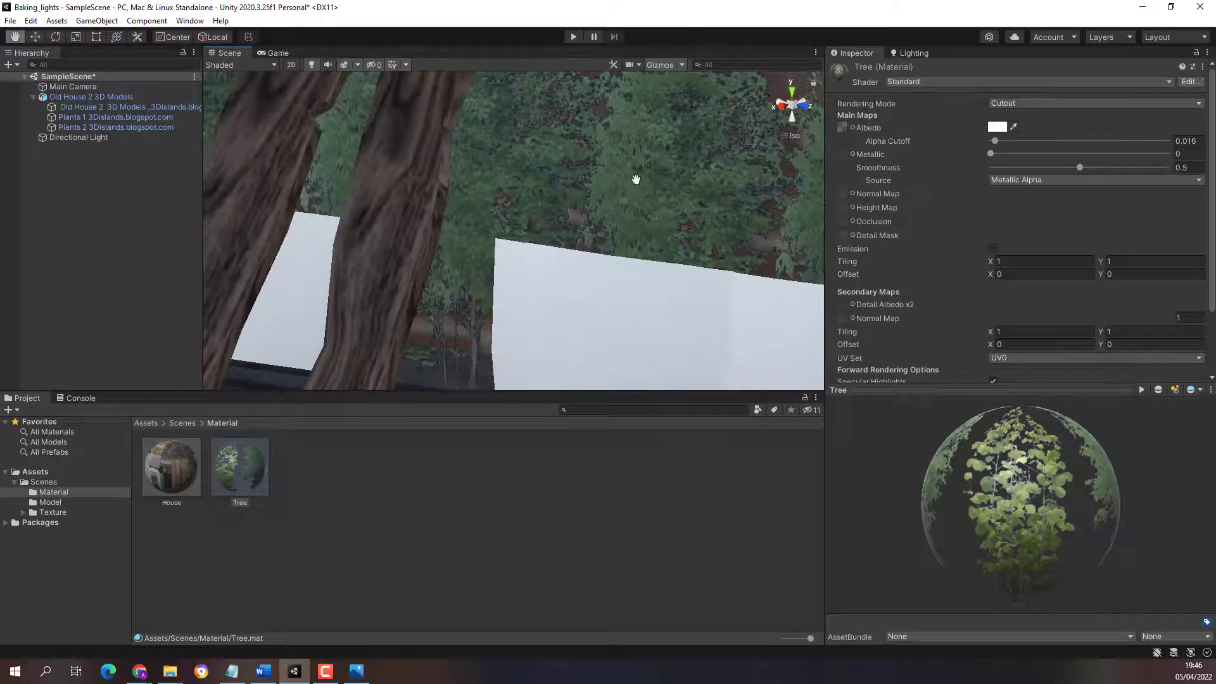
{"action": "middle_click_drag", "start_coordinate": [635, 179], "coordinate": [391, 235]}
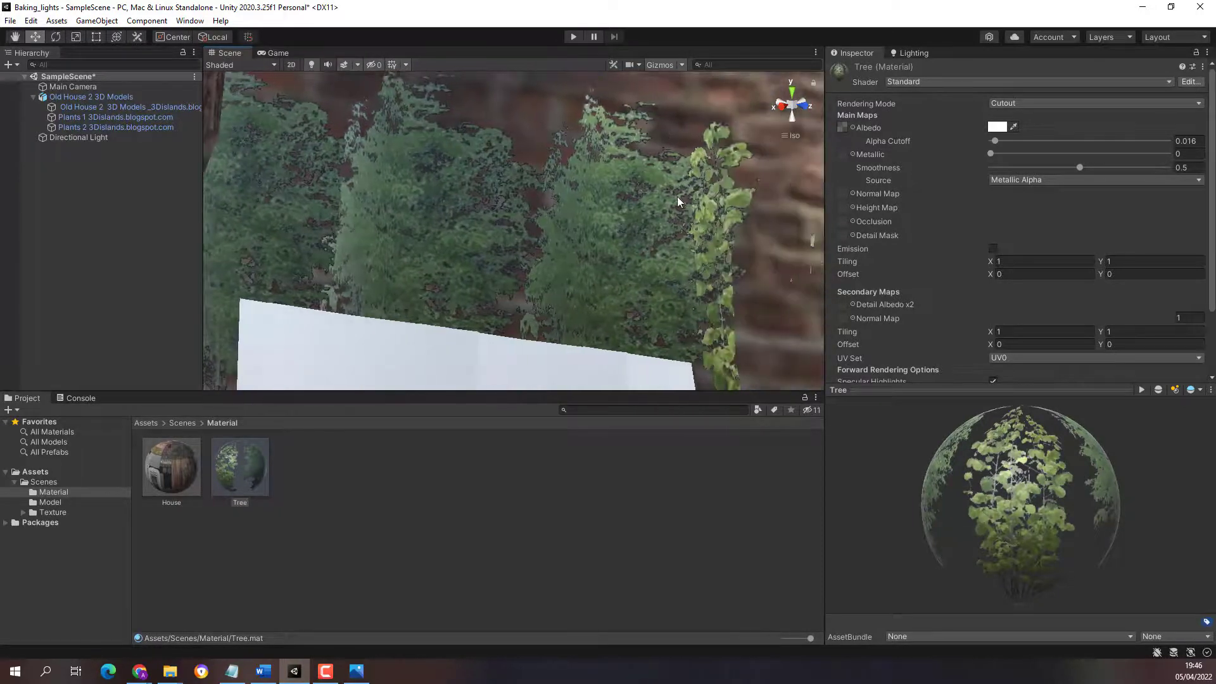
{"action": "scroll", "coordinate": [678, 202], "scroll_direction": "up", "scroll_amount": 4}
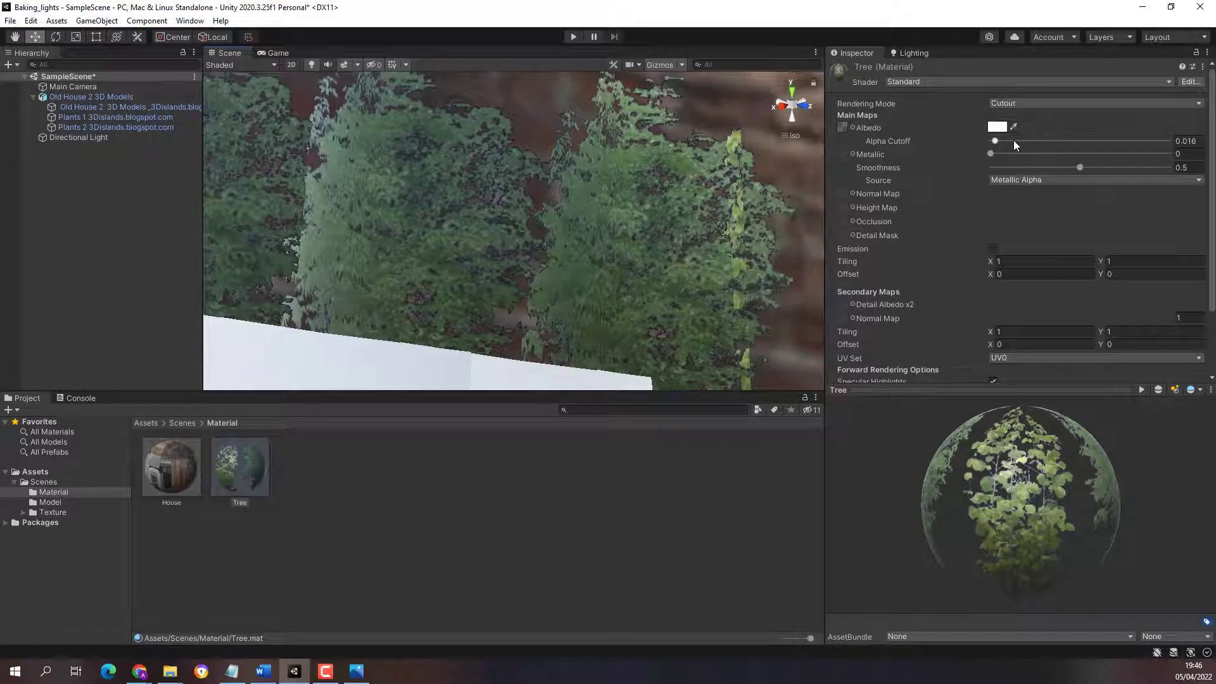
{"action": "left_click", "coordinate": [995, 142]}
{"action": "left_click_drag", "start_coordinate": [995, 143], "coordinate": [1018, 143]}
Inspect the plants in the planters around the house from several sides and distances
{"action": "scroll", "coordinate": [562, 244], "scroll_direction": "down", "scroll_amount": 10}
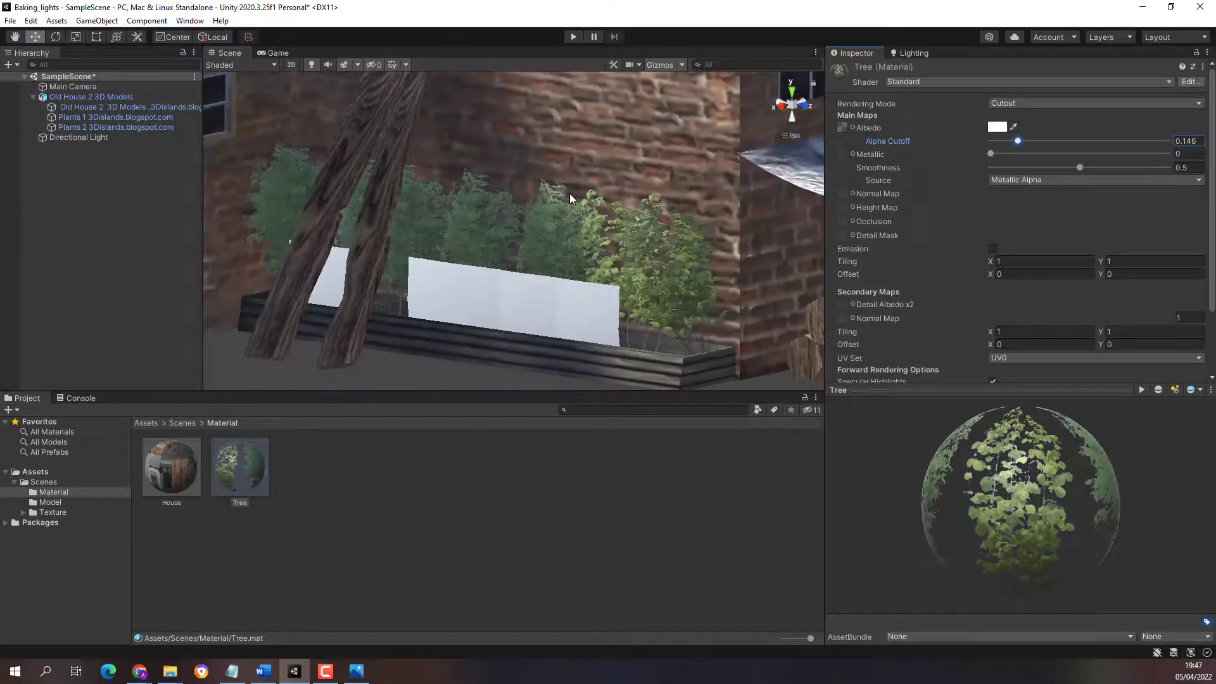
{"action": "scroll", "coordinate": [568, 191], "scroll_direction": "down", "scroll_amount": 5}
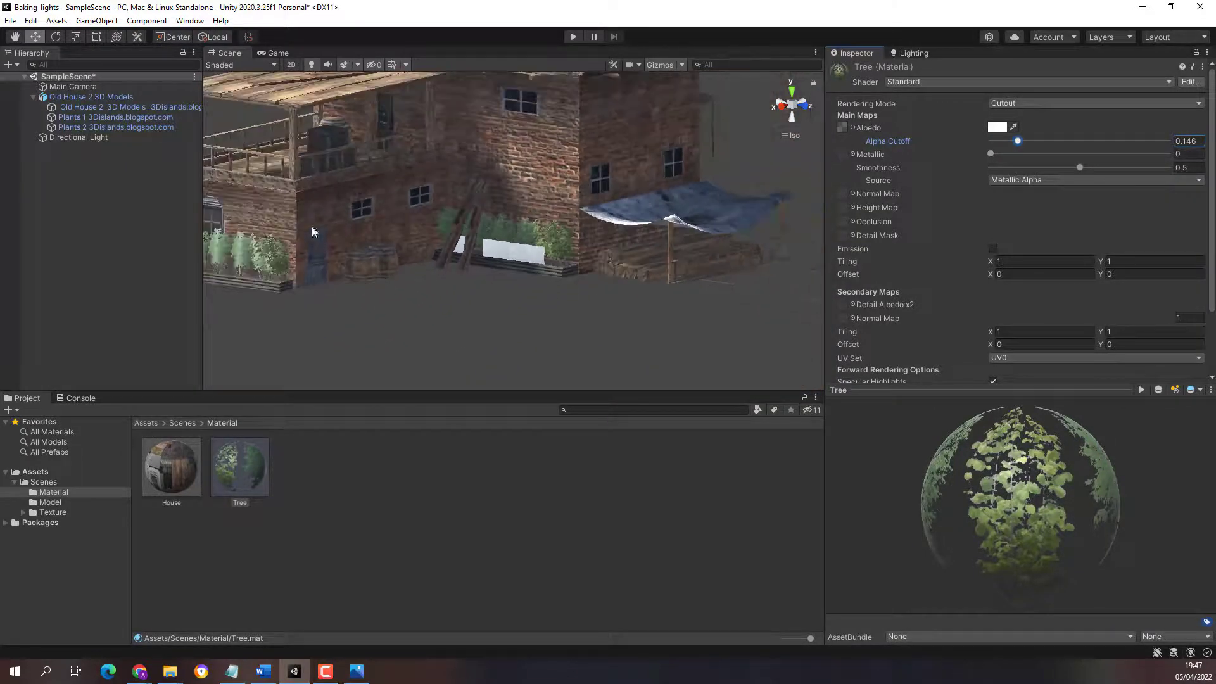
{"action": "scroll", "coordinate": [424, 232], "scroll_direction": "down", "scroll_amount": 3}
{"action": "left_click_drag", "start_coordinate": [302, 253], "coordinate": [477, 260], "text": "alt"}
{"action": "scroll", "coordinate": [433, 306], "scroll_direction": "up", "scroll_amount": 15}
{"action": "scroll", "coordinate": [413, 262], "scroll_direction": "down", "scroll_amount": 15}
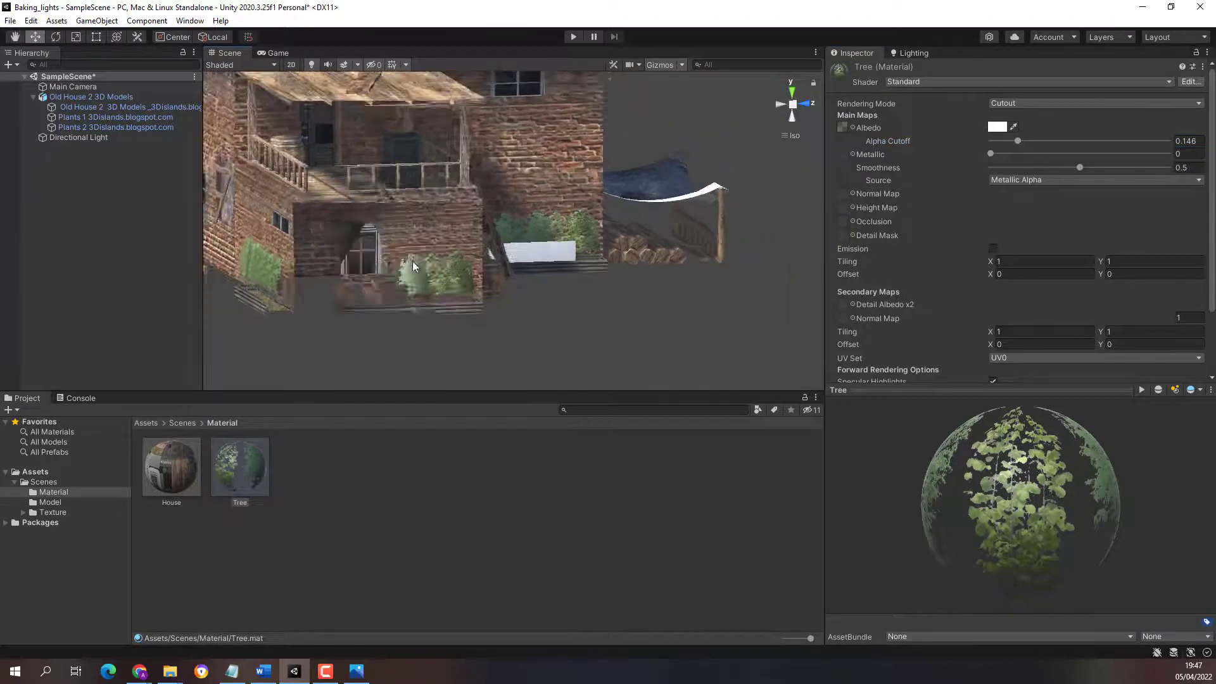
{"action": "left_click_drag", "start_coordinate": [341, 276], "coordinate": [504, 237], "text": "alt"}
Set the Plants1 grass texture's Alpha Source to From Gray Scale, enable Alpha Is Transparency, and apply the import settings
{"action": "left_click", "coordinate": [120, 124]}
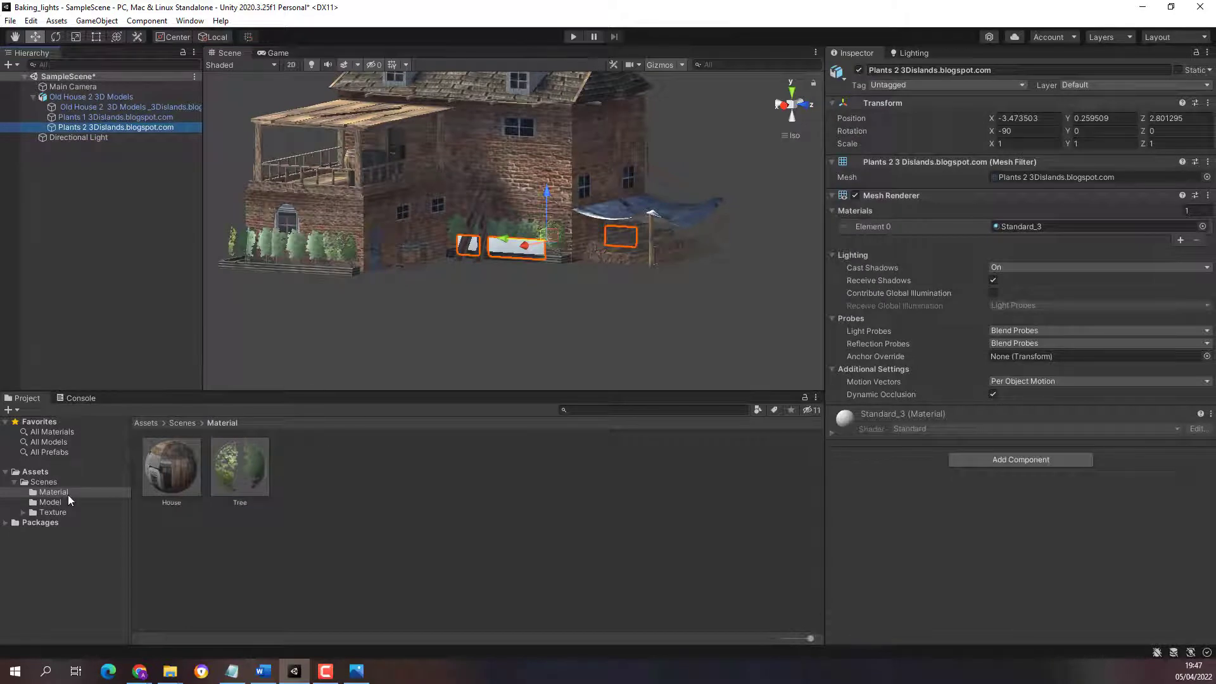
{"action": "left_click", "coordinate": [53, 512]}
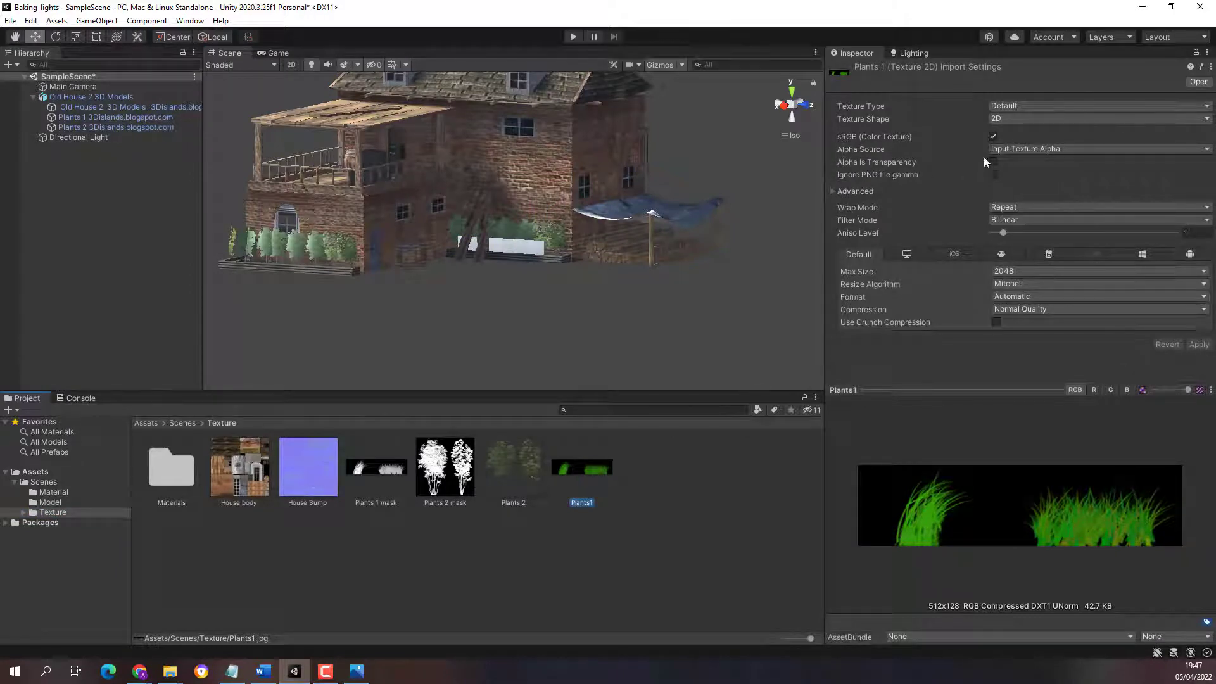
{"action": "left_click", "coordinate": [1011, 148]}
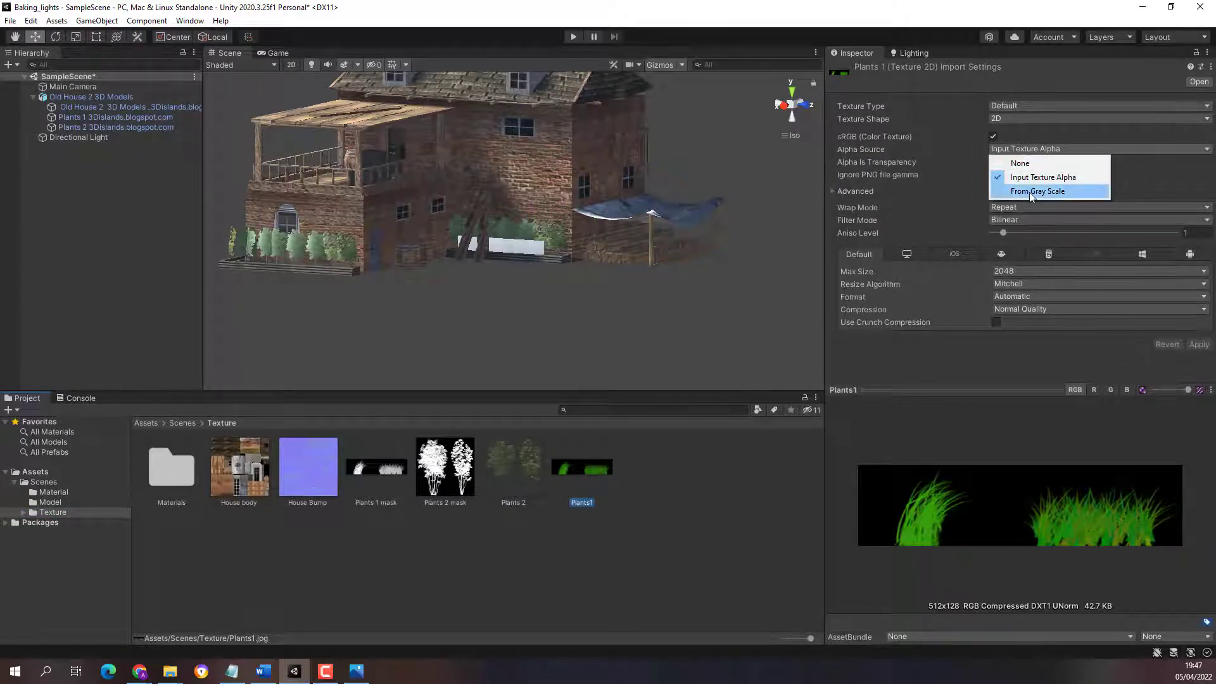
{"action": "left_click", "coordinate": [1029, 192]}
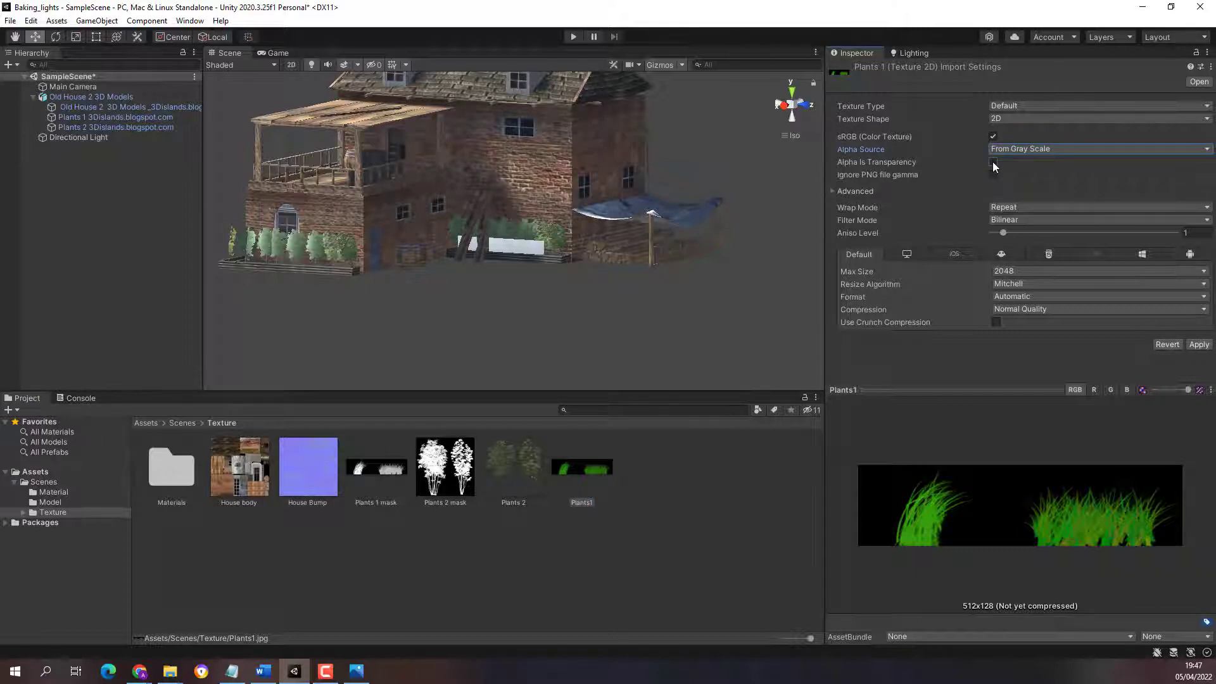
{"action": "left_click", "coordinate": [993, 162]}
{"action": "left_click", "coordinate": [1201, 345]}
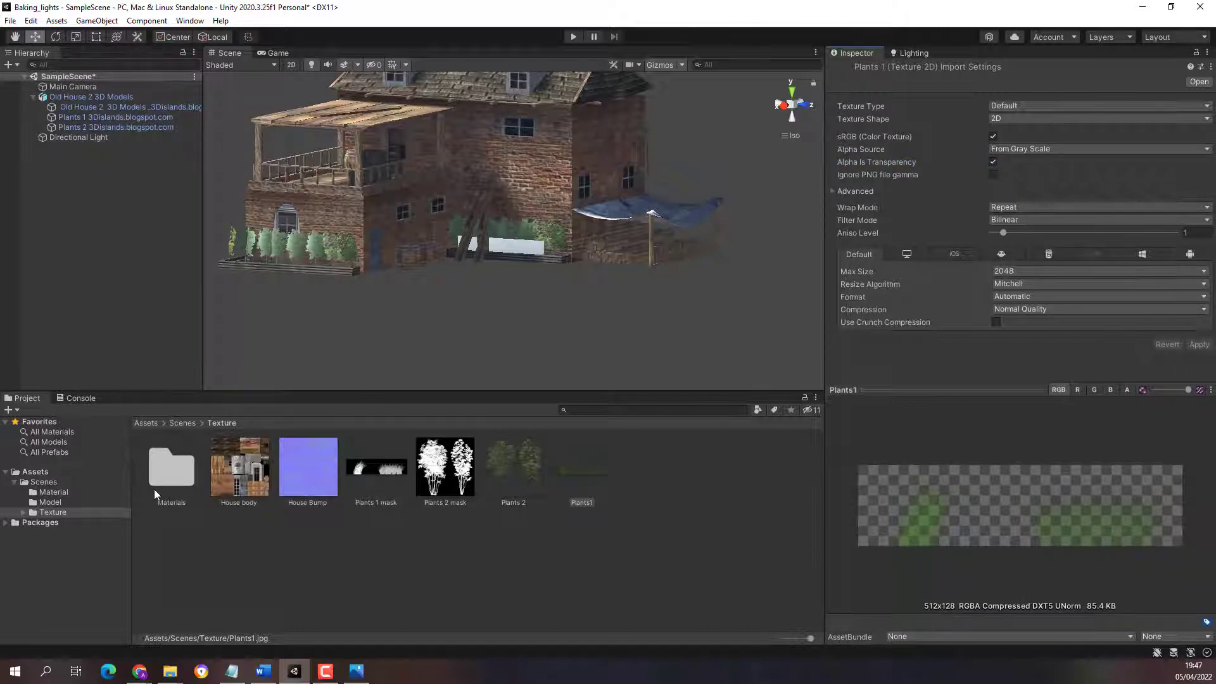
Create a new material named Tree2 in the Material folder
{"action": "left_click", "coordinate": [60, 493]}
{"action": "left_click", "coordinate": [257, 488]}
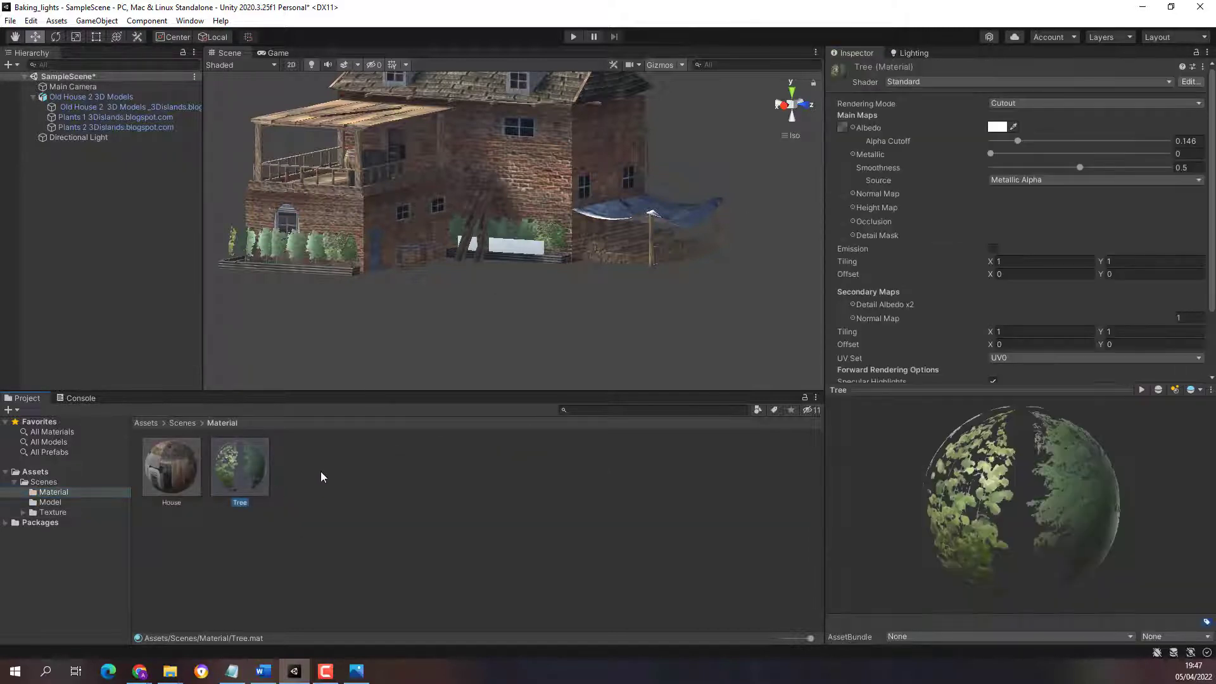
{"action": "right_click", "coordinate": [320, 471]}
{"action": "mouse_move", "coordinate": [377, 145]}
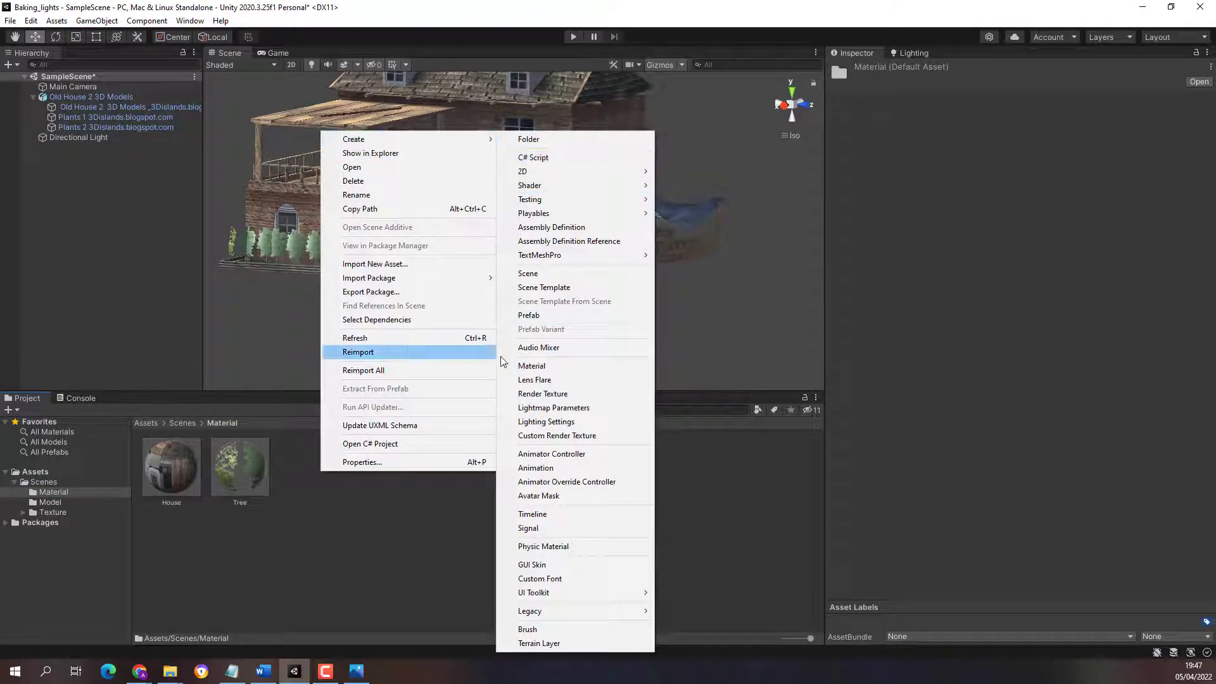
{"action": "left_click", "coordinate": [532, 366]}
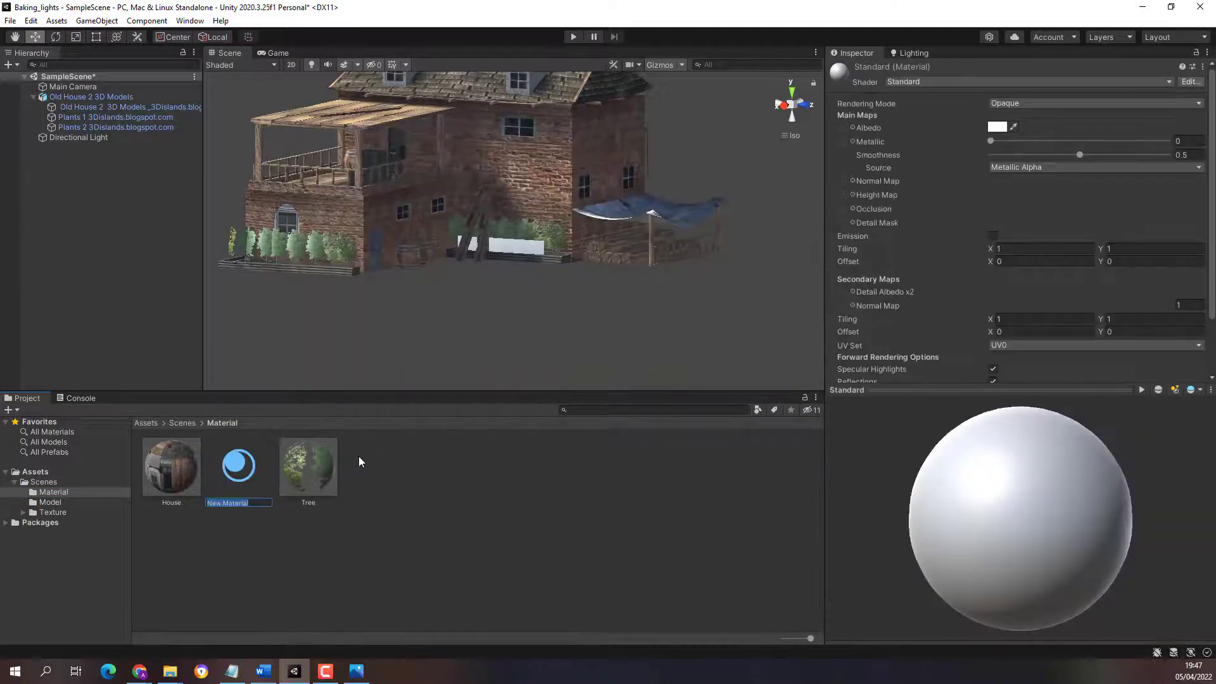
{"action": "type", "text": "Tree2"}
{"action": "key", "text": "Return"}
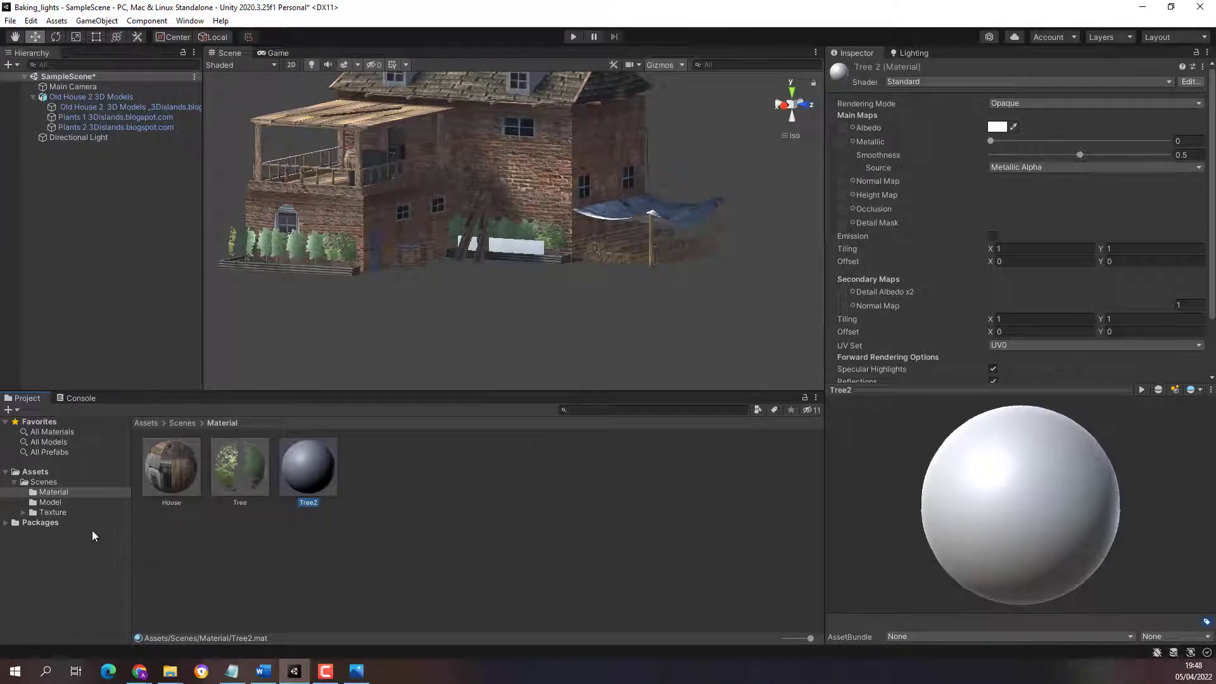
Assign the Plants1 texture as Tree2's albedo map, set its rendering mode to Cutout, and lower the Alpha Cutoff to 0.034
{"action": "left_click", "coordinate": [53, 512]}
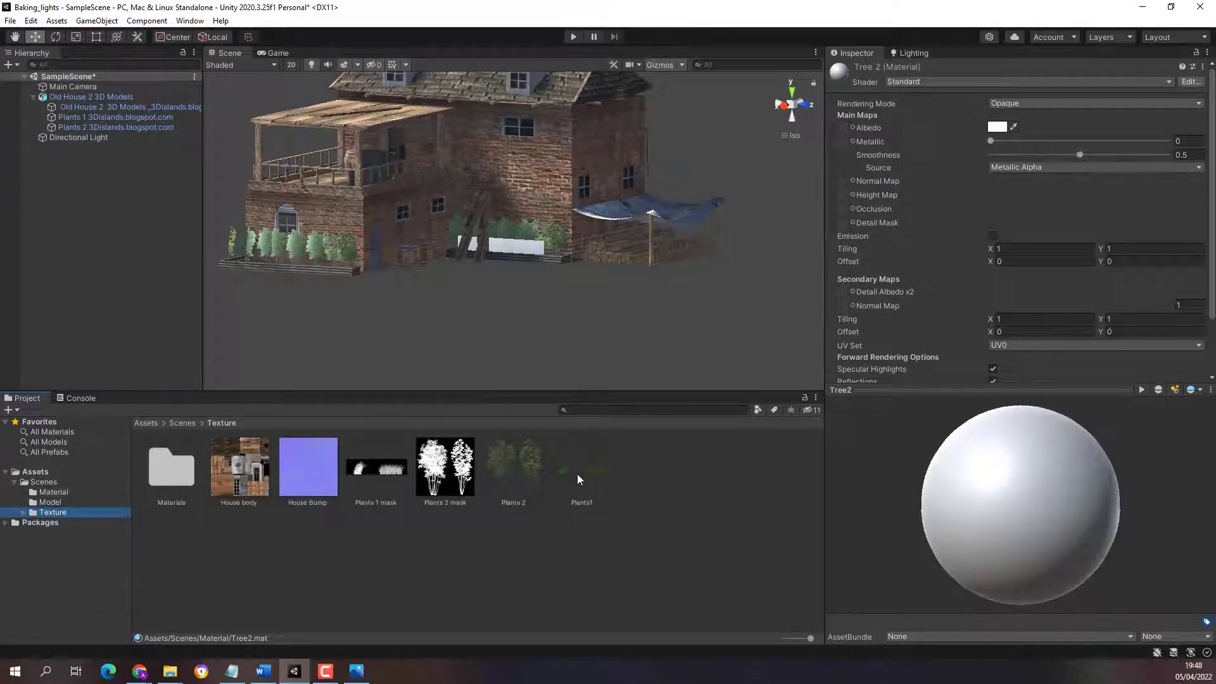
{"action": "left_click_drag", "start_coordinate": [578, 480], "coordinate": [842, 125]}
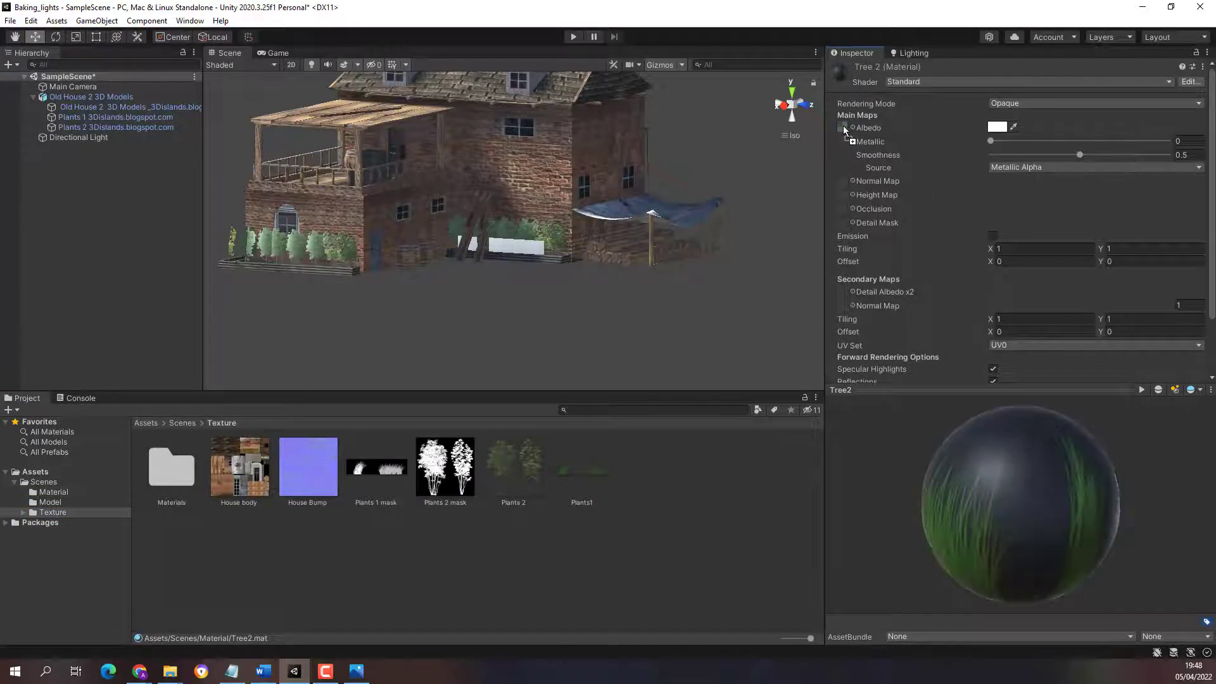
{"action": "left_click", "coordinate": [1006, 103]}
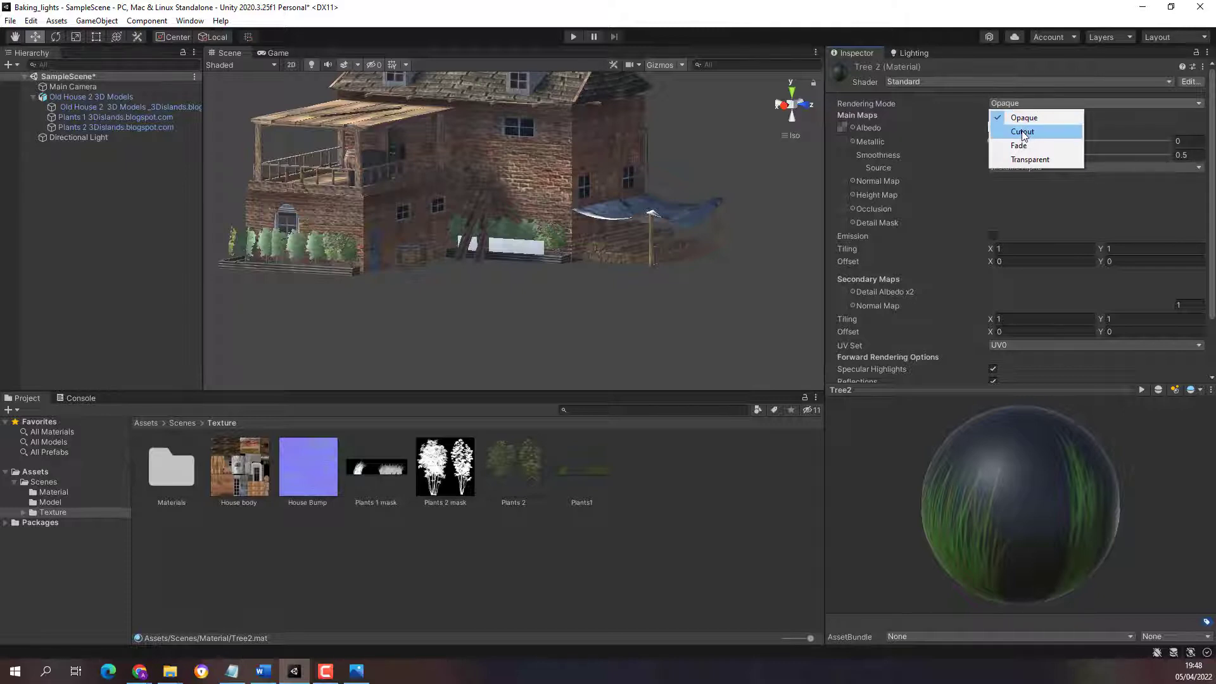
{"action": "left_click", "coordinate": [1022, 132]}
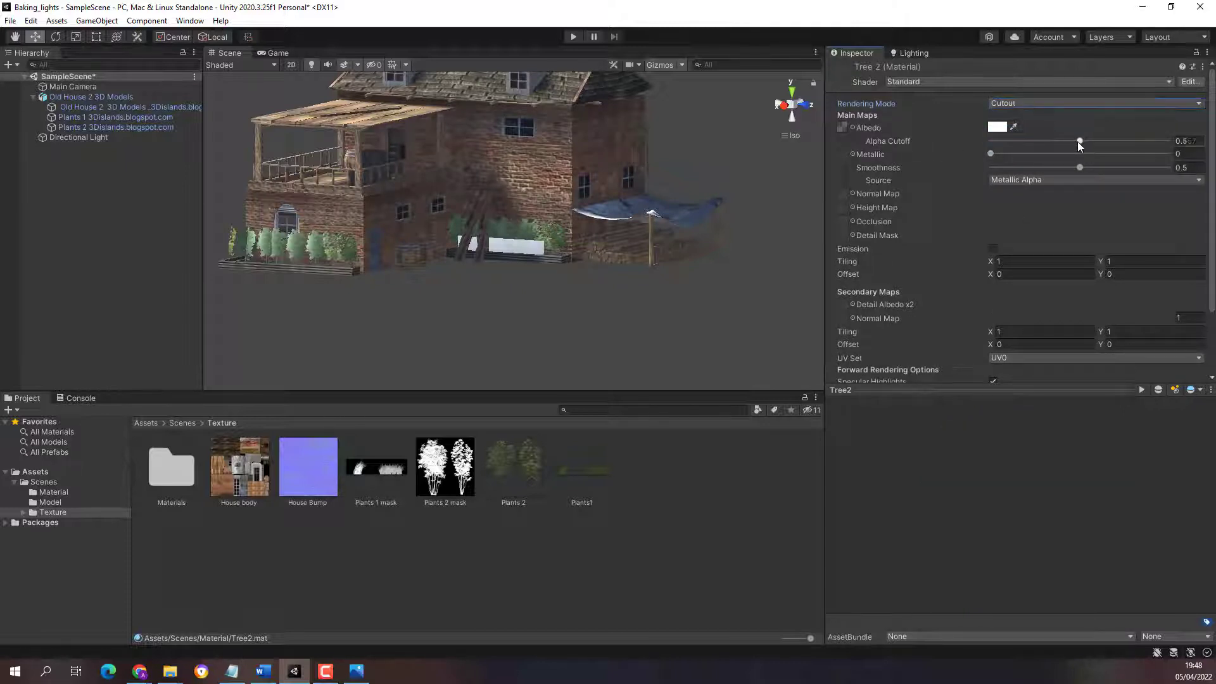
{"action": "left_click_drag", "start_coordinate": [1078, 141], "coordinate": [998, 142]}
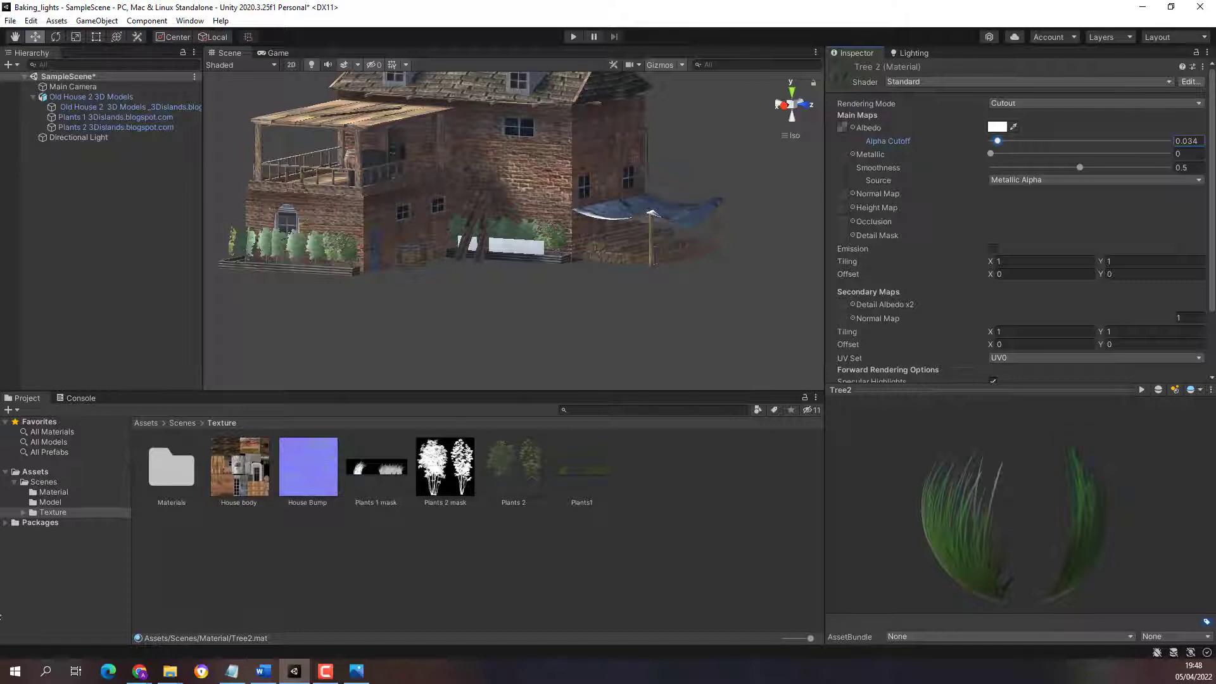
Apply the Tree2 material to the untextured white grass mesh in the planter and raise its Alpha Cutoff to 0.106
{"action": "left_click", "coordinate": [62, 495]}
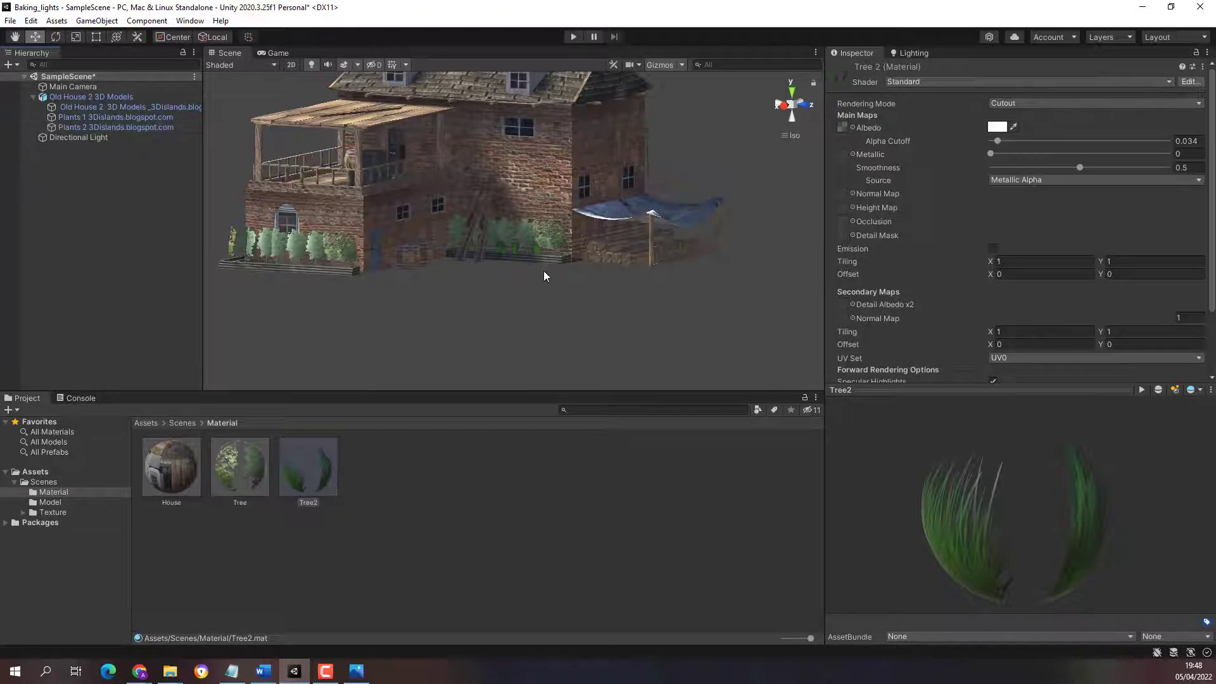
{"action": "scroll", "coordinate": [539, 266], "scroll_direction": "up", "scroll_amount": 5}
{"action": "scroll", "coordinate": [461, 336], "scroll_direction": "up", "scroll_amount": 15}
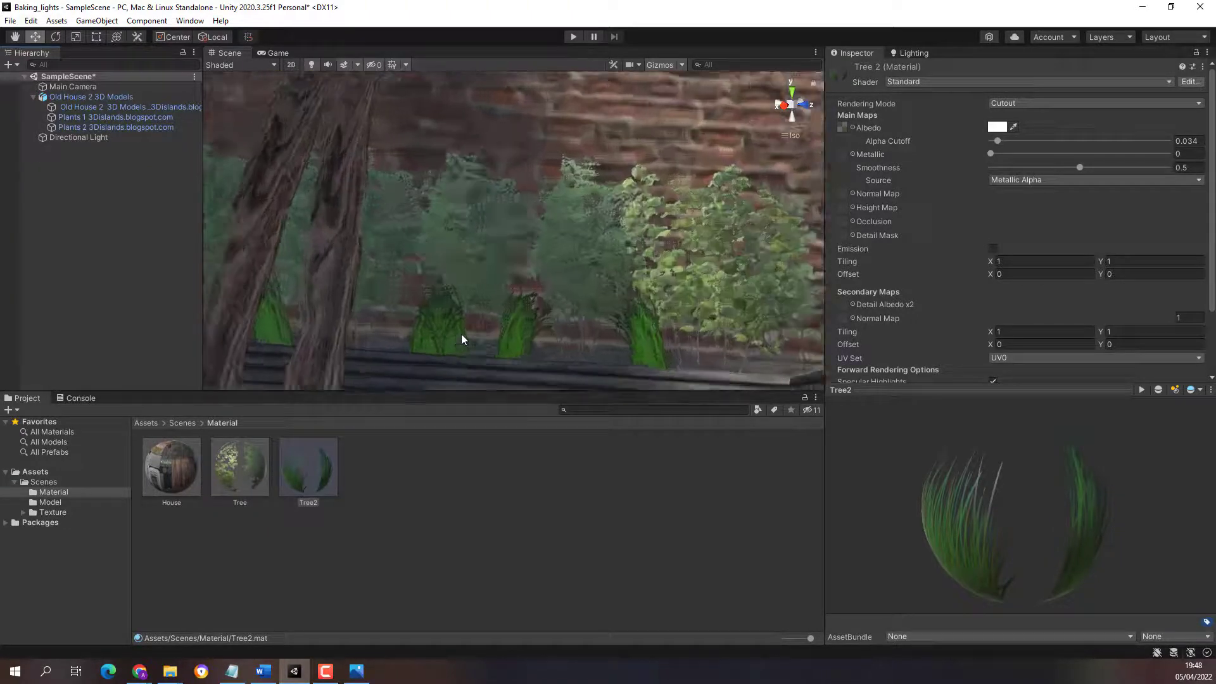
{"action": "middle_click_drag", "start_coordinate": [461, 336], "coordinate": [473, 212]}
{"action": "scroll", "coordinate": [431, 298], "scroll_direction": "up", "scroll_amount": 5}
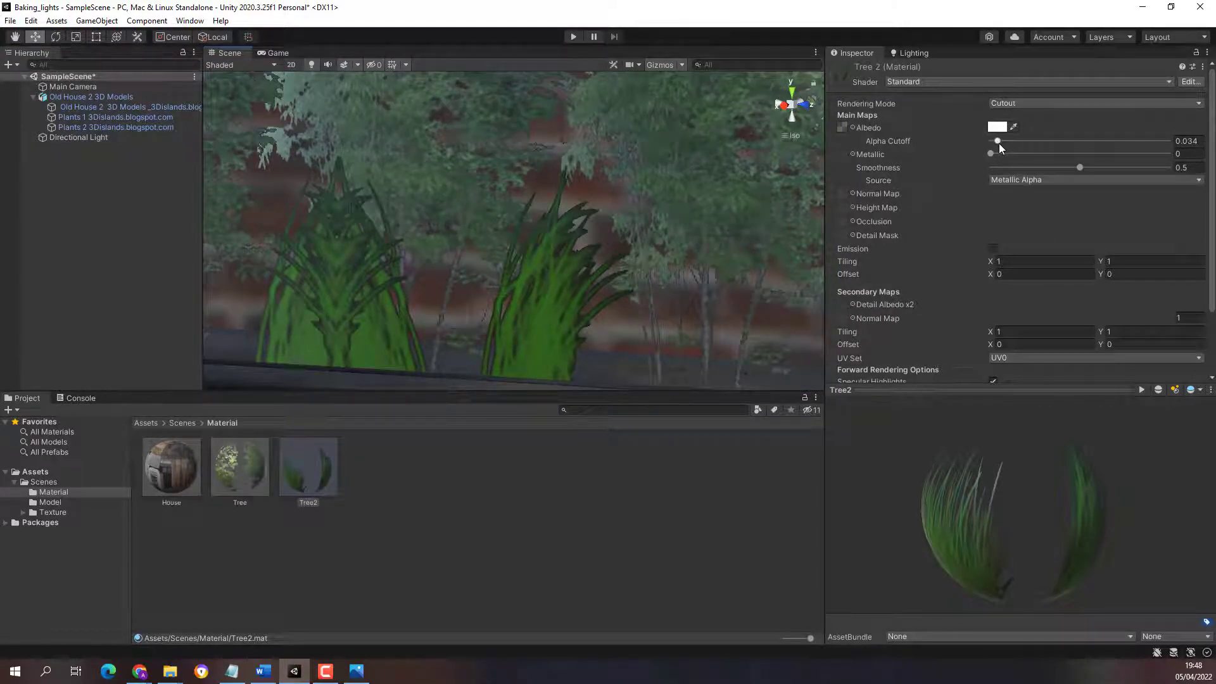
{"action": "left_click_drag", "start_coordinate": [999, 142], "coordinate": [1011, 140]}
{"action": "scroll", "coordinate": [570, 219], "scroll_direction": "down", "scroll_amount": 10}
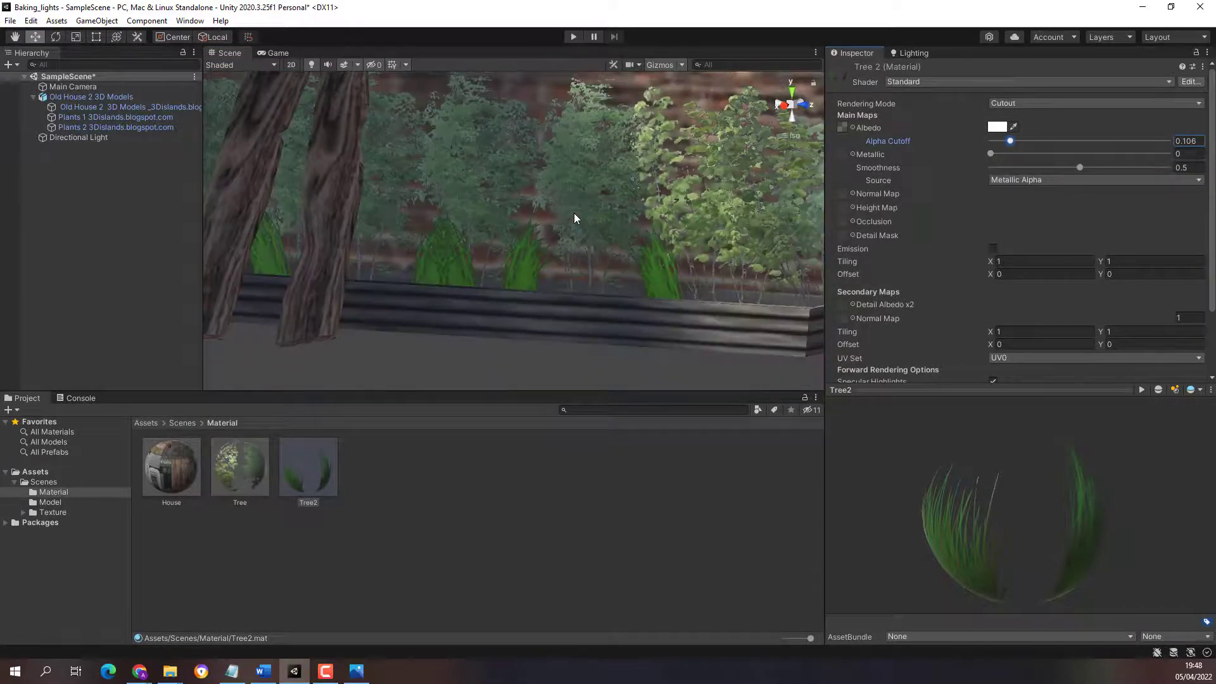
{"action": "scroll", "coordinate": [577, 209], "scroll_direction": "down", "scroll_amount": 8}
{"action": "left_click_drag", "start_coordinate": [580, 205], "coordinate": [421, 222], "text": "alt"}
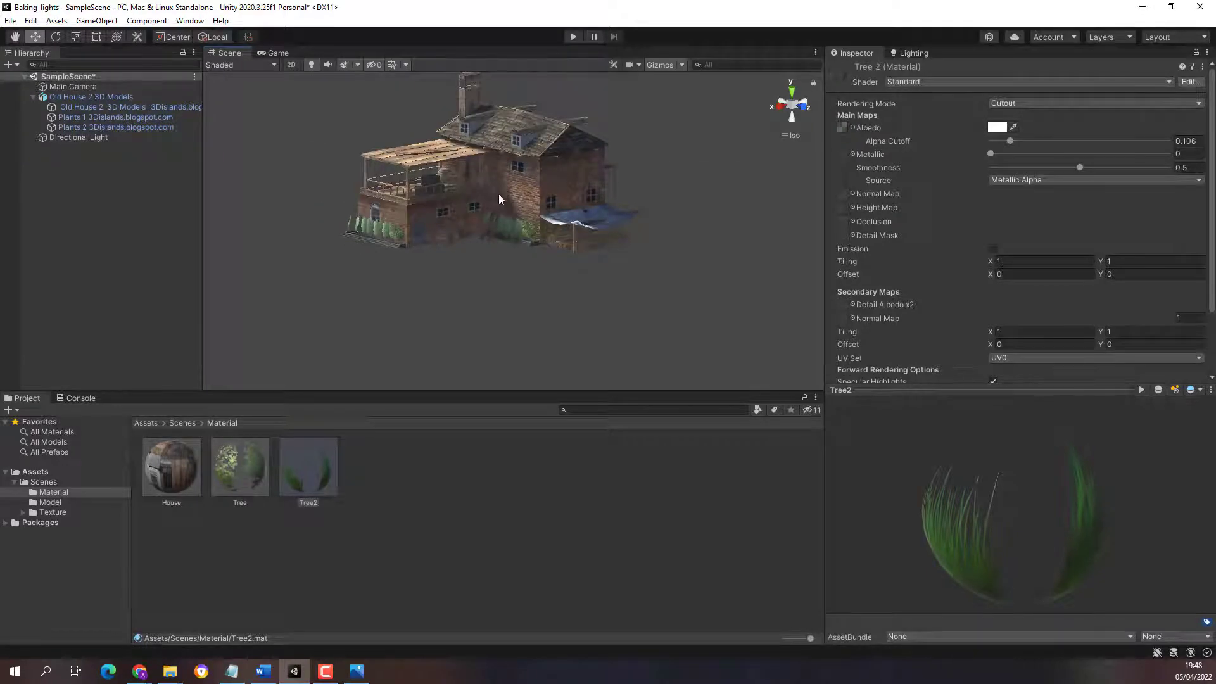
{"action": "scroll", "coordinate": [497, 190], "scroll_direction": "up", "scroll_amount": 5}
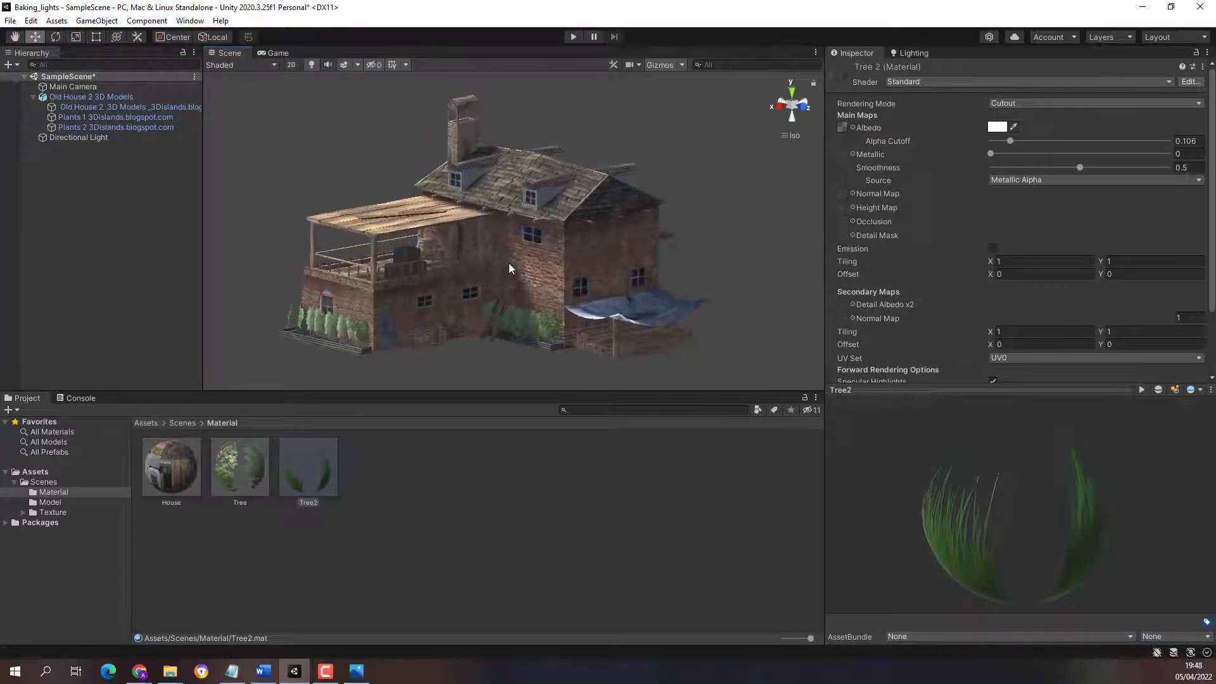
{"action": "scroll", "coordinate": [509, 268], "scroll_direction": "up", "scroll_amount": 1}
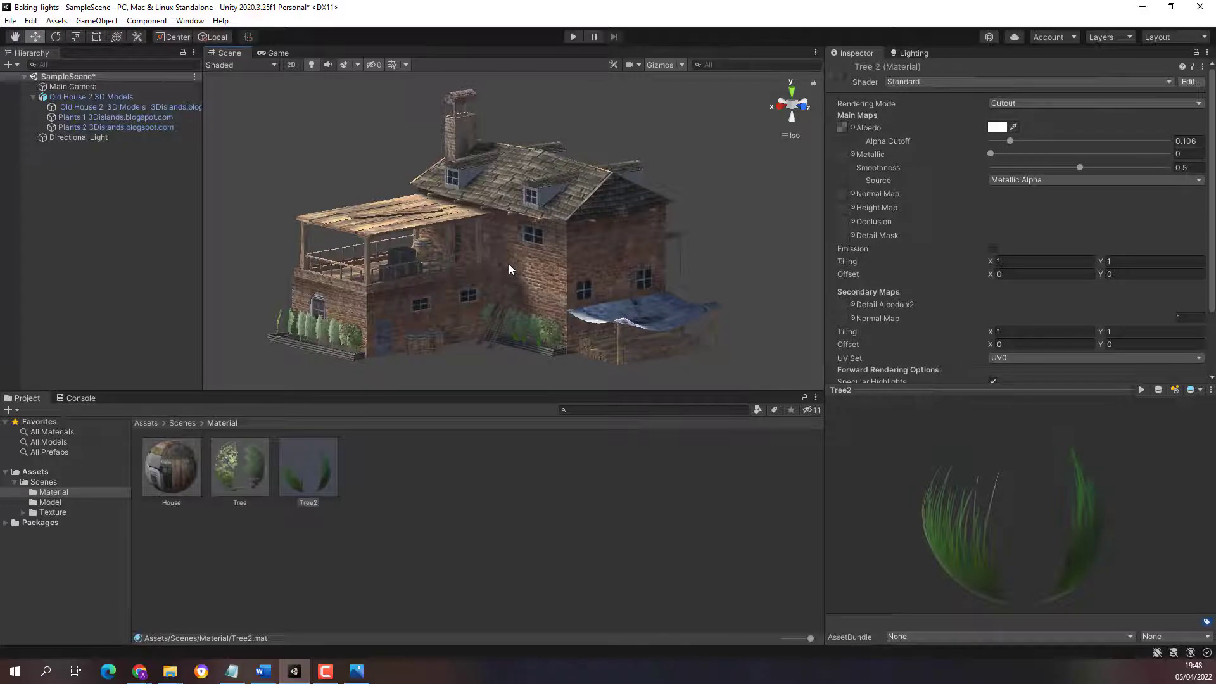